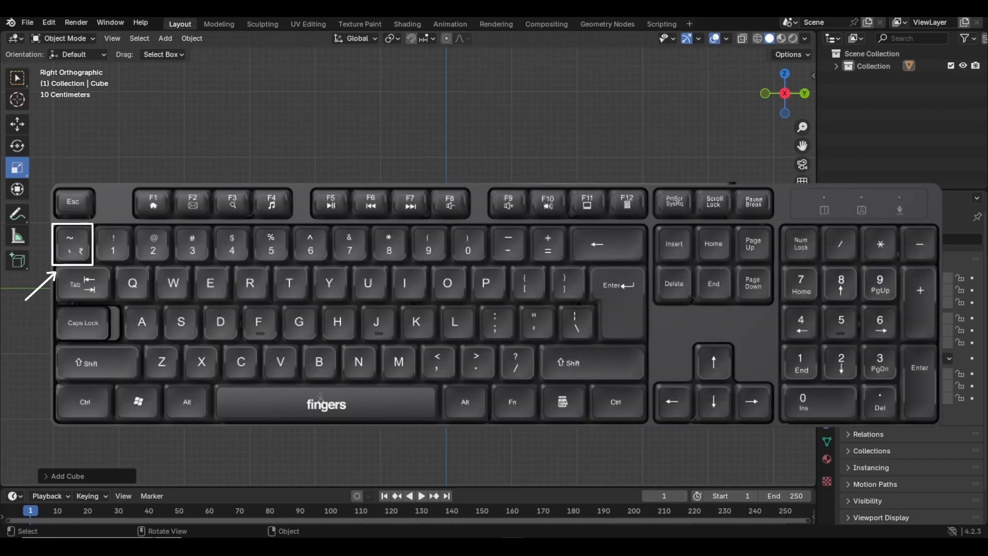
Step: Examine the cube in right and front orthographic views and at an angle in perspective
key("grave")
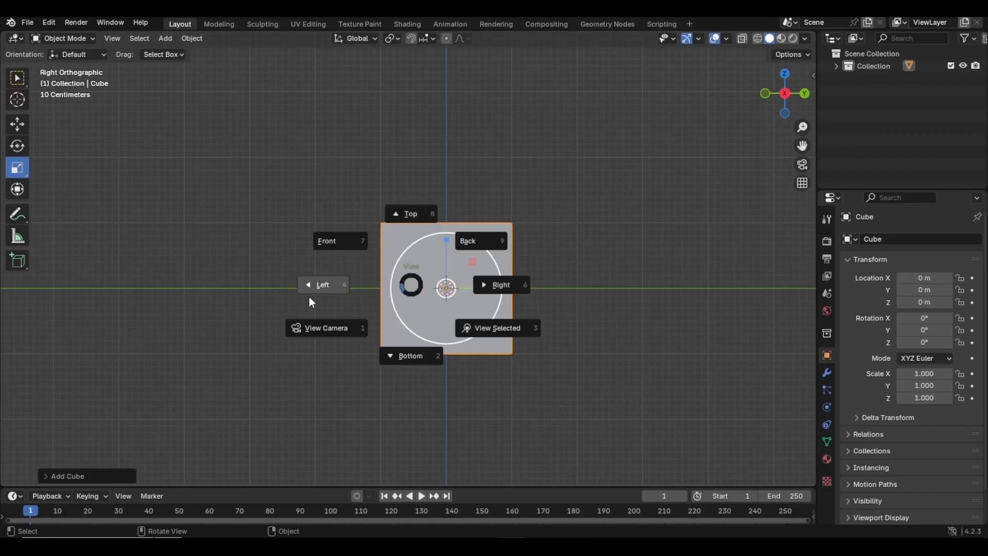
left_click(494, 286)
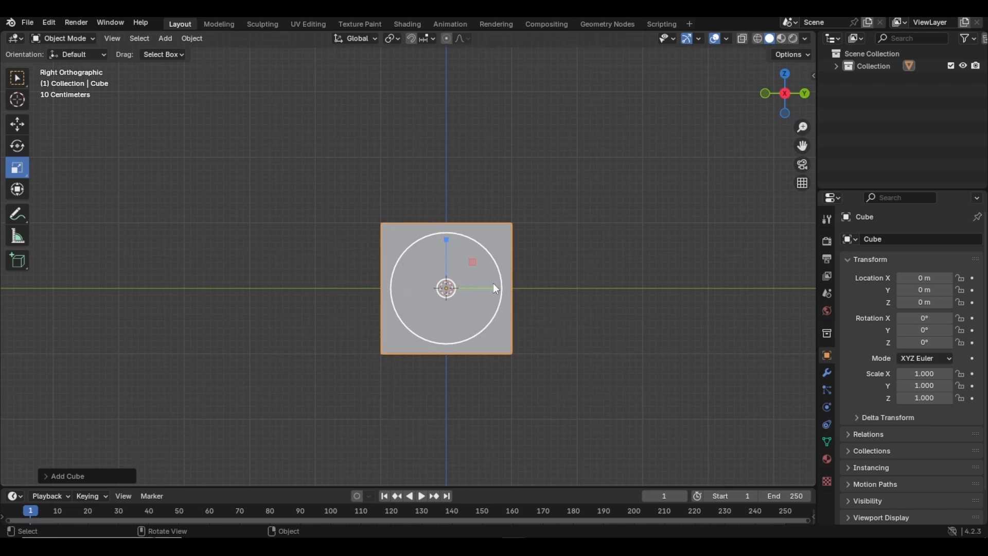
key("grave")
left_click(362, 221)
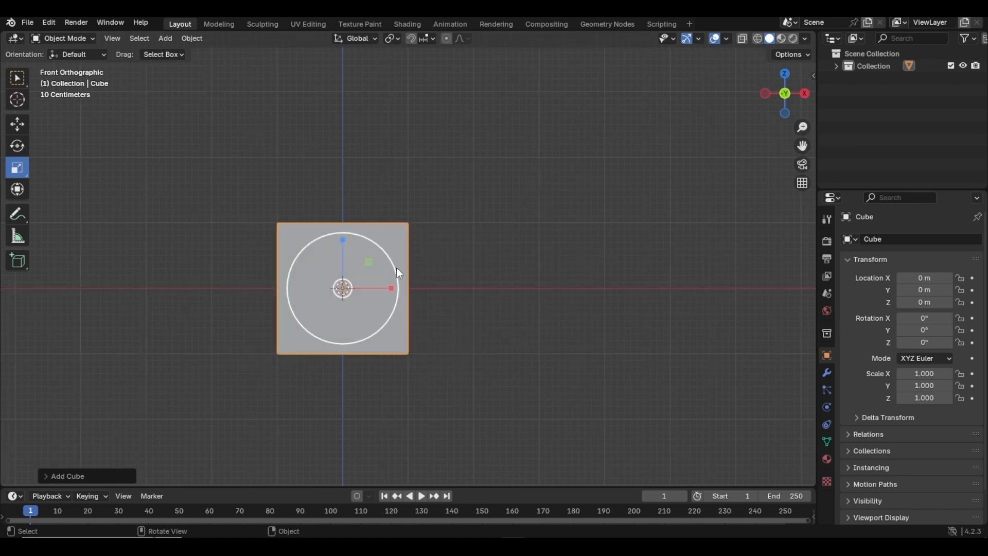
scroll(432, 267, "down", 3)
scroll(432, 269, "down", 3)
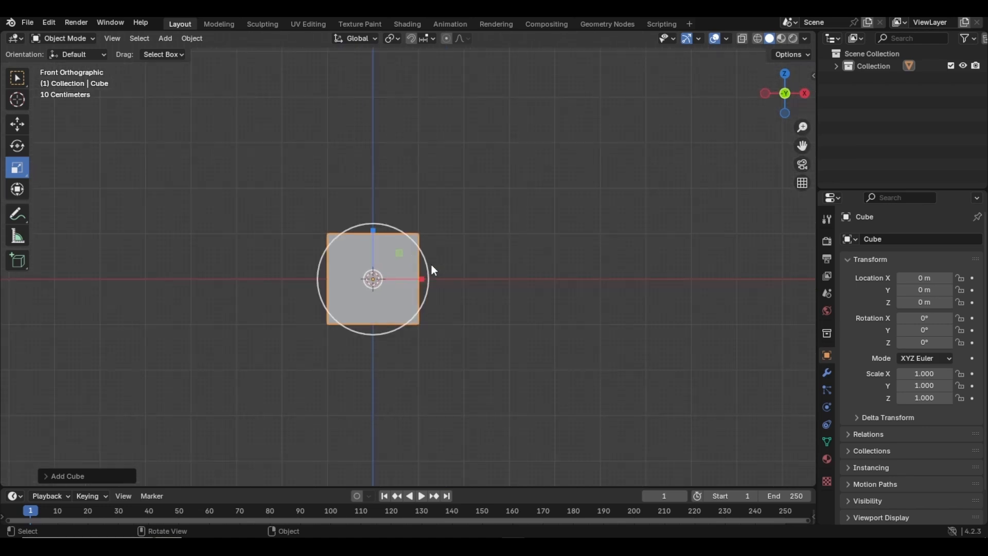
scroll(498, 268, "up", 2)
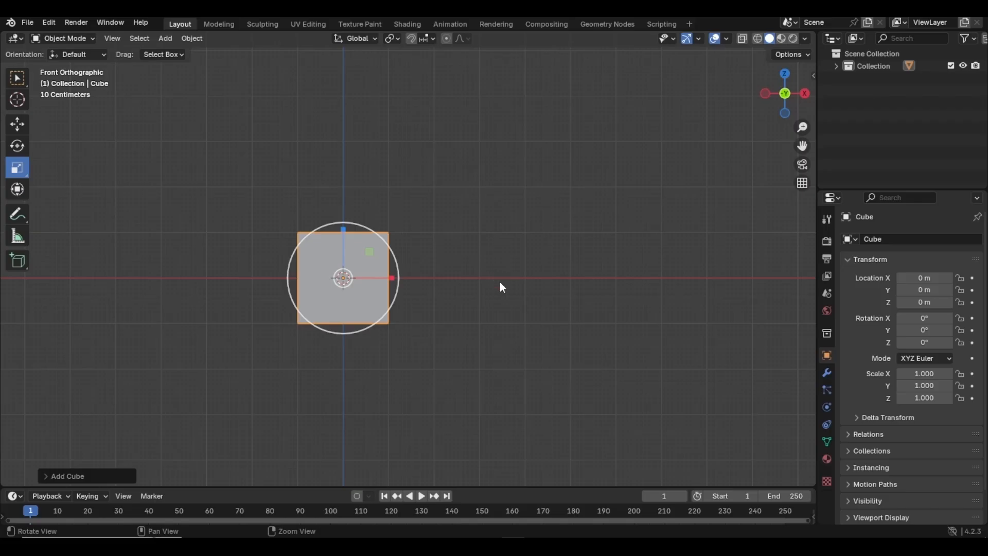
middle_click_drag(503, 287, 571, 306)
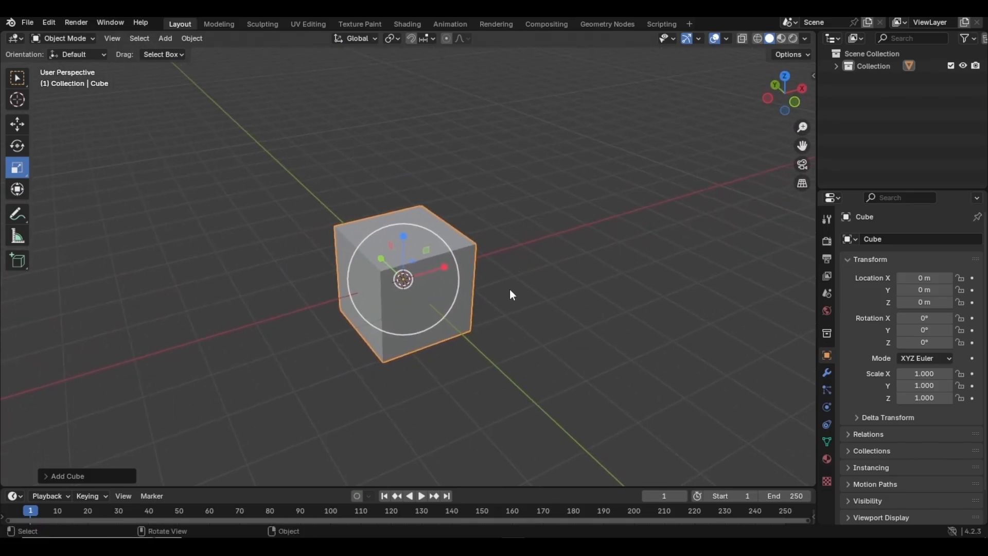
scroll(510, 291, "up", 3)
middle_click_drag(498, 293, 533, 285, "shift")
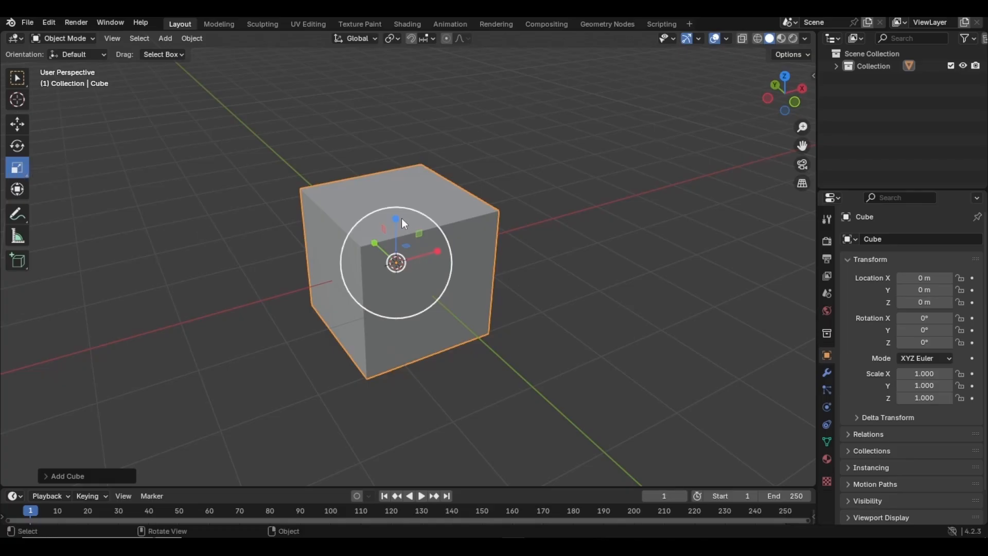
Step: Flatten the cube into a slab by setting its Z scale to 0.1
mouse_move(396, 218)
left_mouse_down()
mouse_move(404, 255)
mouse_move(394, 269)
mouse_move(396, 225)
mouse_move(397, 233)
left_mouse_up()
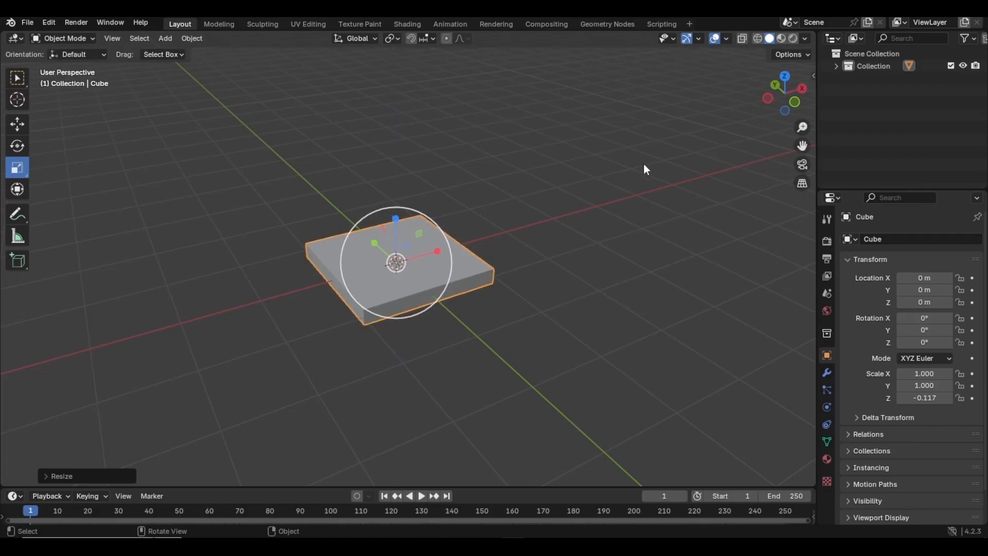
key("n")
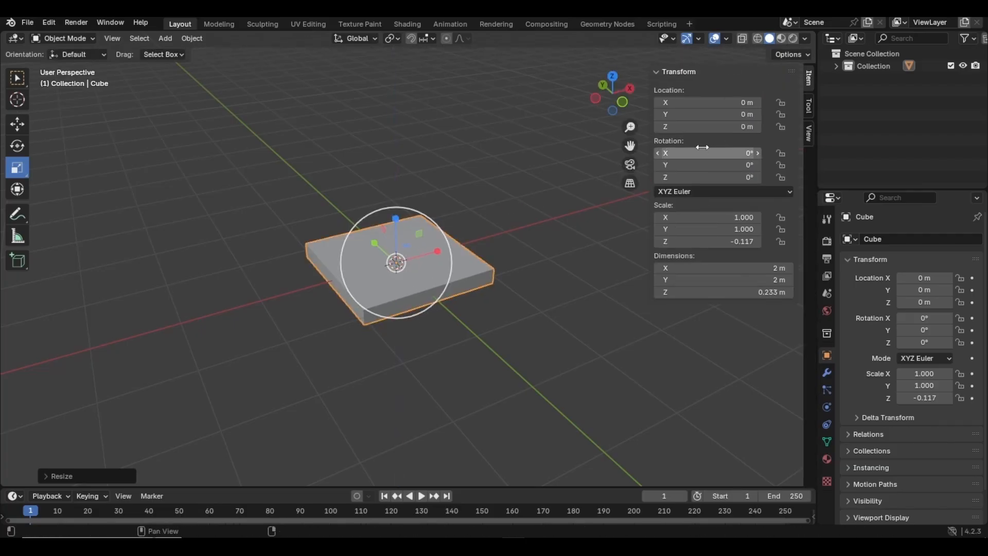
left_click(732, 241)
type("0.1")
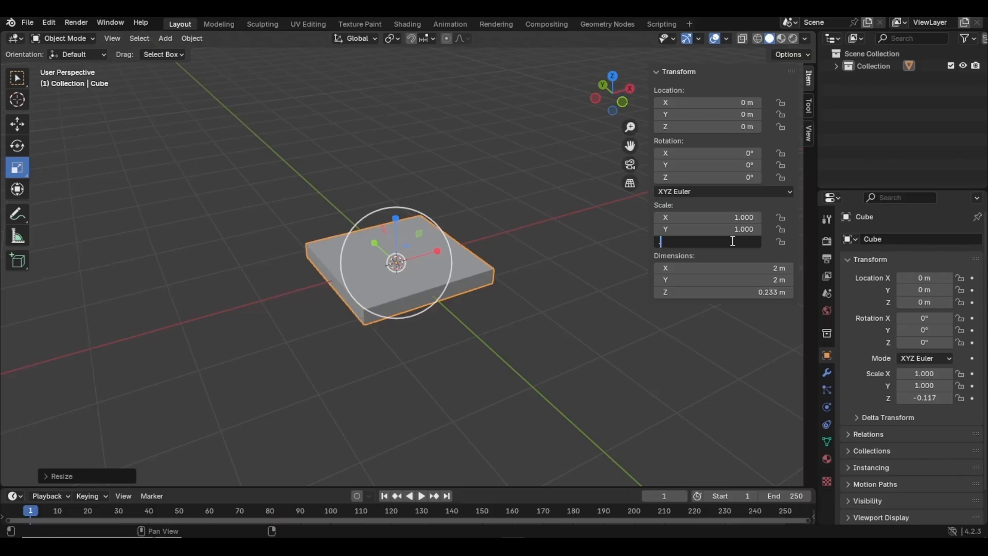
key("Return")
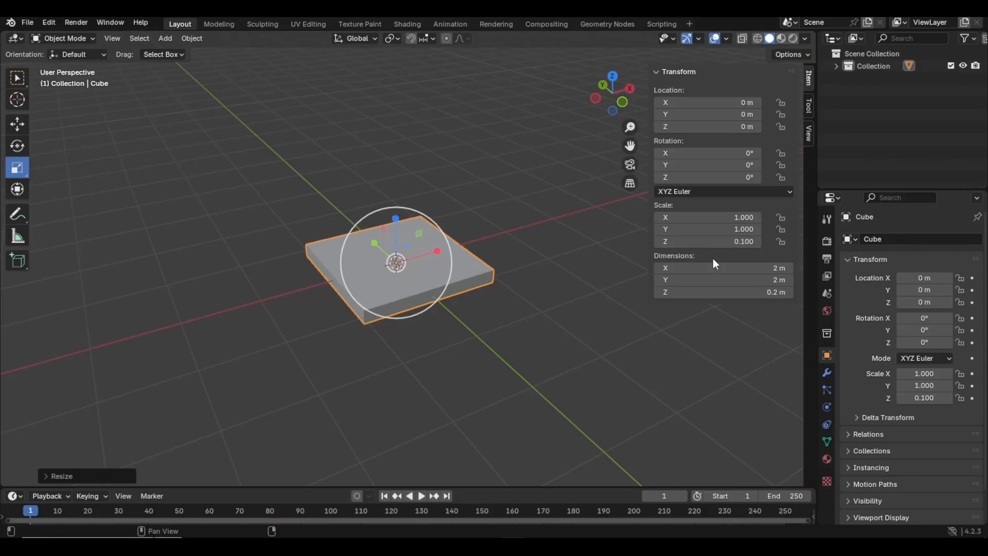
Step: Stretch the slab lengthwise by setting its X scale to 3
left_click(561, 368)
left_click(438, 287)
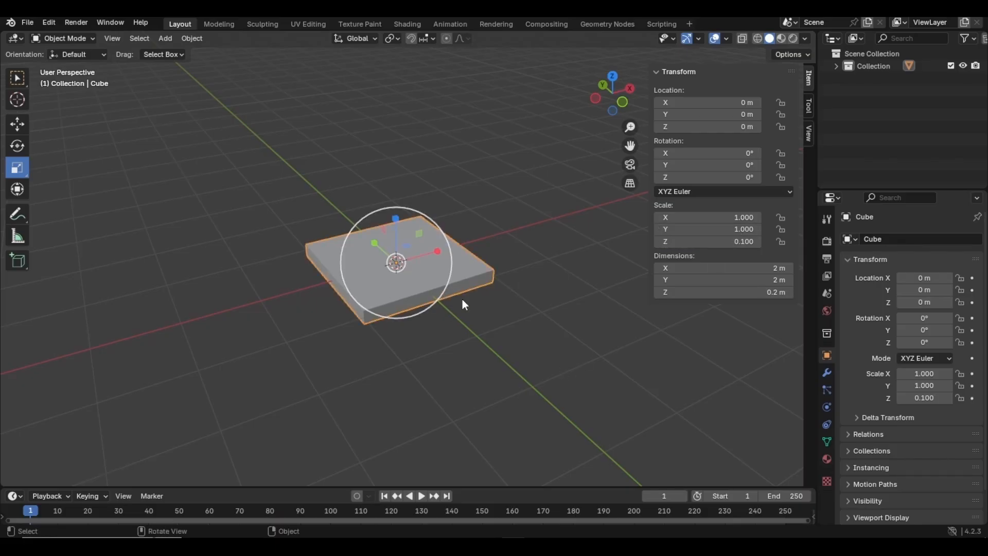
left_click_drag(437, 250, 517, 247)
left_click(721, 219)
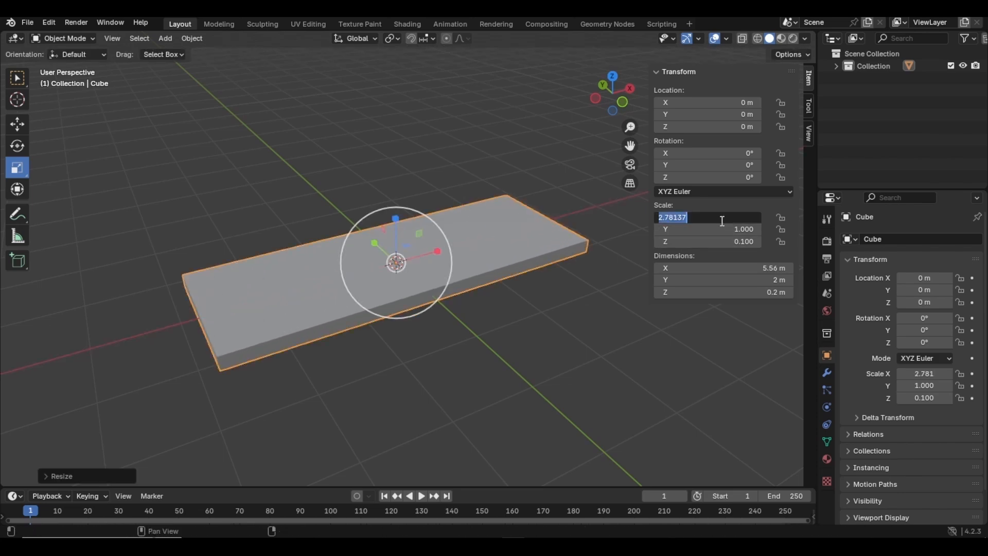
type("3")
key("Return")
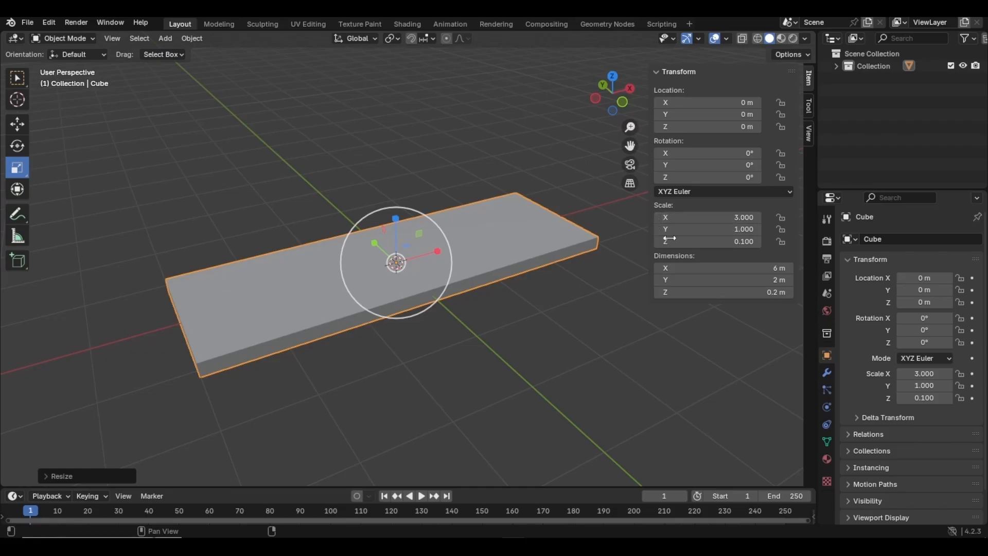
Step: Raise the slab along Z to a height of about 2.19 m and deselect it
scroll(441, 292, "down", 5)
middle_click_drag(359, 293, 378, 277)
left_click(17, 124)
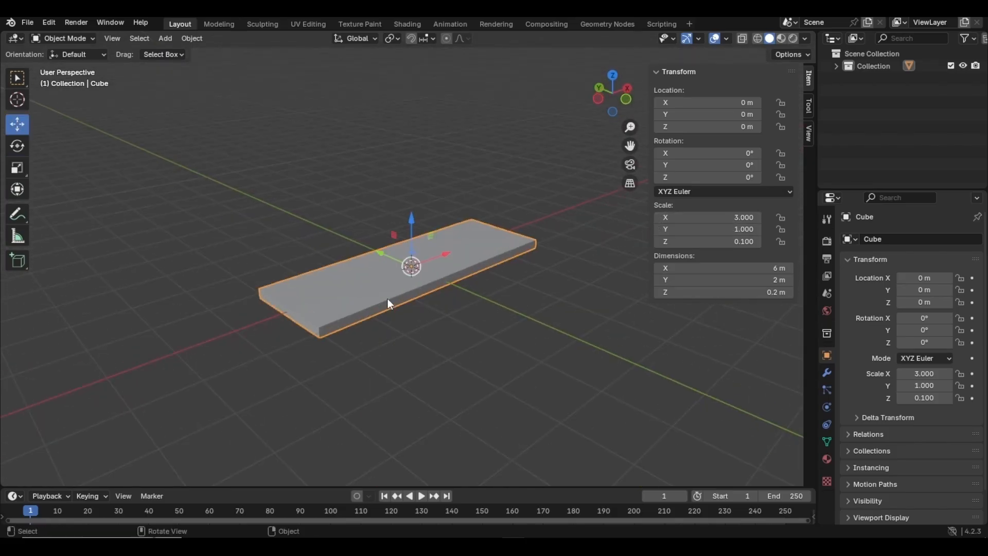
left_click_drag(413, 214, 403, 129)
left_click(507, 309)
middle_click_drag(507, 309, 358, 238)
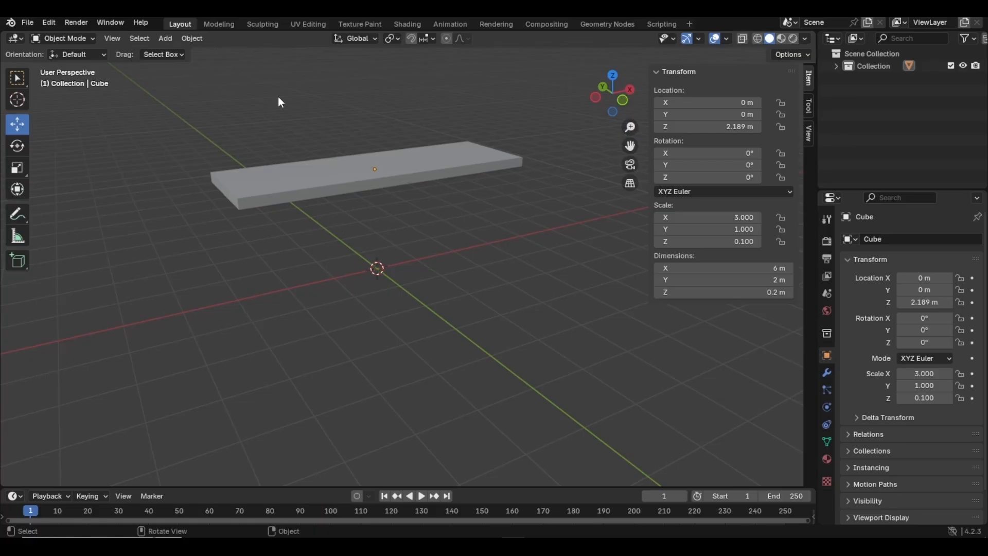
Step: Add a cube and place it under the slab's negative-X end, at about X -1.94 m and Z 1.07 m
key("shift+a")
mouse_move(303, 263)
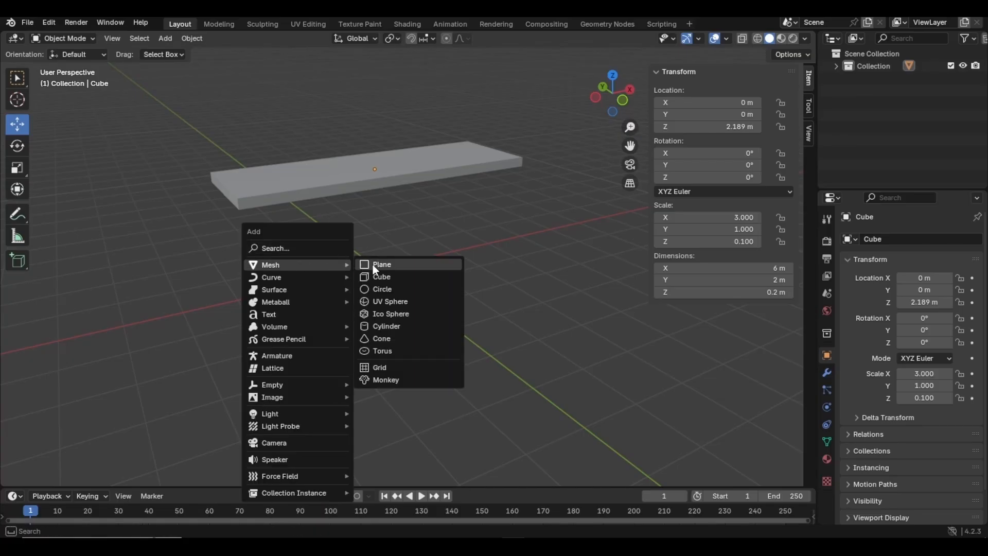
left_click(385, 274)
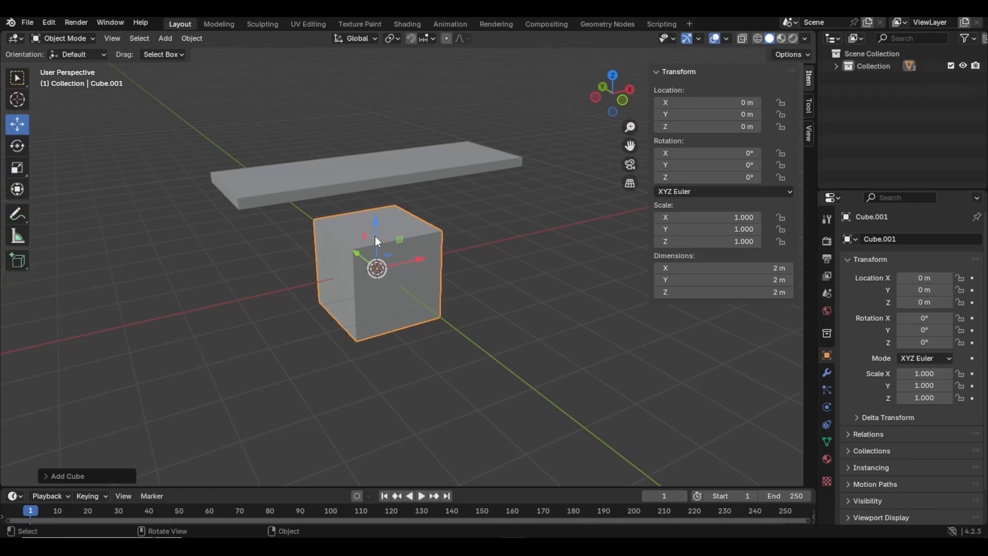
key("grave")
left_click(283, 165)
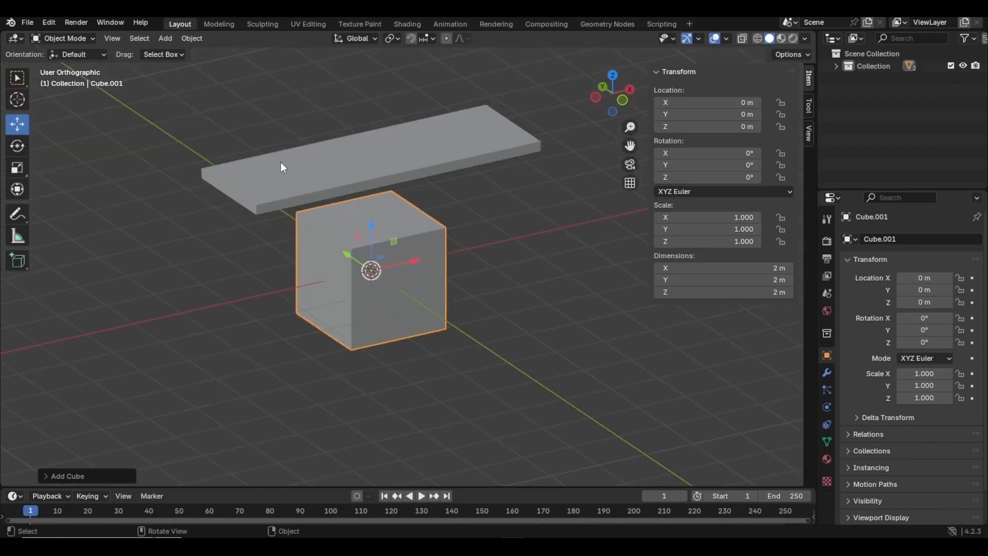
left_click_drag(422, 267, 420, 206)
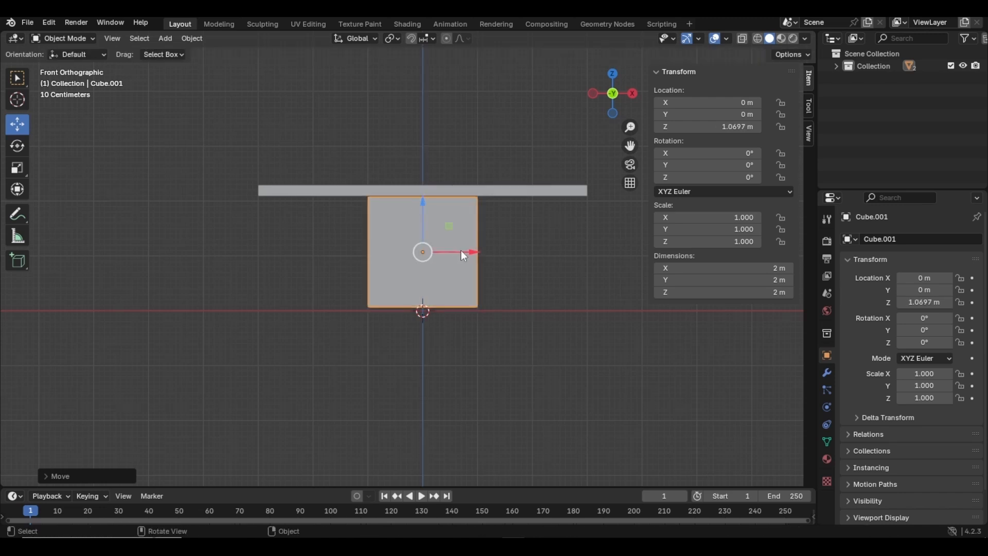
left_click_drag(468, 252, 369, 299)
Step: Narrow the block under the slab along Y to a scale of about 0.9 and switch back to the Move tool
middle_click_drag(369, 359, 26, 153)
left_click(21, 166)
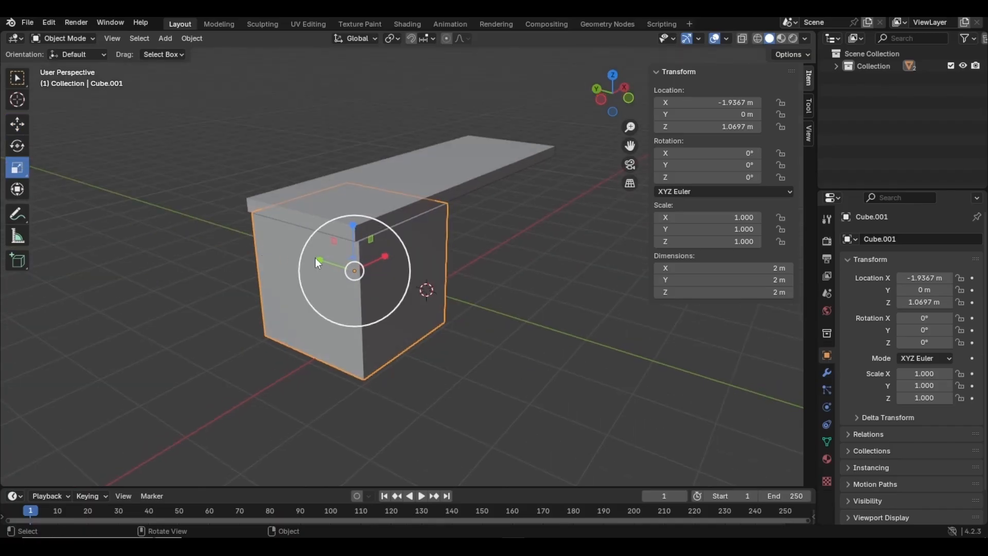
left_click_drag(320, 258, 324, 261)
middle_click_drag(451, 329, 416, 319)
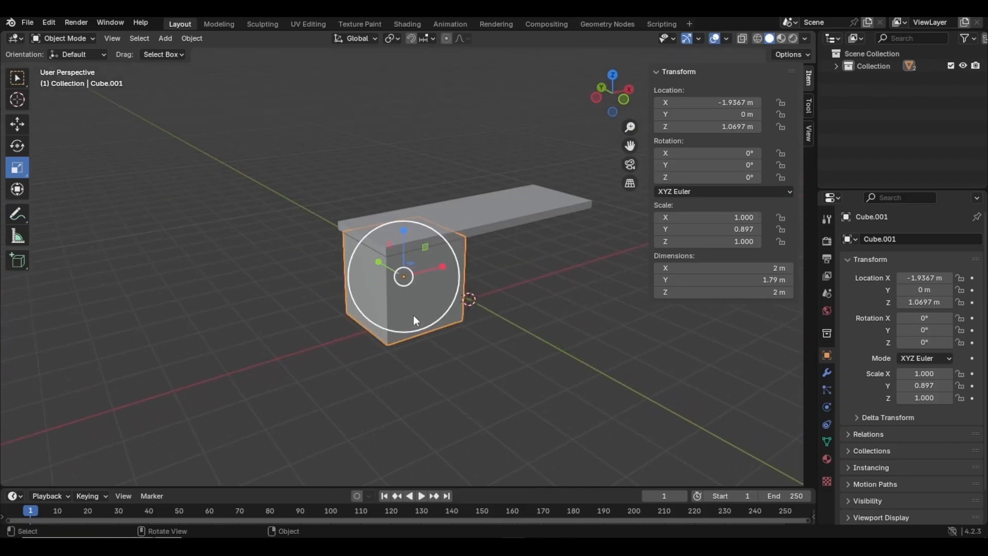
left_click(19, 126)
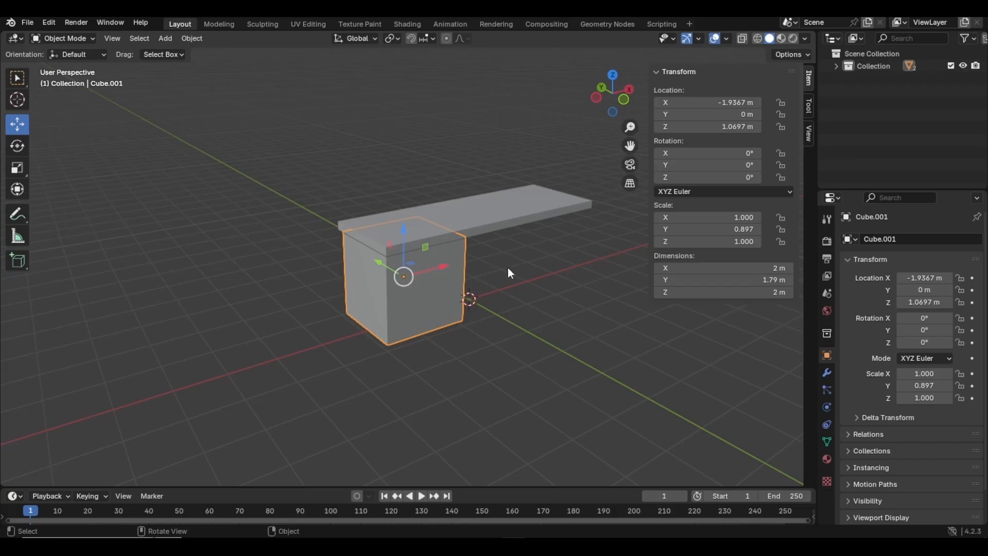
scroll(507, 266, "up", 2)
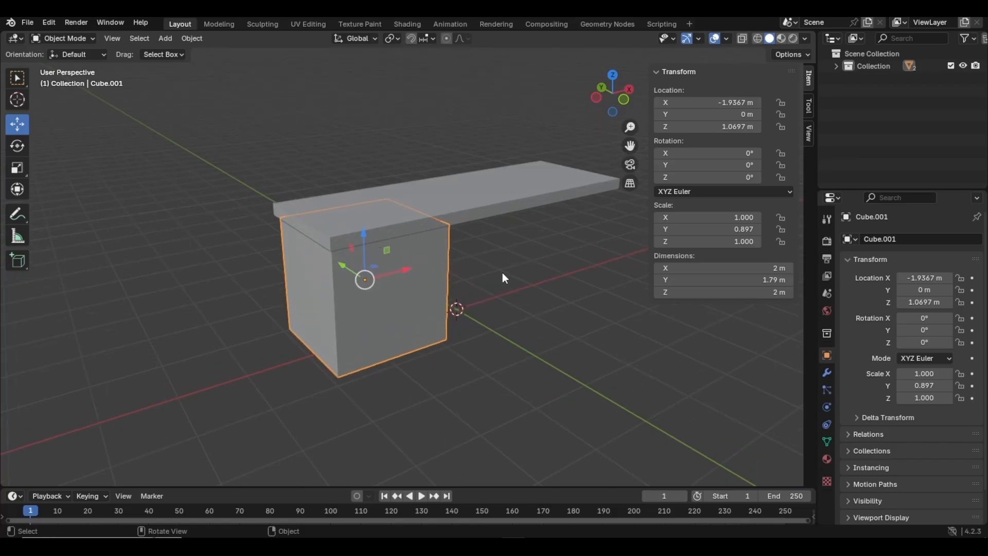
key("shift+a")
mouse_move(481, 264)
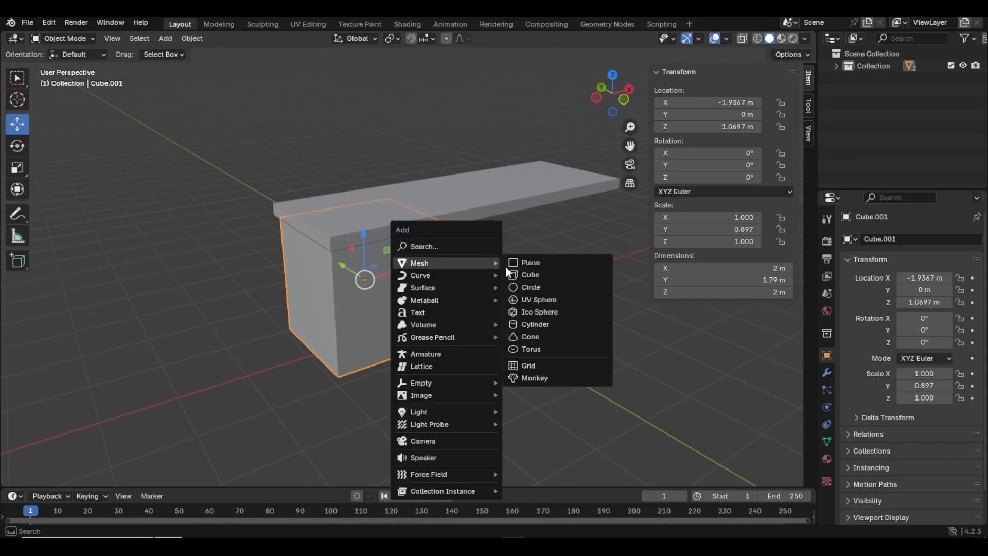
left_click(559, 280)
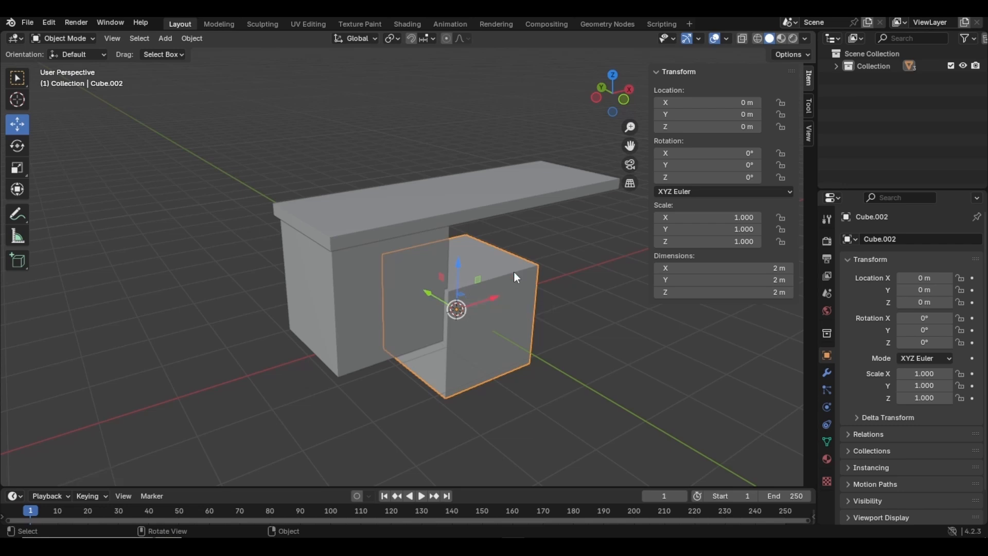
key("Delete")
Step: Duplicate the block under the slab and move the copy along X to about 1.3 m
left_click(429, 273)
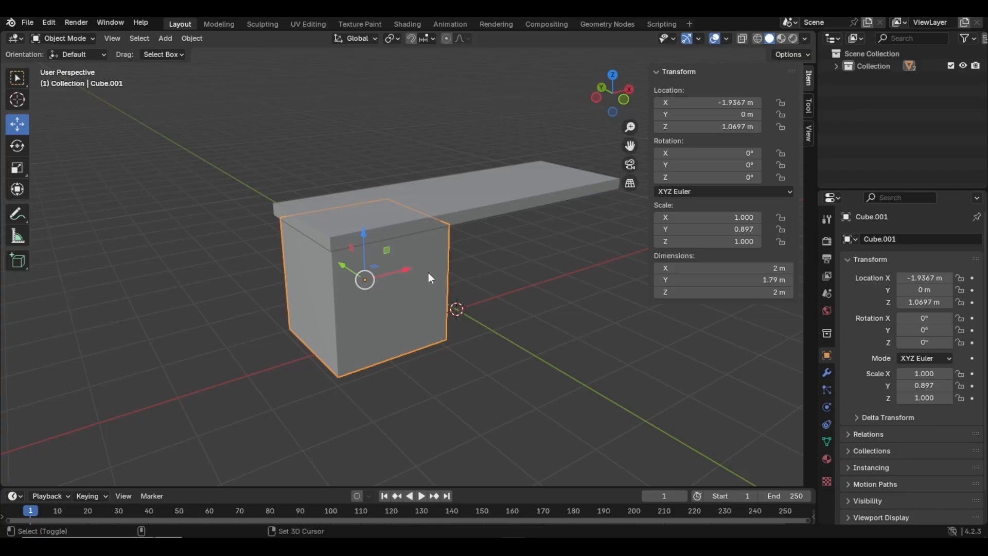
key("shift+d")
right_click(428, 273)
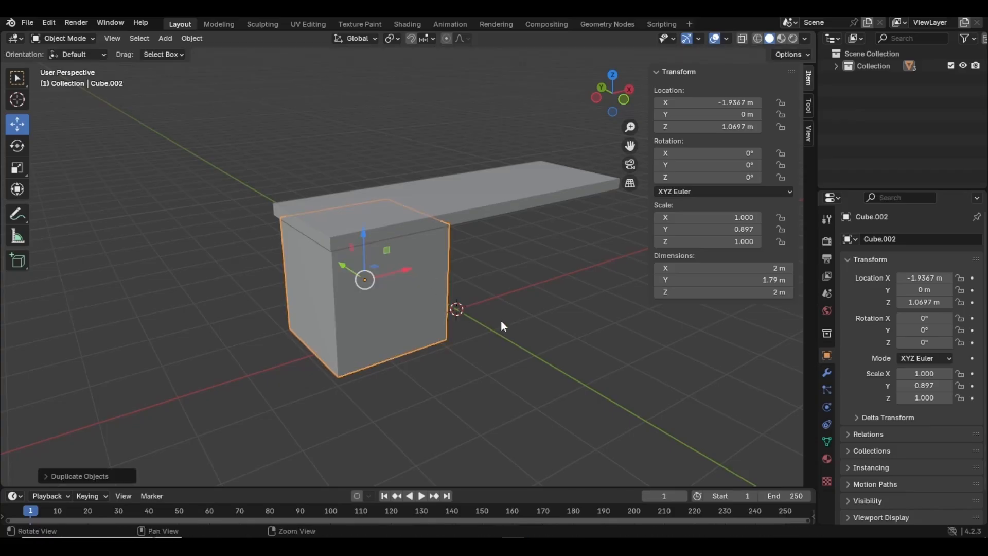
middle_click_drag(501, 320, 411, 340)
left_click_drag(320, 294, 431, 286)
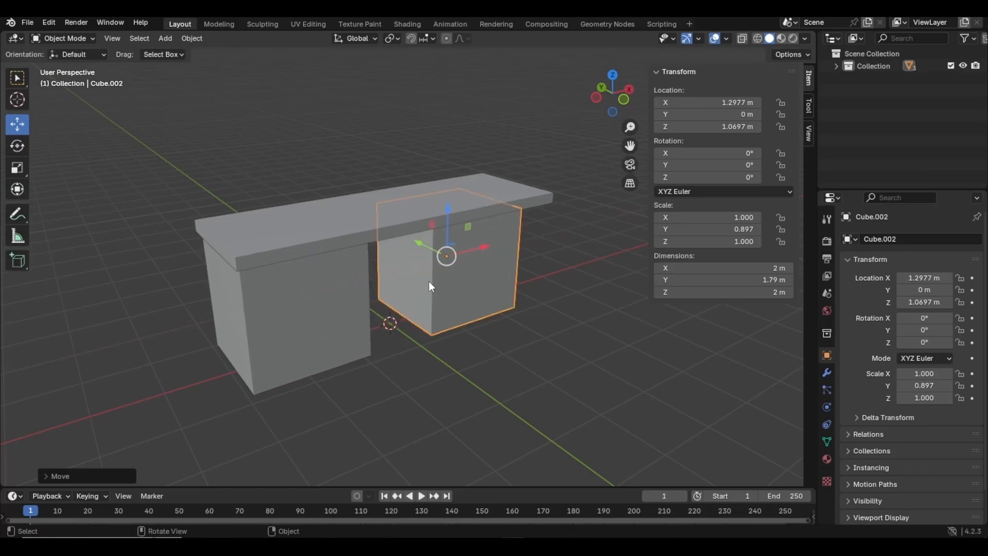
Step: In front view, thin the duplicated block along X into an upright panel about 0.17 m thick
key("grave")
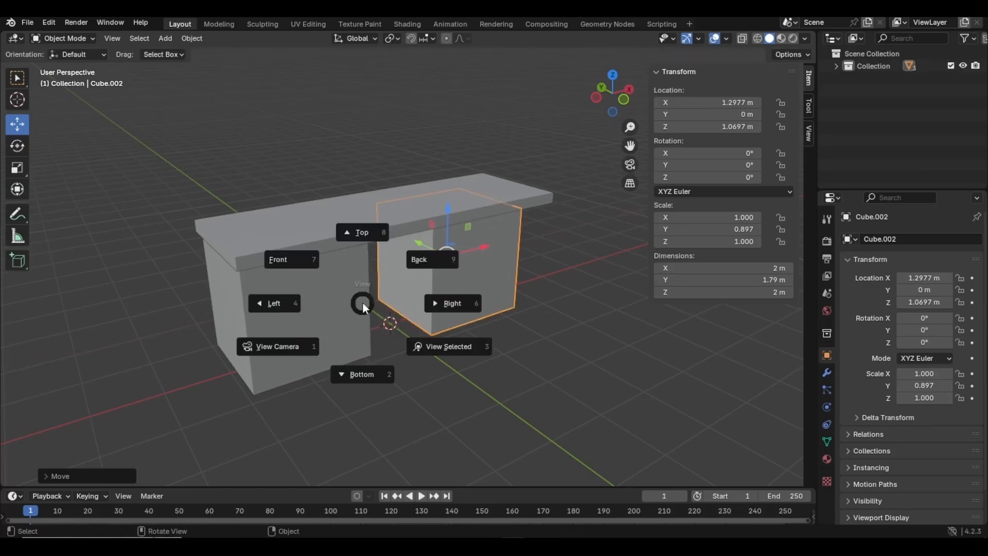
left_click(252, 218)
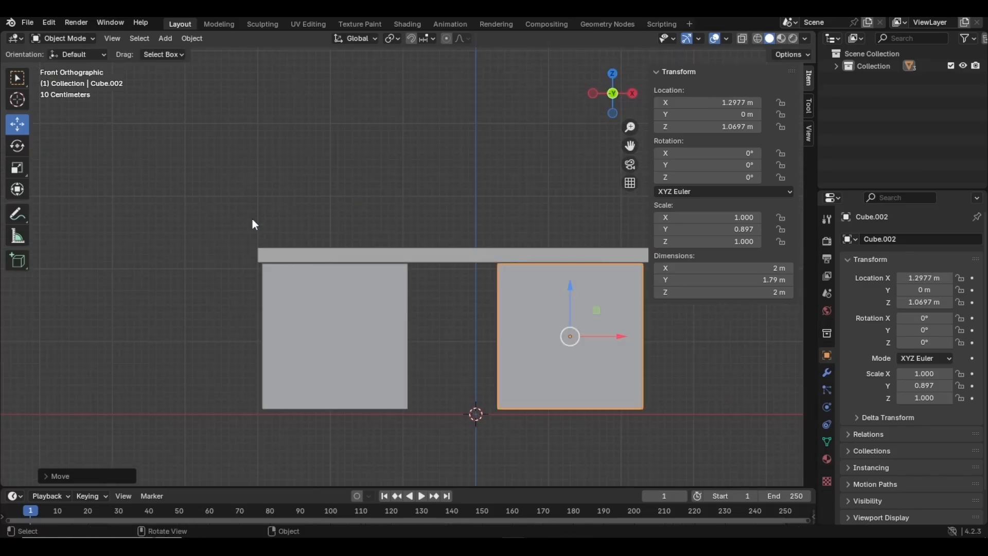
scroll(497, 335, "up", 2)
scroll(497, 335, "down", 2)
scroll(497, 335, "up", 1)
middle_click_drag(548, 374, 357, 322, "shift")
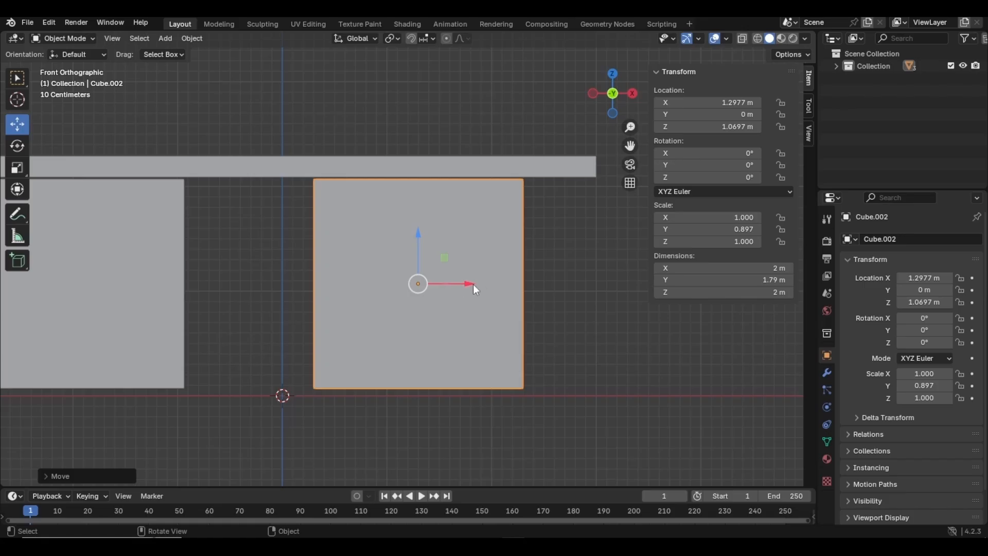
left_click_drag(716, 219, 696, 220)
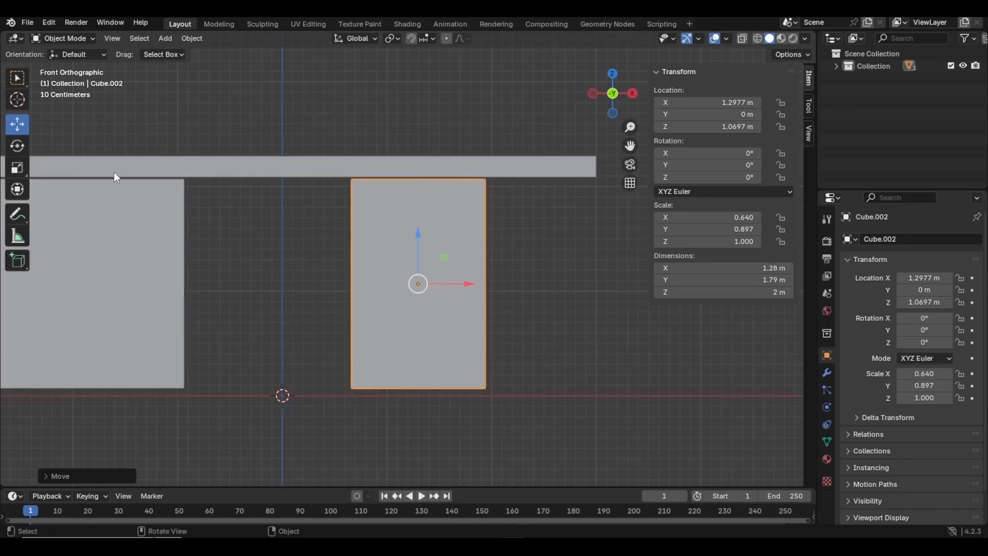
left_click(21, 167)
mouse_move(467, 284)
left_mouse_down()
mouse_move(443, 283)
mouse_move(462, 283)
left_mouse_up()
Step: Finish thinning the duplicated panel to about 0.17 m along X and move it to about X 2.82 m under the slab's end
left_click(521, 299)
left_click(418, 263)
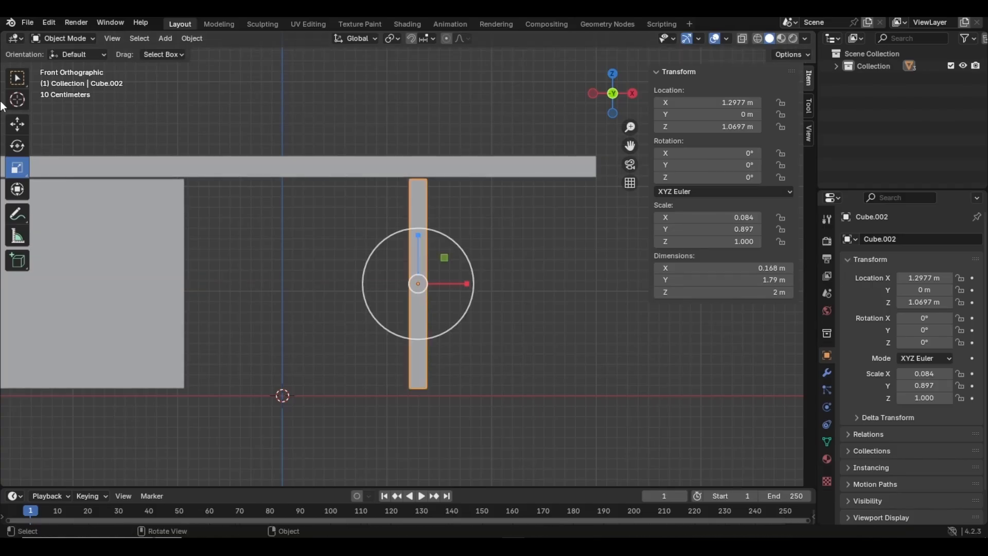
left_click(17, 125)
scroll(418, 289, "down", 2)
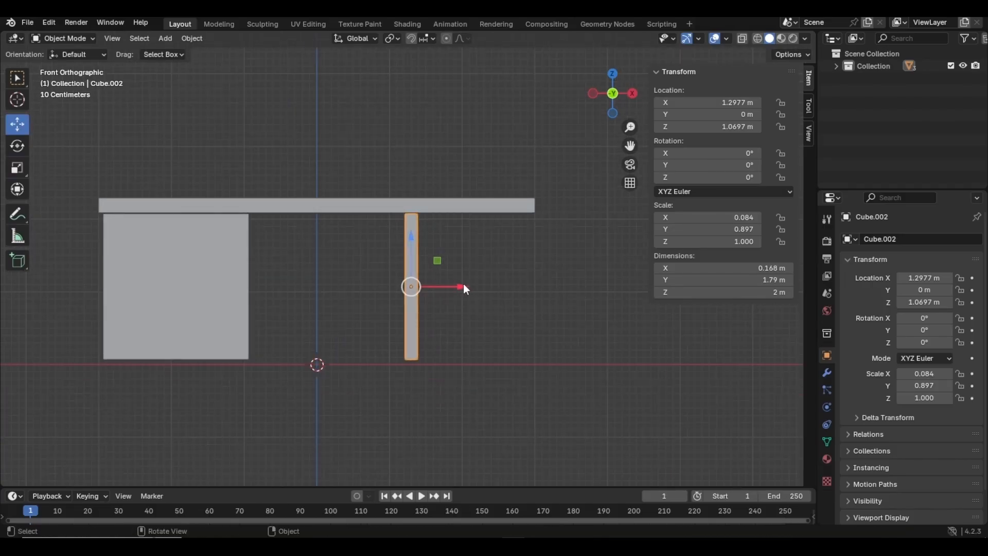
left_click_drag(464, 286, 576, 310)
scroll(360, 330, "down", 3)
middle_click_drag(360, 330, 395, 385)
scroll(391, 383, "up", 5)
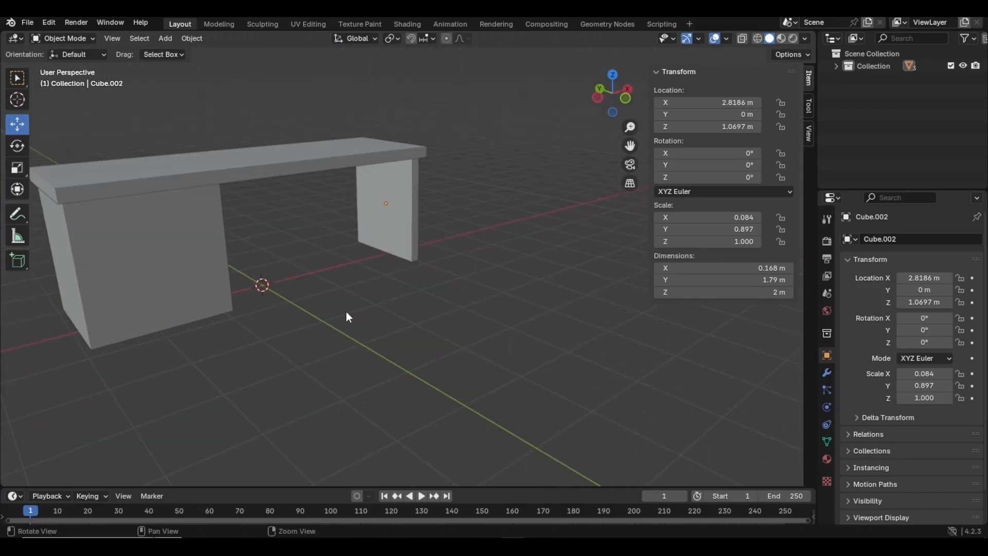
middle_click_drag(346, 310, 427, 411, "shift")
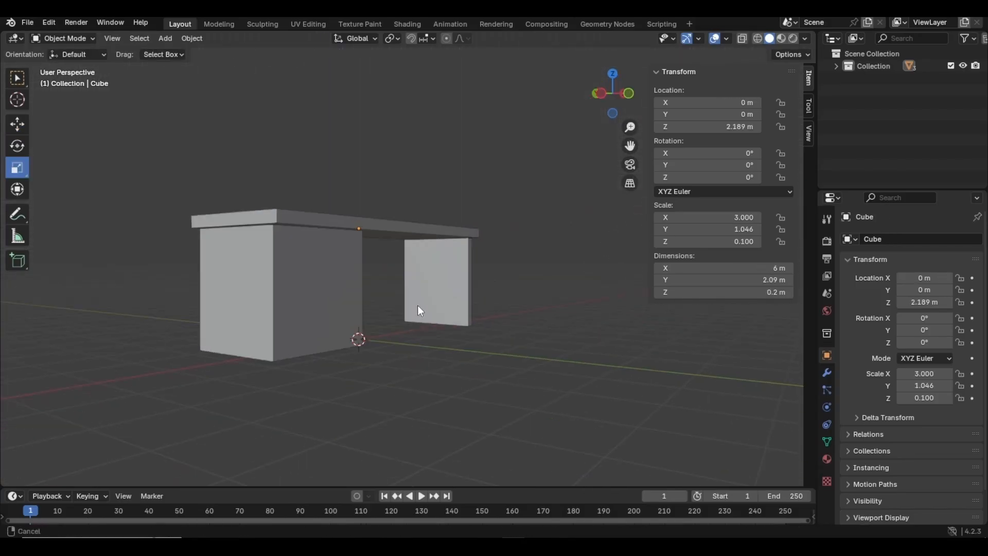
middle_click_drag(418, 310, 432, 359)
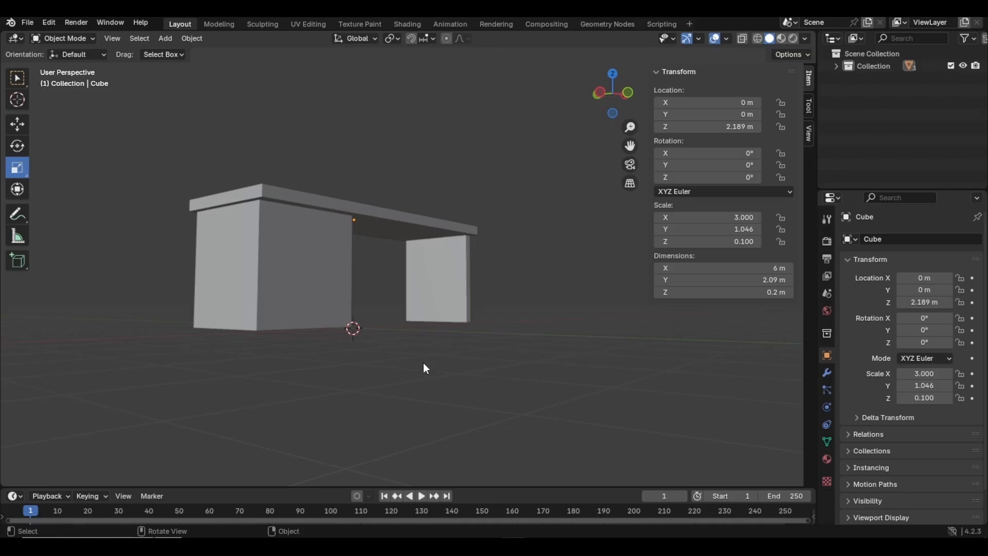
Step: In front view, duplicate the cabinet block under the slab and move the copy down to about Z -0.31 m
key("KP_1")
scroll(255, 329, "up", 8)
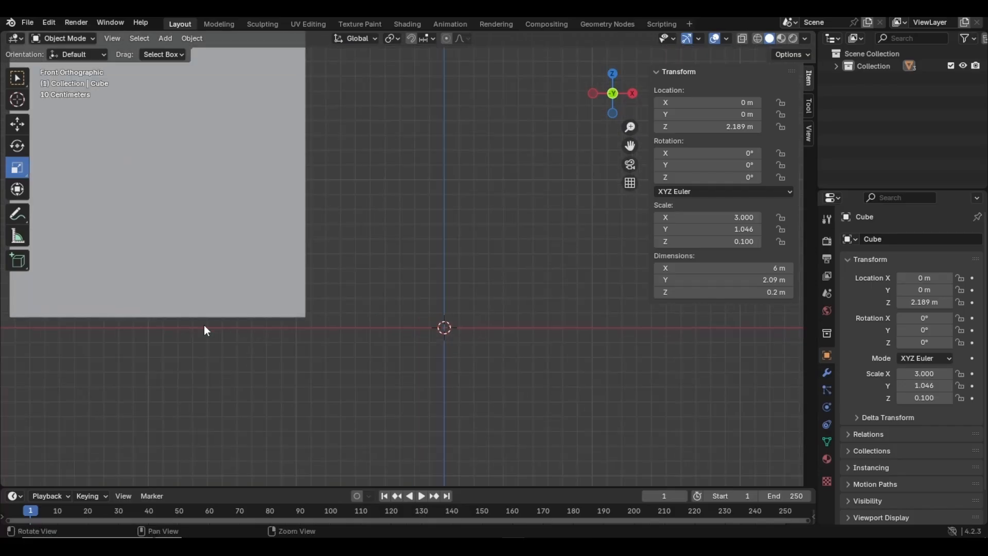
scroll(276, 298, "down", 5)
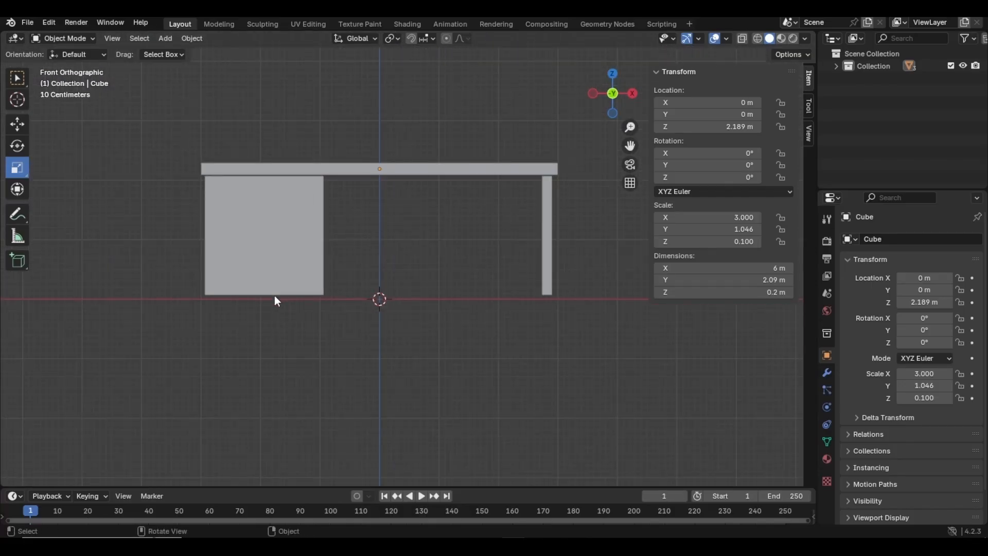
left_click(273, 290)
scroll(273, 290, "up", 2)
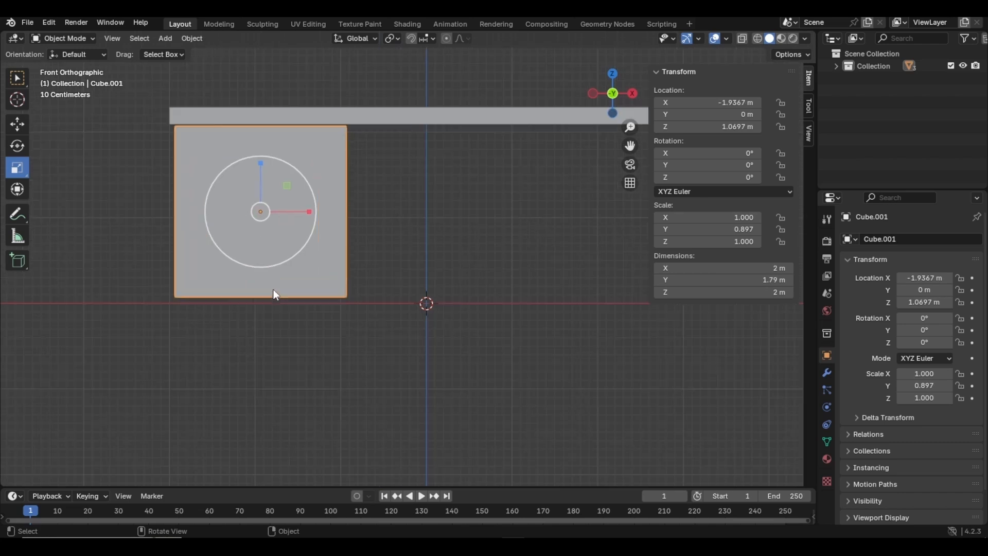
left_click(17, 124)
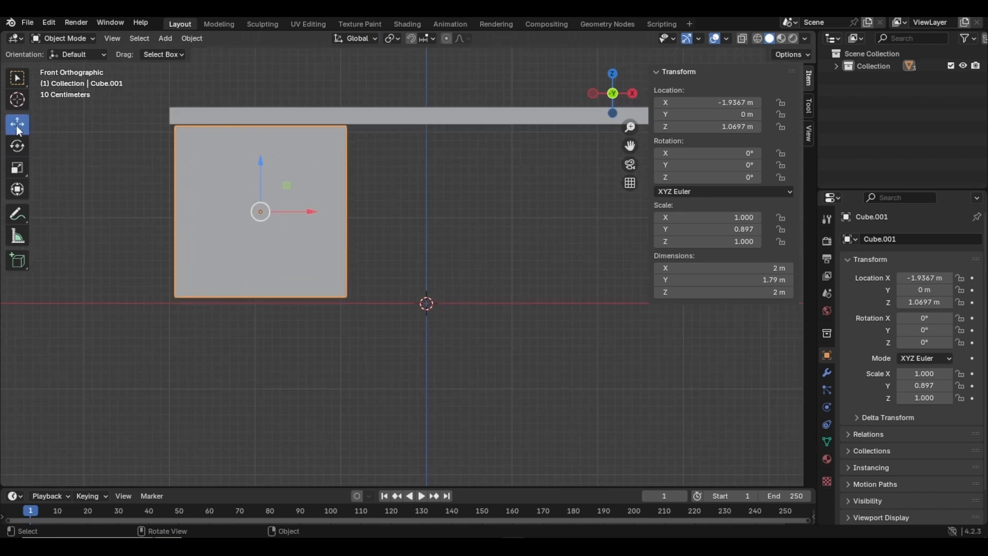
key("shift+d")
left_click(311, 211)
left_click_drag(261, 166, 270, 289)
scroll(267, 283, "up", 2)
middle_click_drag(324, 330, 322, 292, "shift")
scroll(322, 292, "down", 3)
key("r")
left_click(434, 381)
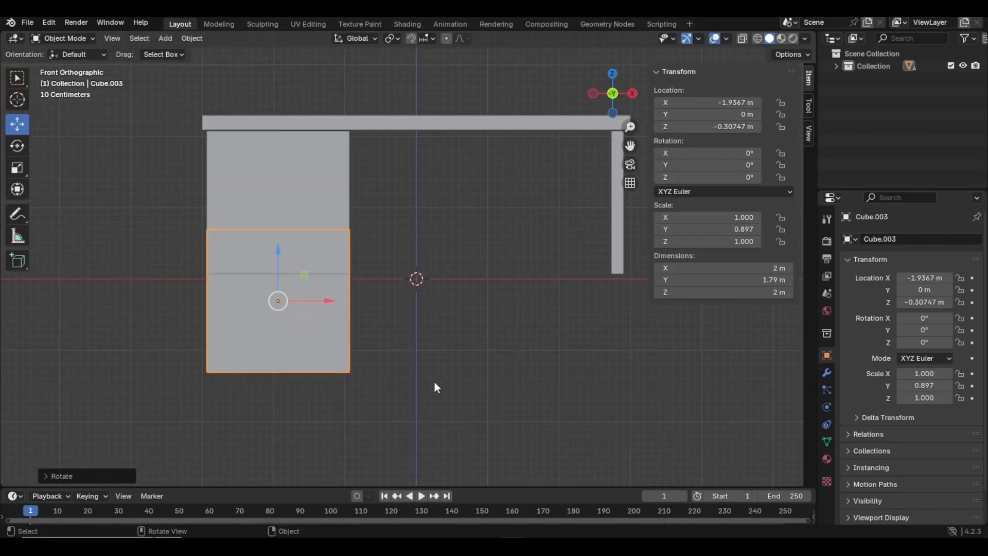
Step: Shrink the lowered copy to a small block about 0.19 m in X, 0.46 m in Y and 0.36 m in Z
left_click(19, 172)
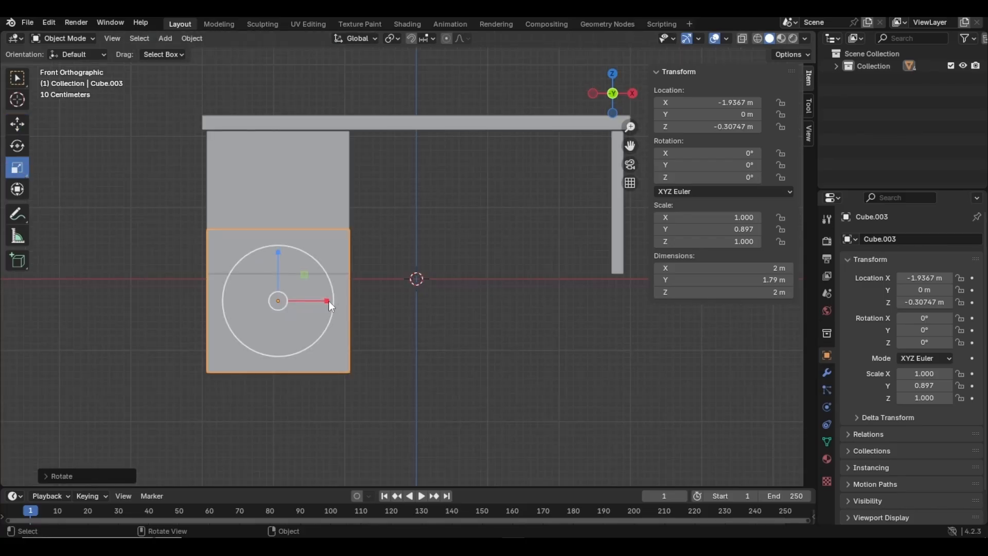
left_click_drag(329, 301, 302, 302)
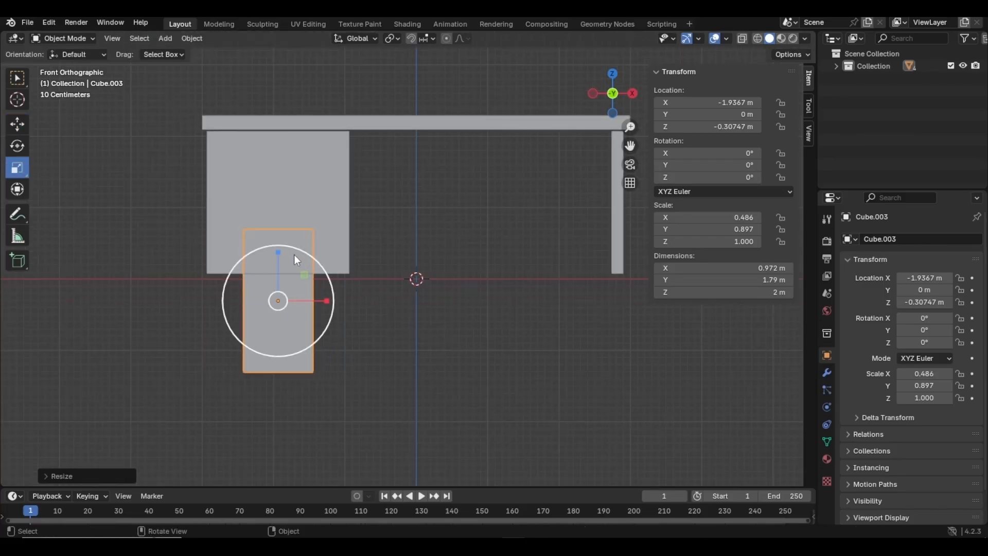
left_click_drag(276, 252, 278, 264)
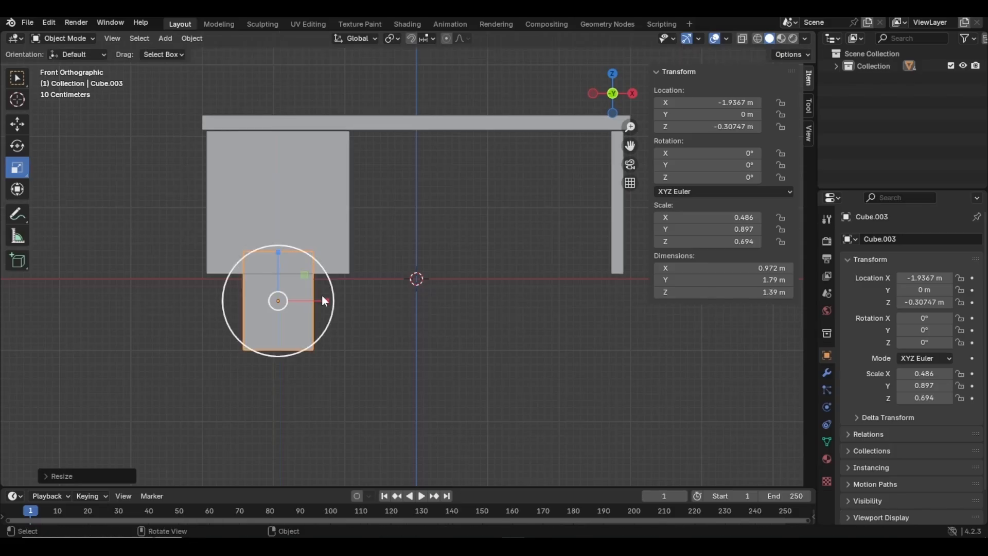
left_click_drag(327, 300, 315, 305)
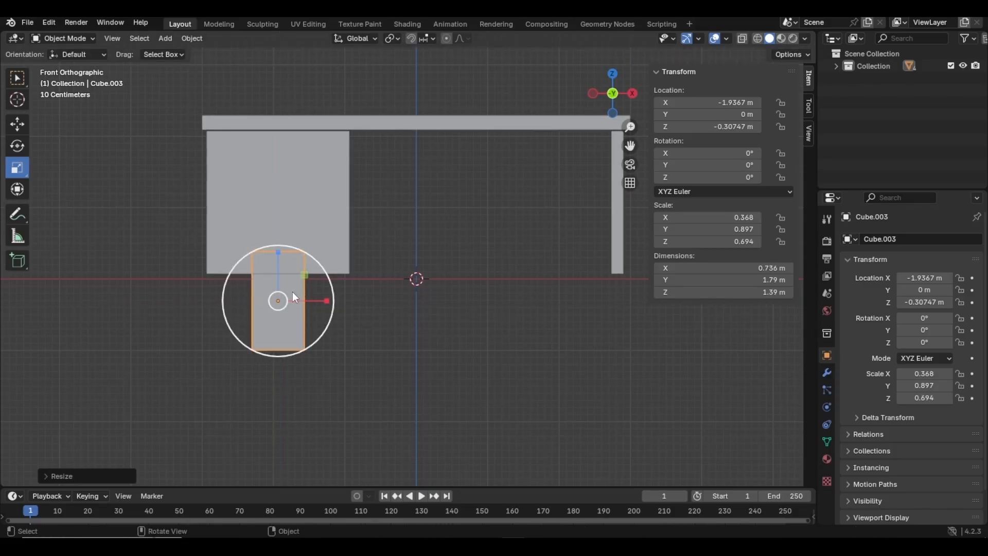
key("s")
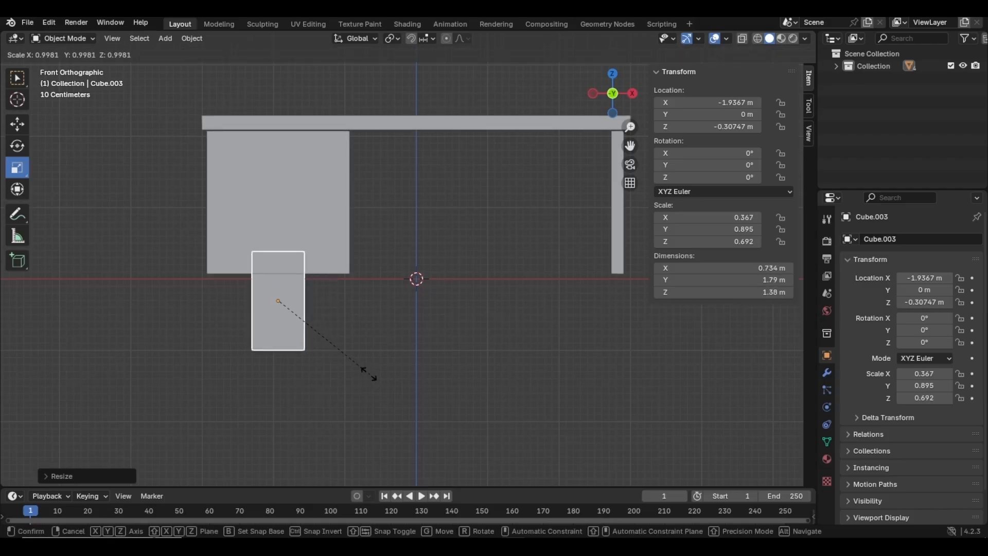
left_click(292, 327)
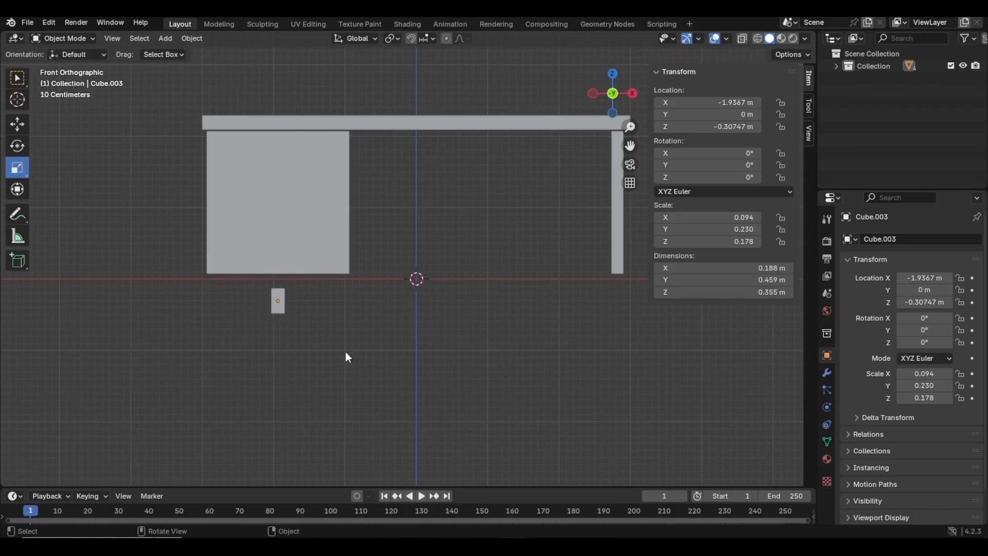
Step: Narrow the small block below the cabinet along Y to about 0.2 m
middle_click_drag(344, 351, 406, 316)
left_click(223, 310)
scroll(223, 312, "up", 5)
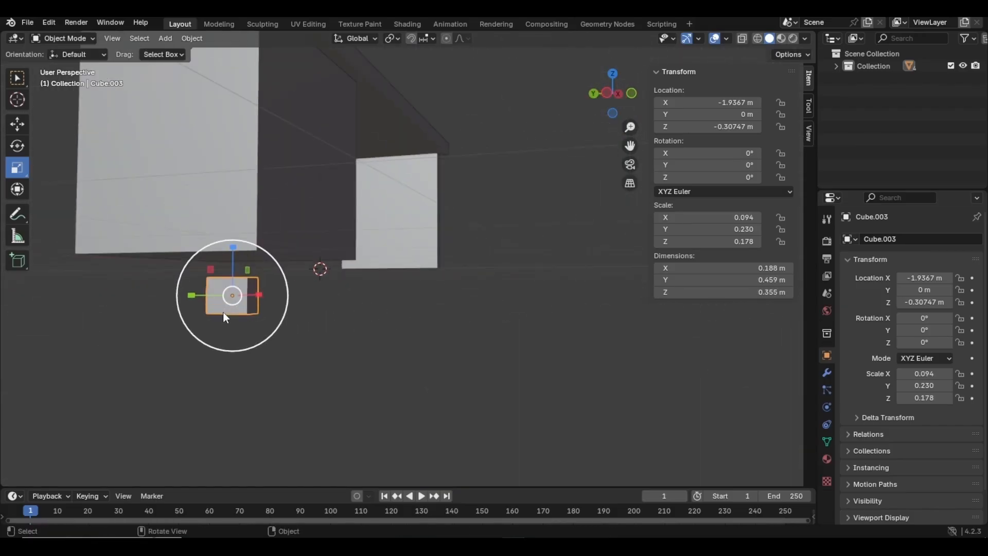
left_click_drag(177, 292, 205, 297)
left_click(231, 322)
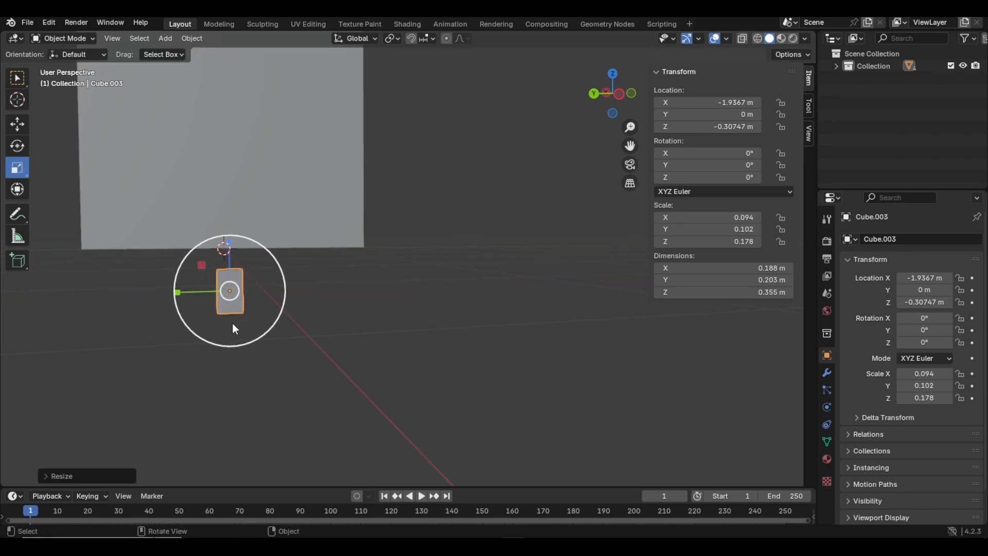
middle_click_drag(232, 326, 172, 342)
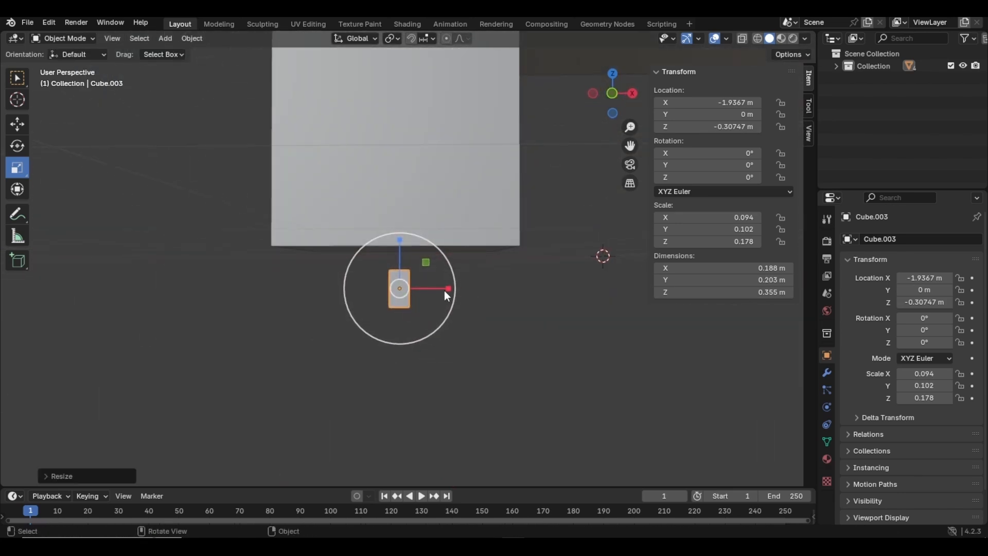
left_click_drag(449, 289, 581, 334)
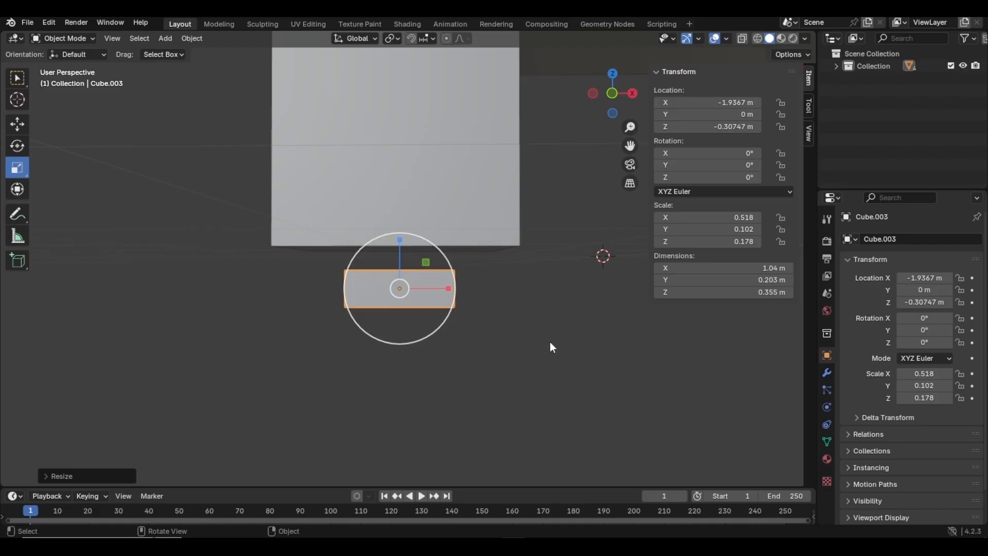
middle_click_drag(443, 319, 471, 327)
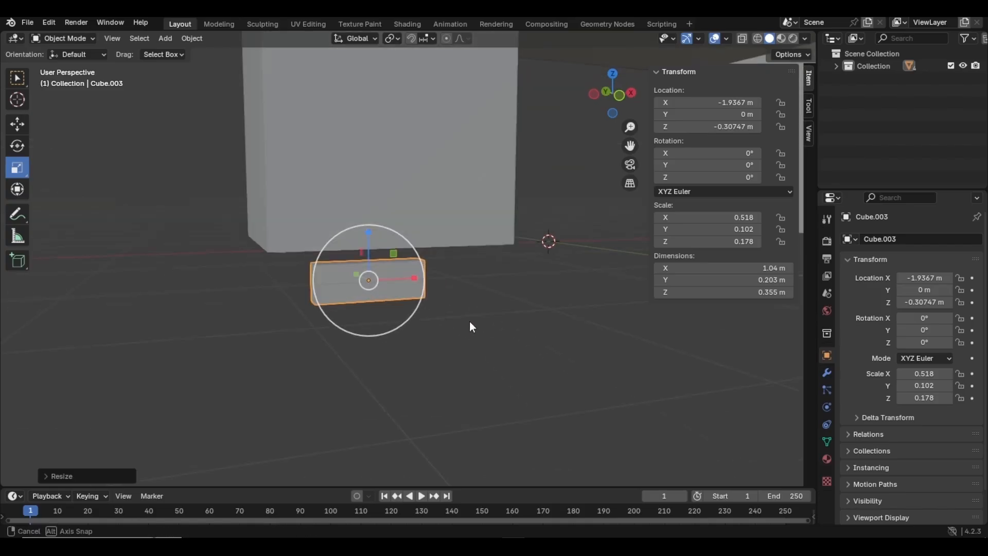
key("s")
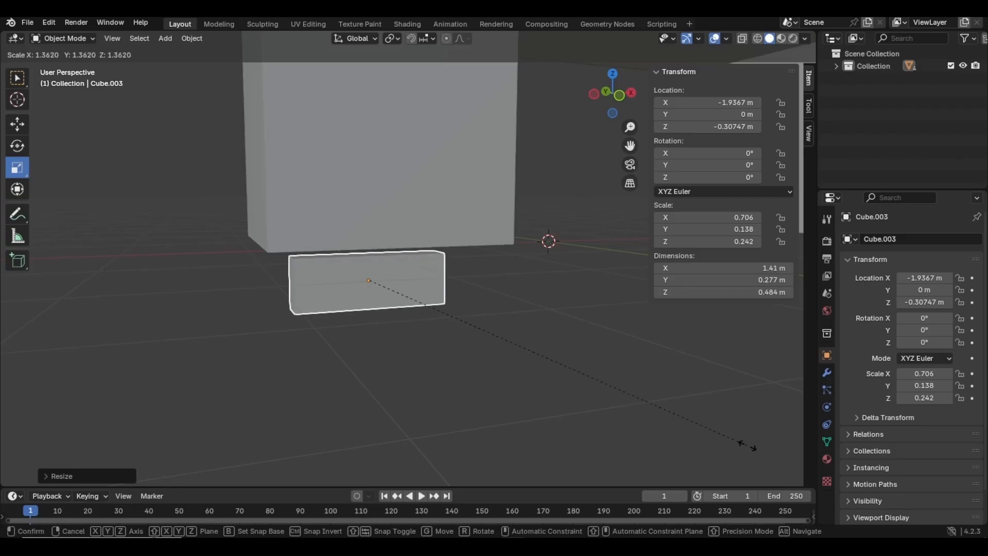
left_click(705, 435)
key("ctrl+z")
key("ctrl+z")
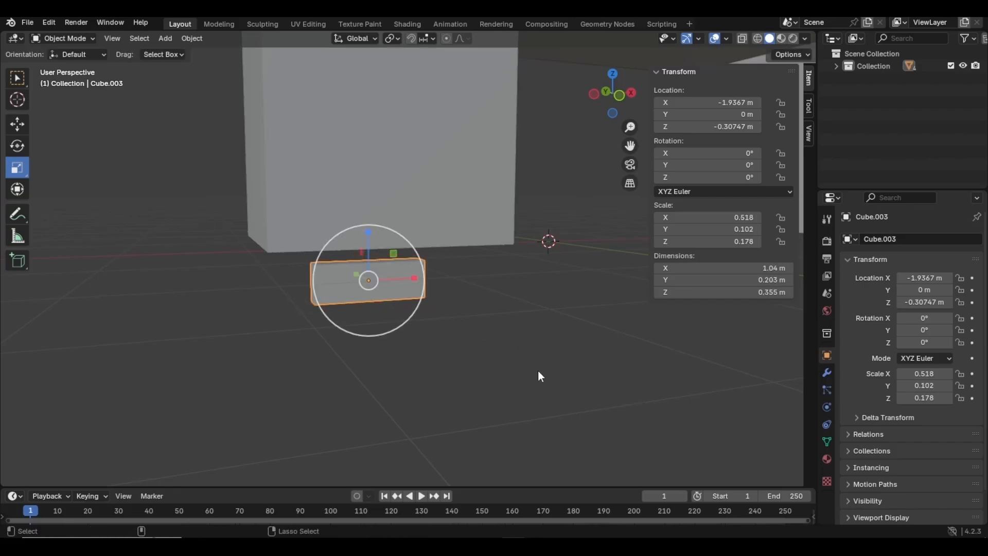
Step: In front view, raise the small block along Z to about 0.18 m so its base sits at ground level
key("KP_1")
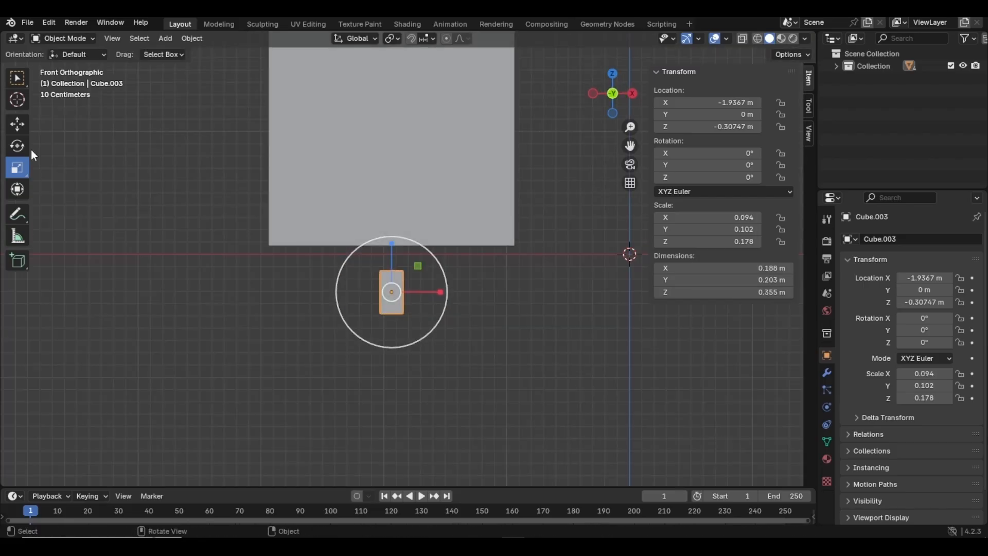
left_click(18, 124)
scroll(332, 291, "up", 3)
left_click_drag(436, 256, 437, 152)
scroll(441, 273, "up", 3)
scroll(440, 273, "down", 11)
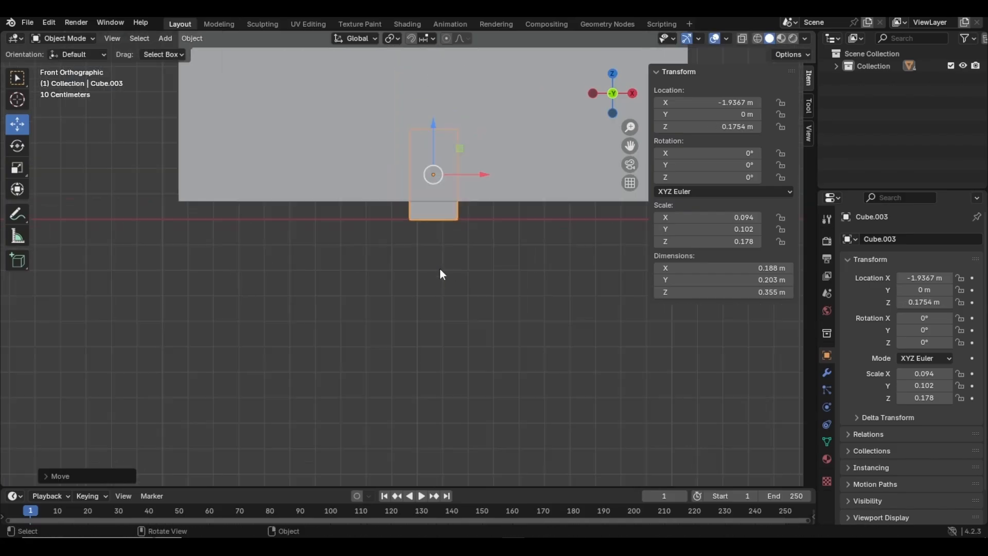
Step: Move the small block along X to about -2.8 m, near the cabinet's outer bottom corner
middle_click_drag(494, 299, 294, 304, "alt")
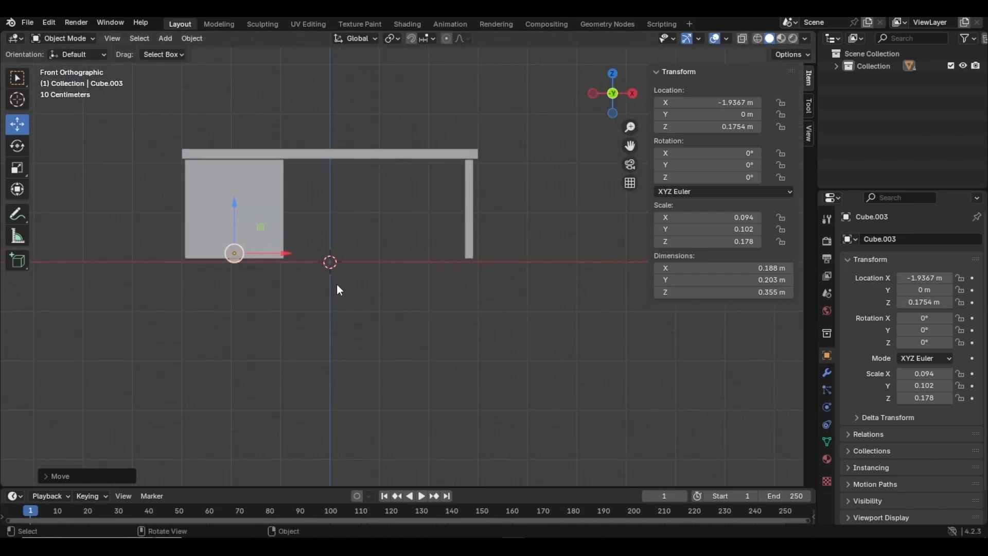
scroll(414, 265, "up", 3)
scroll(346, 273, "up", 2)
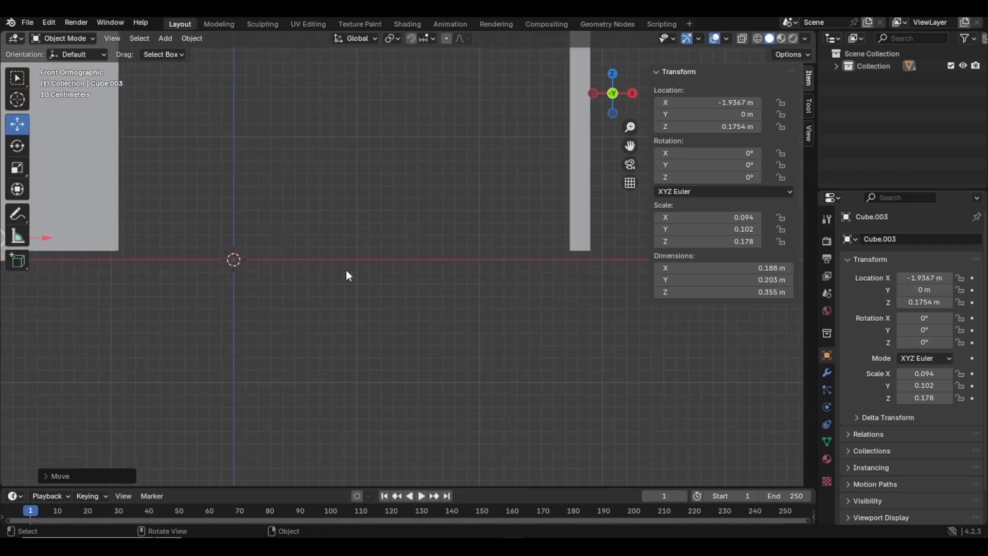
middle_click_drag(345, 270, 522, 269, "shift")
scroll(459, 258, "up", 1)
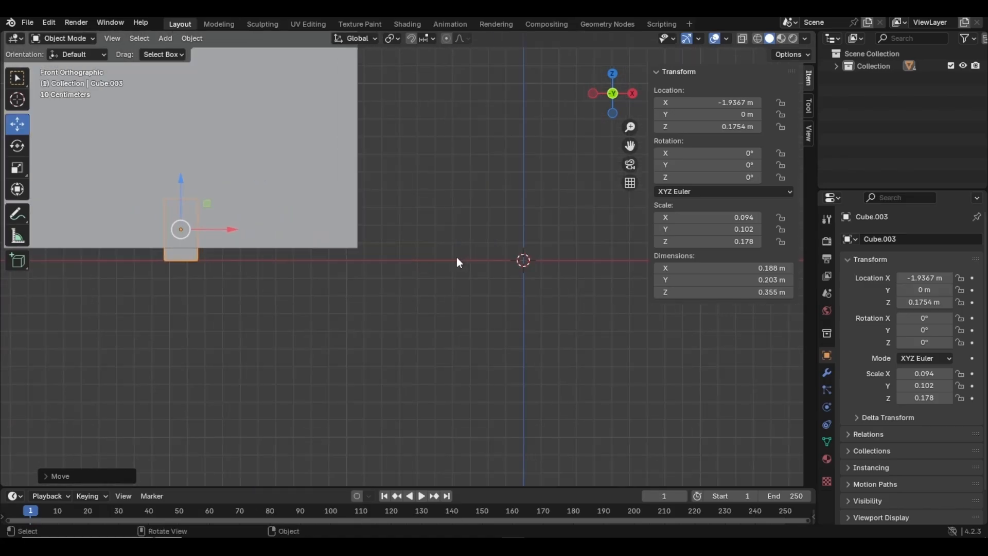
scroll(268, 297, "up", 1)
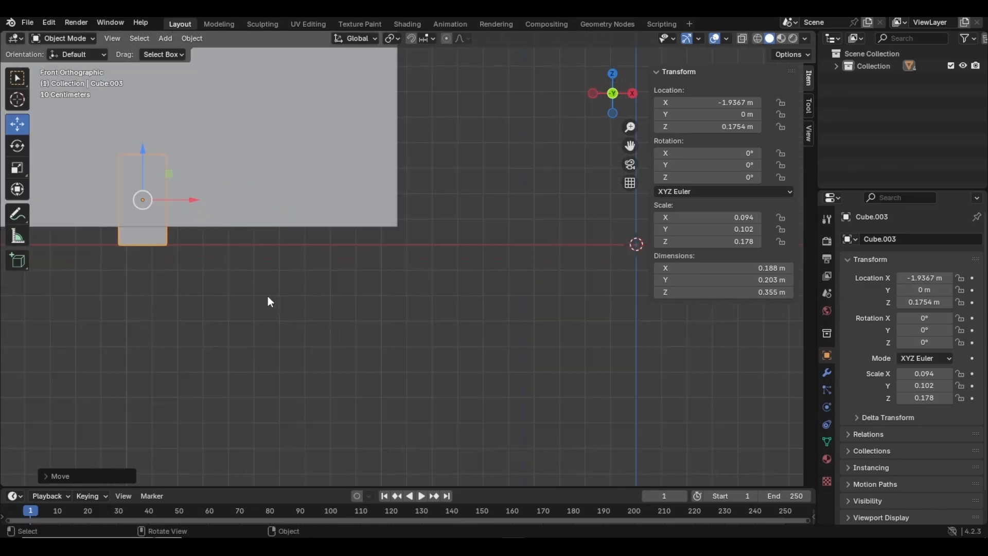
middle_click_drag(267, 297, 507, 312, "shift")
left_click_drag(447, 221, 228, 221)
middle_click_drag(286, 310, 319, 319, "shift")
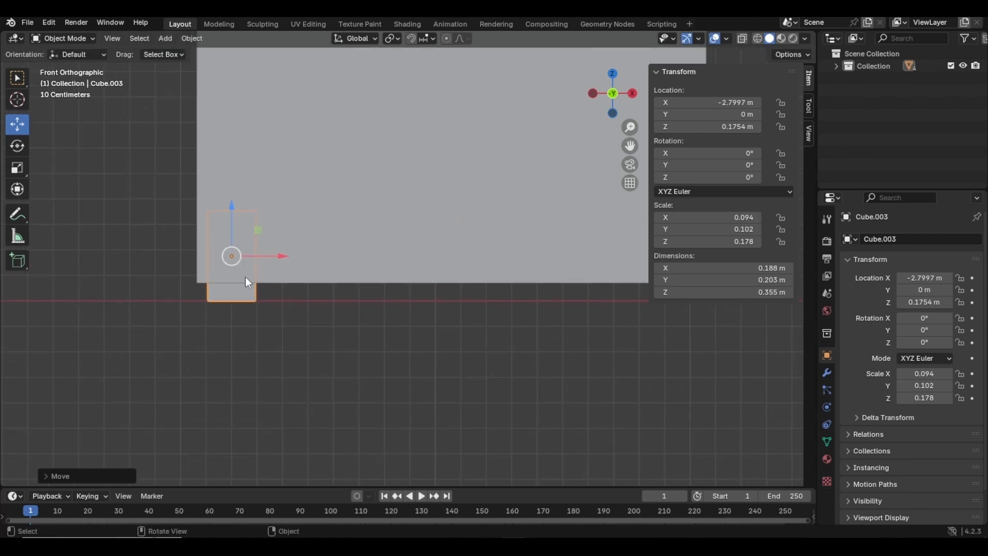
Step: Flatten the small block along Z to about 0.07 m and lower it to about Z 0.04 m beneath the cabinet
left_click(17, 169)
scroll(265, 235, "up", 2)
left_click_drag(216, 226, 208, 268)
left_click(17, 123)
Step: Stretch the flattened block along Y into a foot strip about 1.99 m long, spanning the cabinet's depth
middle_click_drag(413, 397, 391, 407)
middle_click_drag(287, 359, 302, 395)
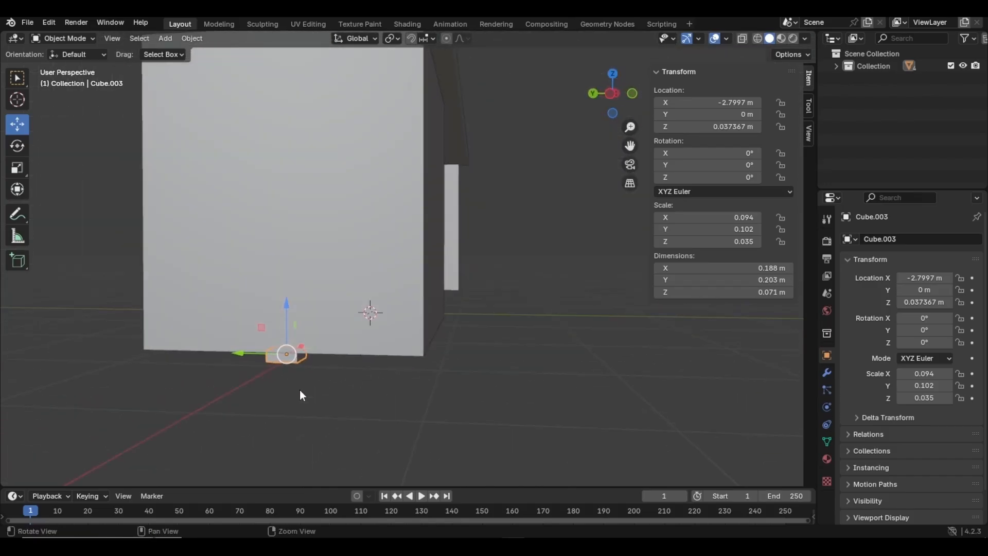
left_click(20, 174)
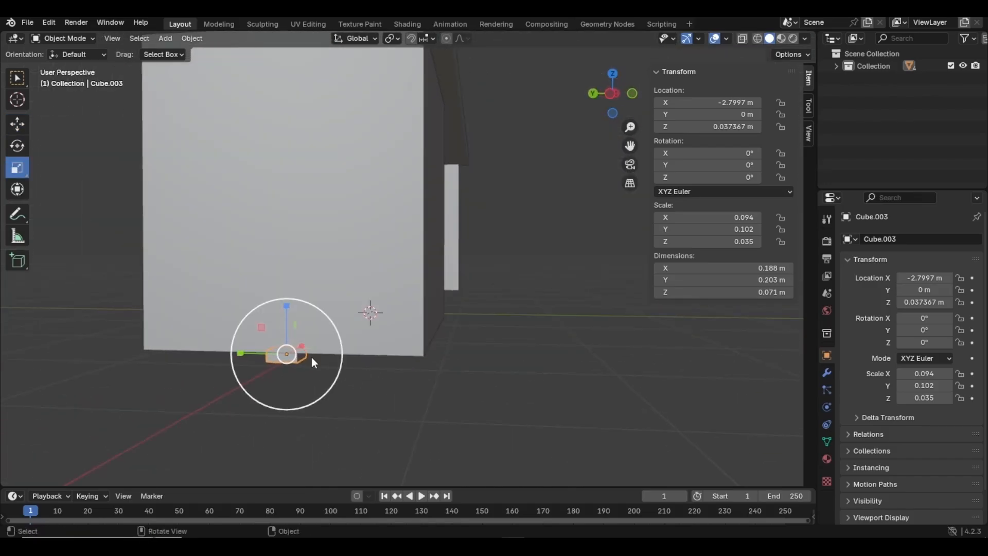
left_click_drag(242, 354, 161, 343)
left_click(419, 430)
right_click_drag(419, 431, 457, 396, "alt")
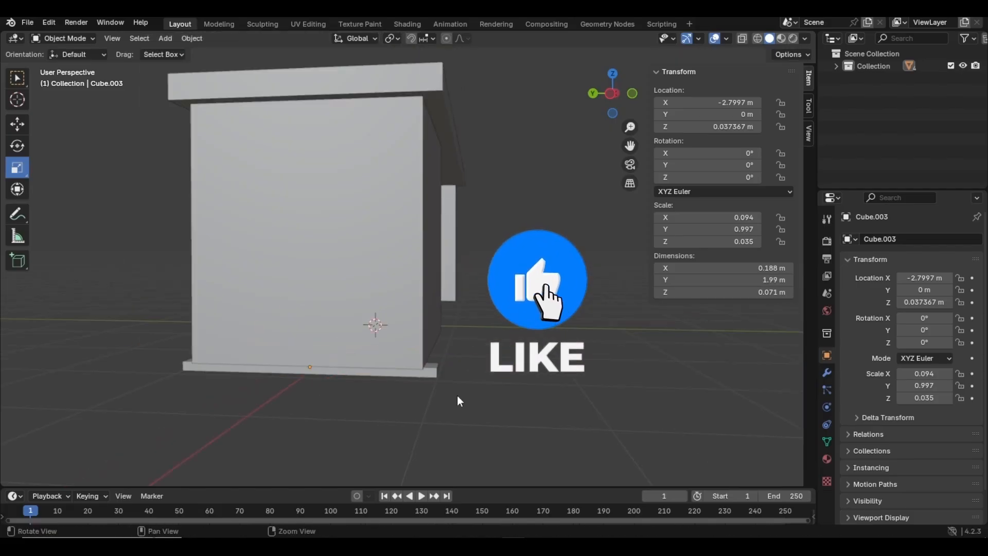
Step: Duplicate the foot strip and move the copy along X to about -1.08 m, under the cabinet's inner edge
left_click_drag(458, 396, 337, 408, "alt")
middle_click_drag(453, 370, 373, 352, "alt")
left_click(366, 369)
left_click(17, 124)
scroll(446, 387, "up", 1)
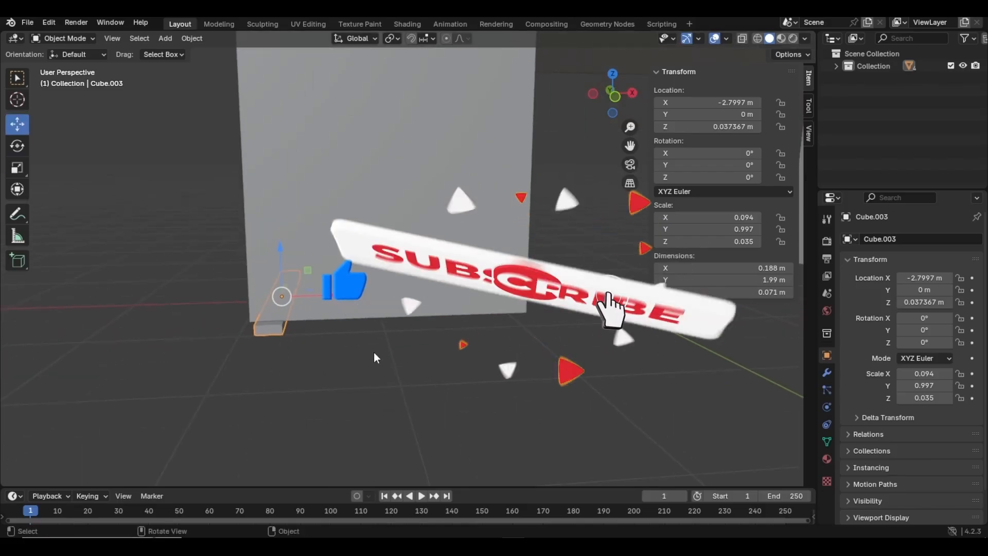
key("shift+d")
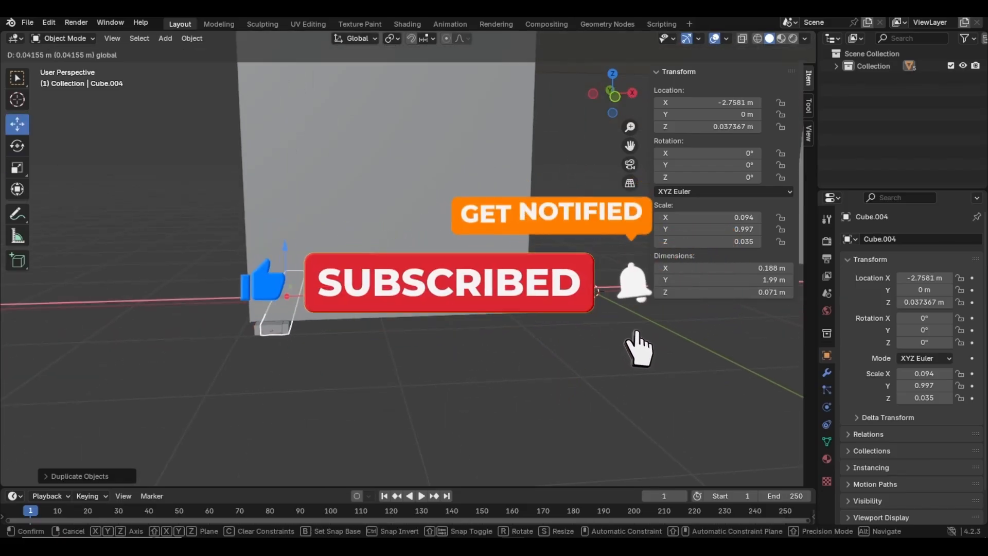
left_click(551, 379)
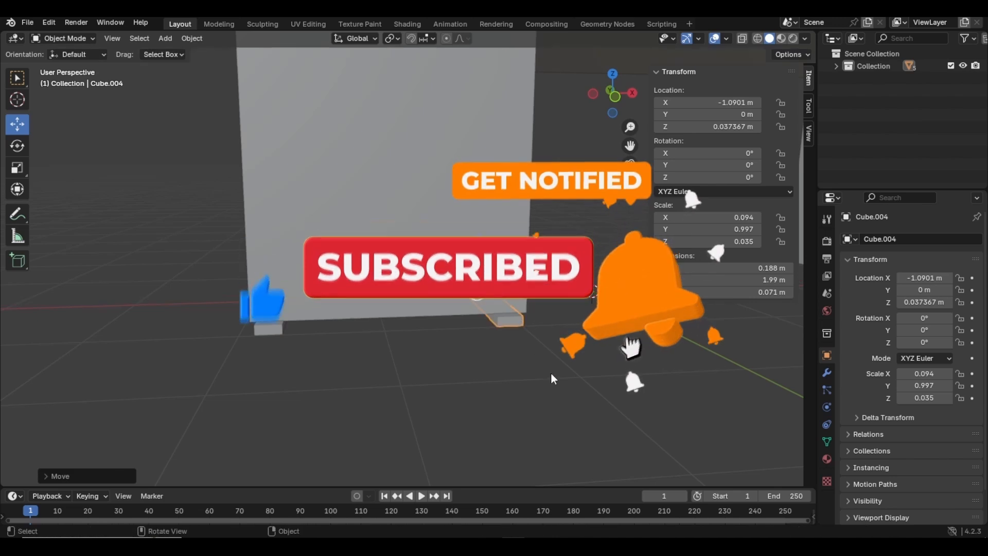
key("KP_1")
scroll(479, 334, "up", 1)
middle_click_drag(482, 336, 390, 325, "shift")
left_click_drag(485, 322, 485, 337)
Step: Duplicate the inner foot strip and move the copy along X until it is beneath the side panel
scroll(485, 349, "down", 5)
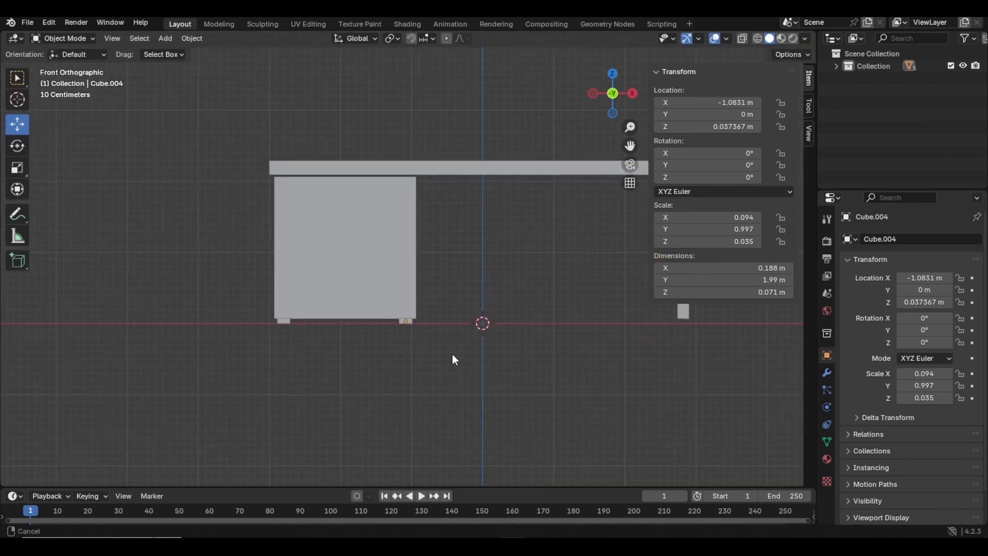
middle_click_drag(452, 355, 373, 352, "shift")
scroll(372, 351, "up", 2)
left_click(286, 309)
scroll(330, 358, "down", 2)
middle_click_drag(440, 377, 375, 374, "shift")
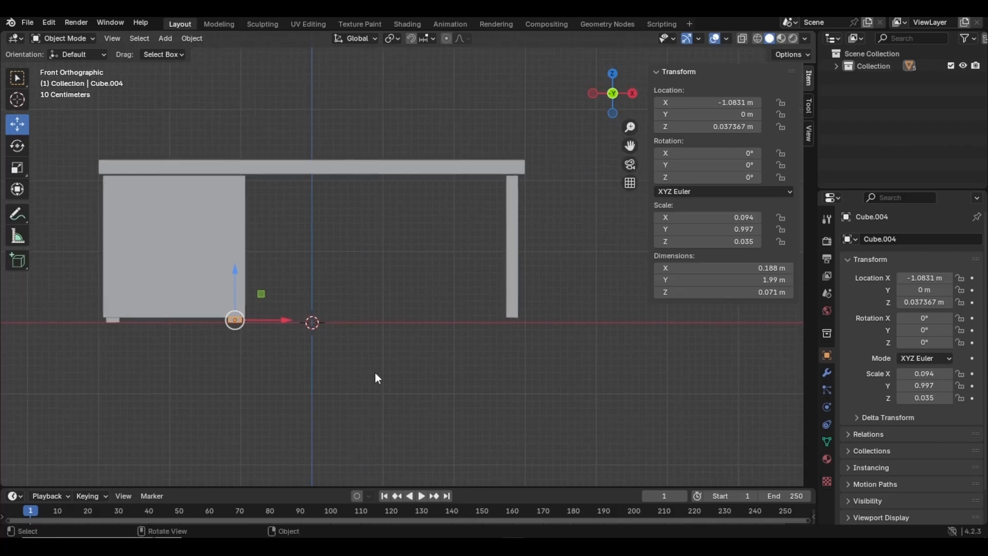
key("shift+d")
right_click(377, 378)
left_click_drag(289, 321, 567, 350)
Step: Center the copied foot strip under the side panel, at about X 2.82 m
scroll(567, 350, "up", 3)
scroll(566, 350, "up", 2)
scroll(567, 350, "up", 1, "alt")
middle_click_drag(504, 316, 363, 330, "shift")
scroll(287, 313, "up", 3)
middle_click_drag(287, 313, 366, 340, "shift")
scroll(410, 314, "up", 2)
left_click_drag(397, 286, 404, 289)
Step: Thin the side panel along X to about 0.14 m, narrower than its foot strip
left_click(17, 165)
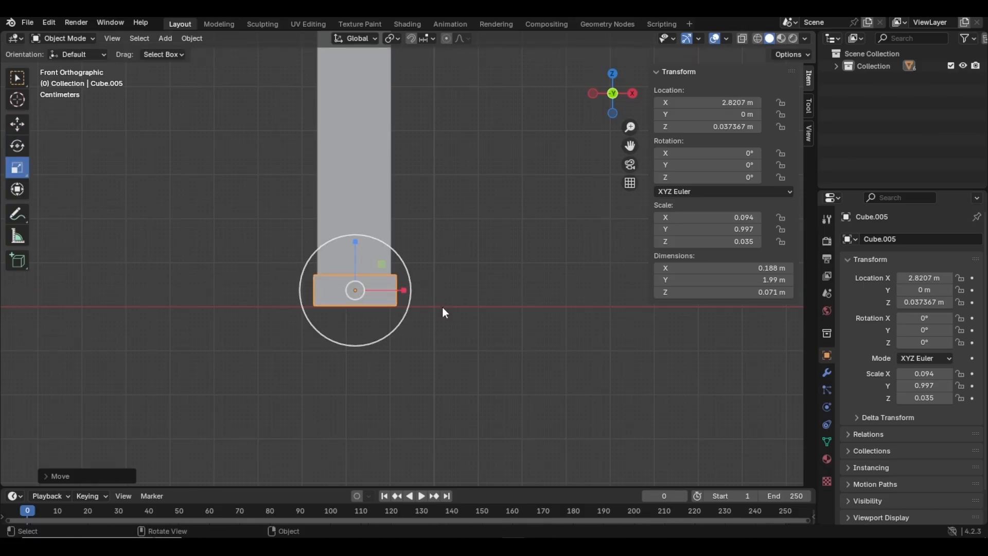
left_click(390, 224)
scroll(389, 222, "down", 3)
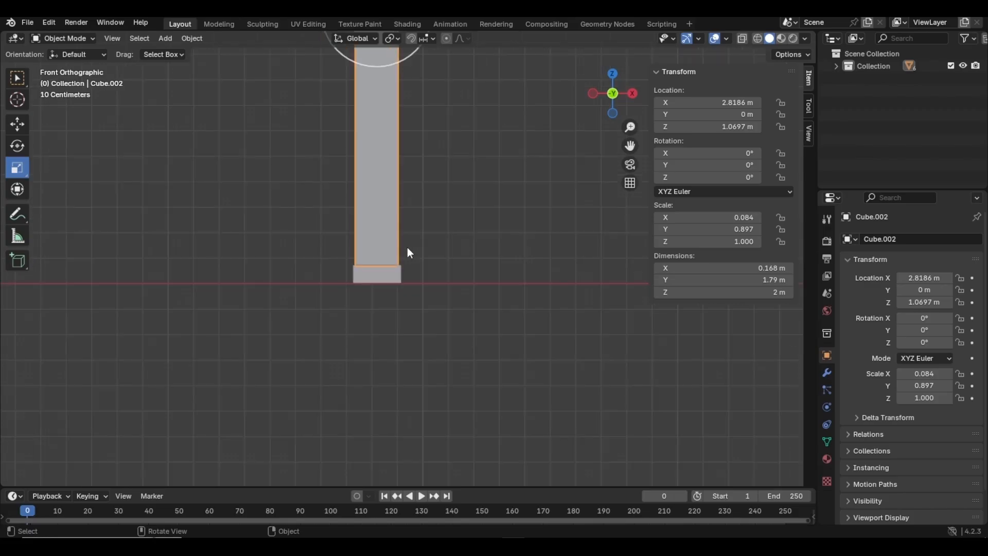
middle_click_drag(428, 200, 429, 314, "shift")
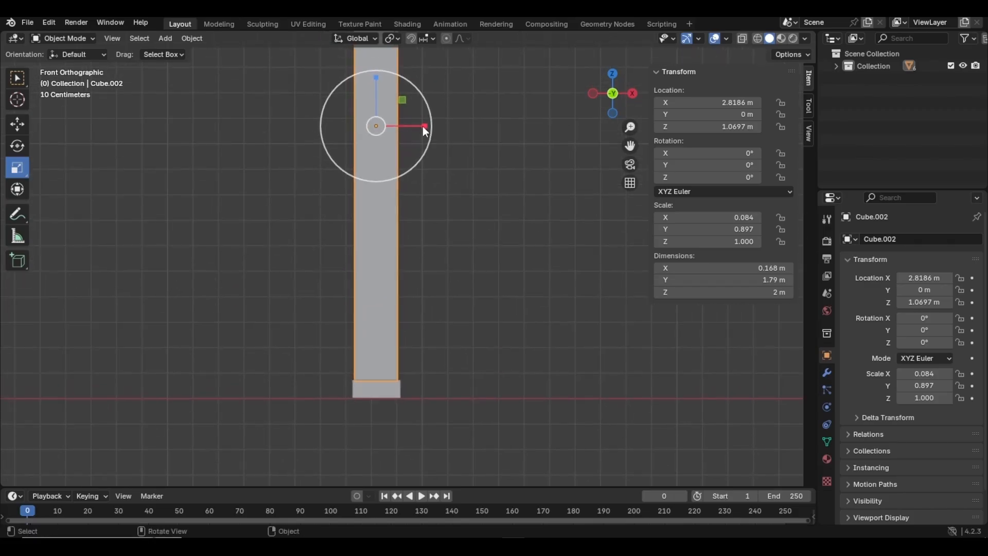
left_click_drag(424, 126, 417, 126)
scroll(449, 301, "down", 1)
Step: Examine the desk from several angles, including the side panel's fit on its foot strip
middle_click_drag(449, 300, 493, 372)
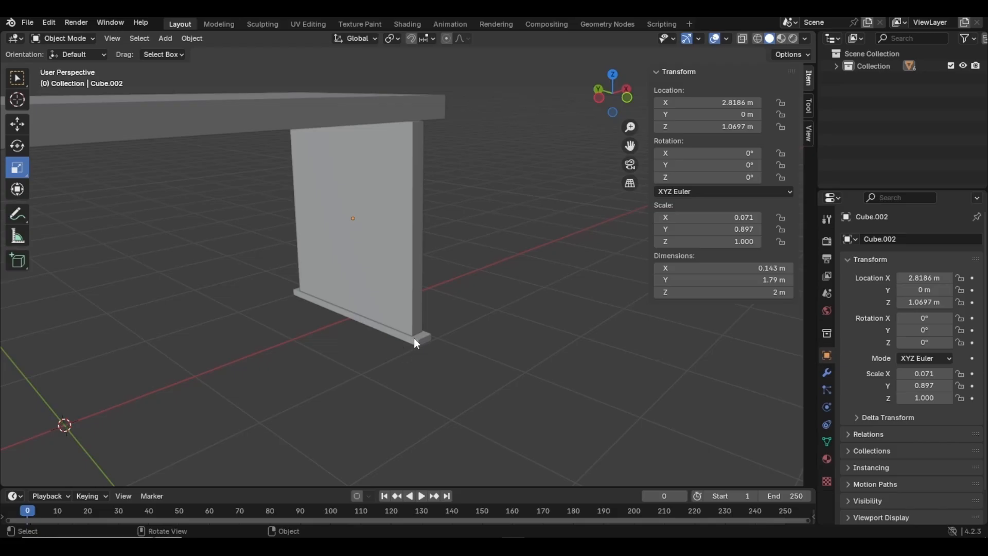
scroll(417, 342, "down", 3)
middle_click_drag(419, 331, 413, 395)
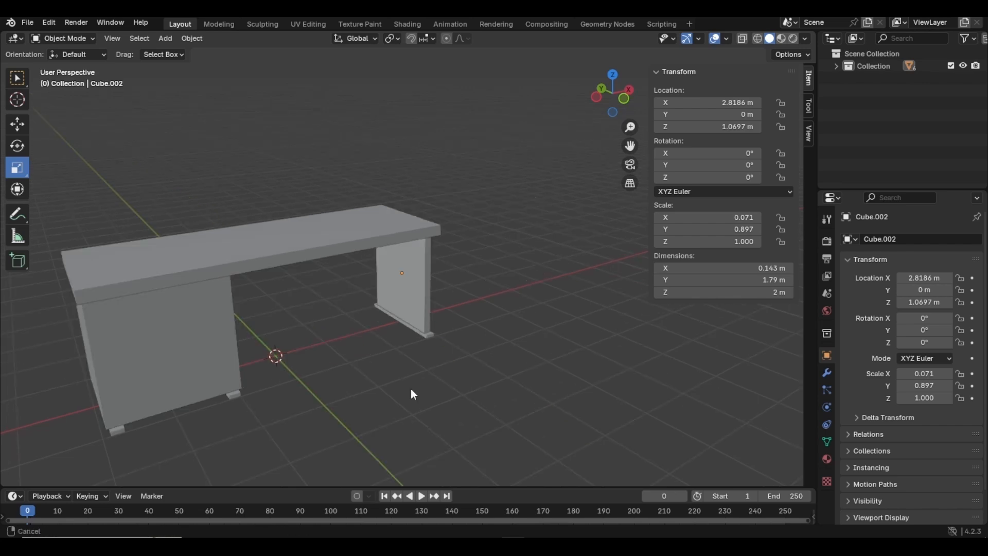
scroll(451, 375, "up", 4)
scroll(339, 346, "down", 3)
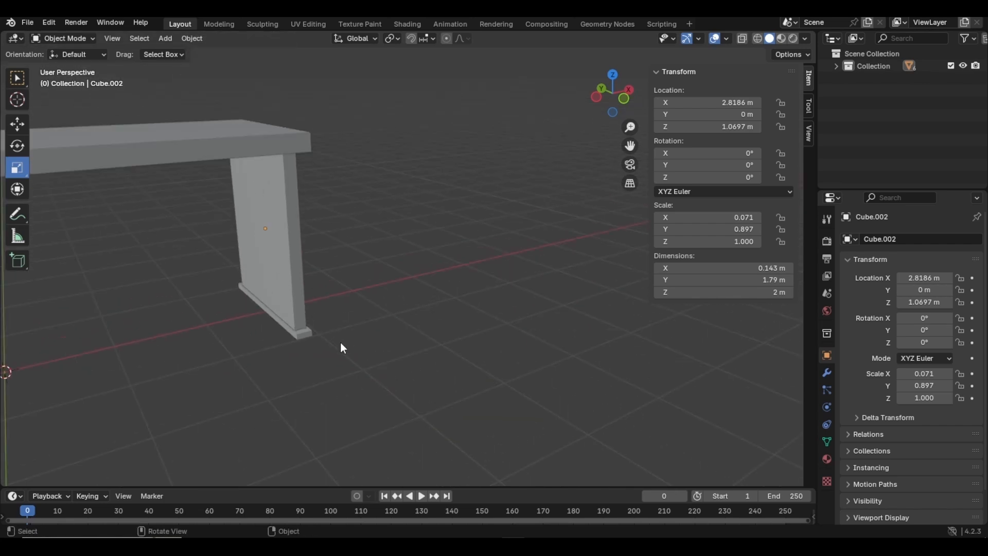
middle_click_drag(298, 355, 466, 349)
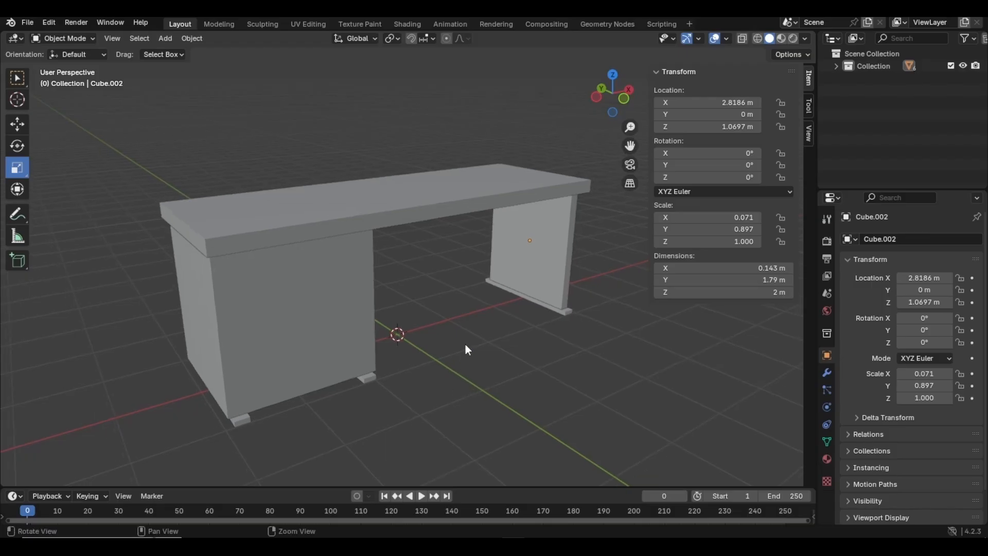
scroll(465, 328, "down", 2)
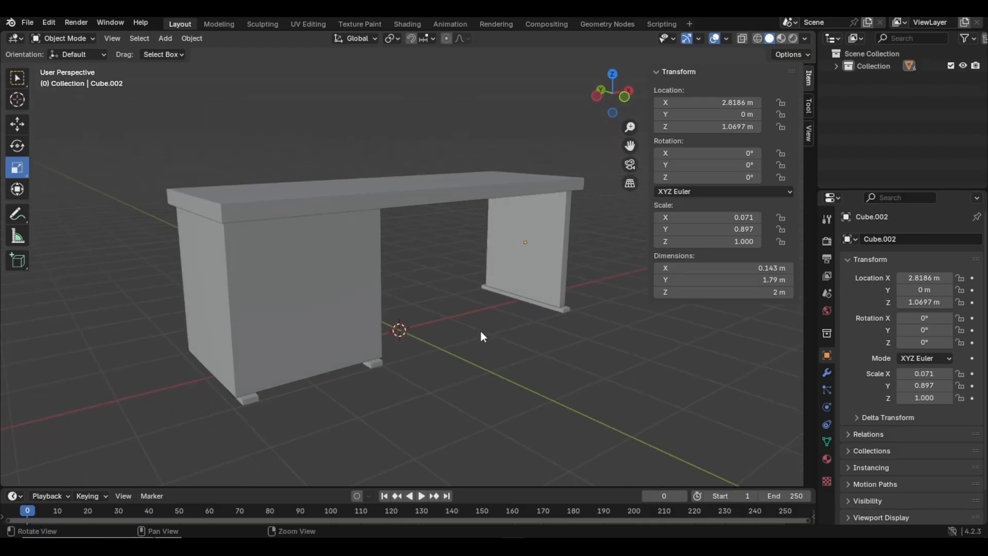
middle_click_drag(488, 353, 537, 369)
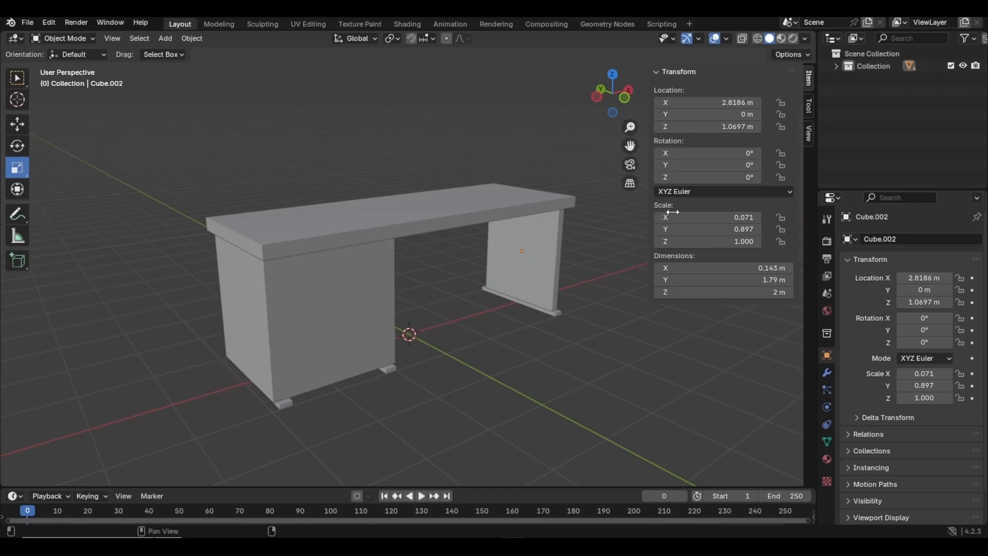
Step: Hide the transform properties shown in the 3D viewport
key("n")
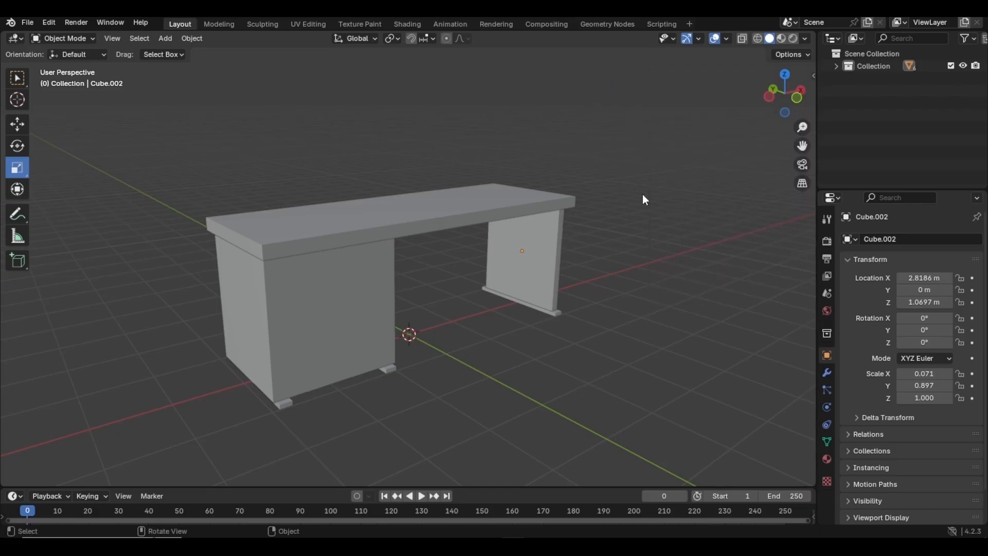
key("n")
key("n")
key("n")
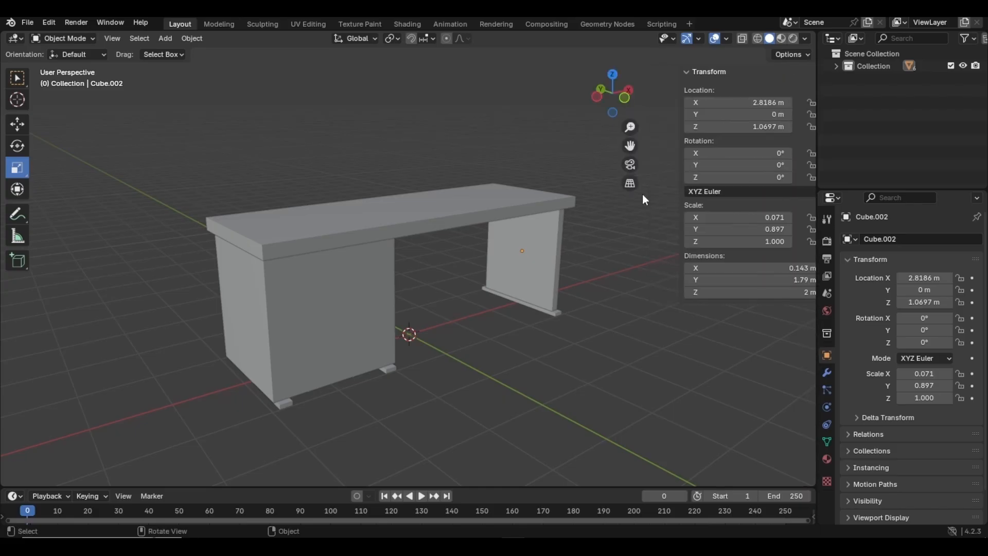
key("n")
Step: Duplicate the cabinet block and move the copy along Y to about -2.69 m, in front of the desk
left_click(339, 304)
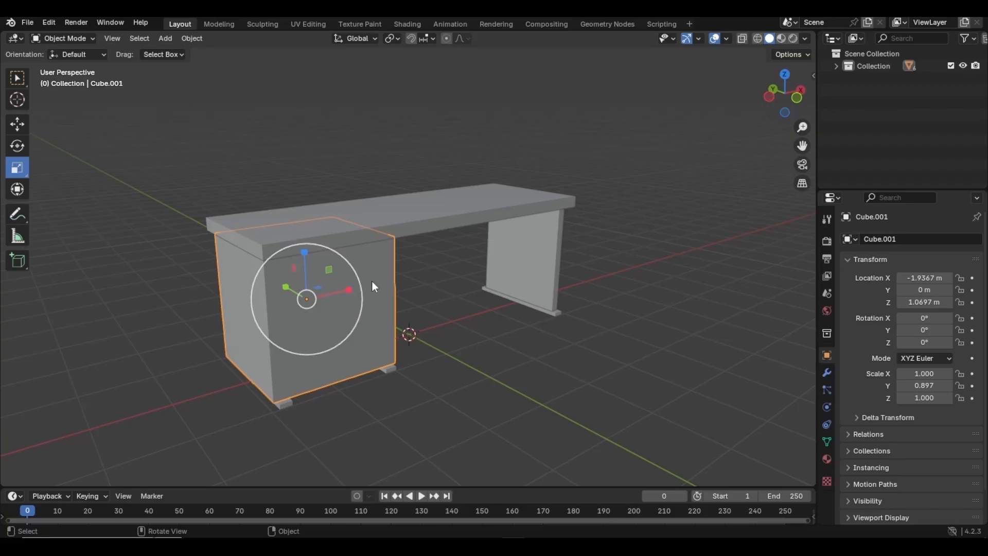
left_click(17, 124)
scroll(348, 347, "up", 1)
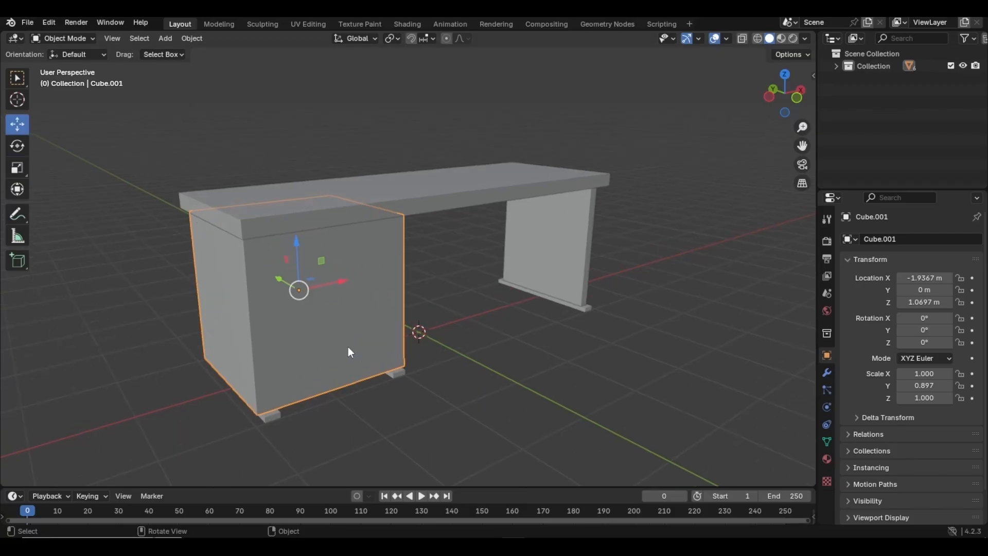
key("shift+d")
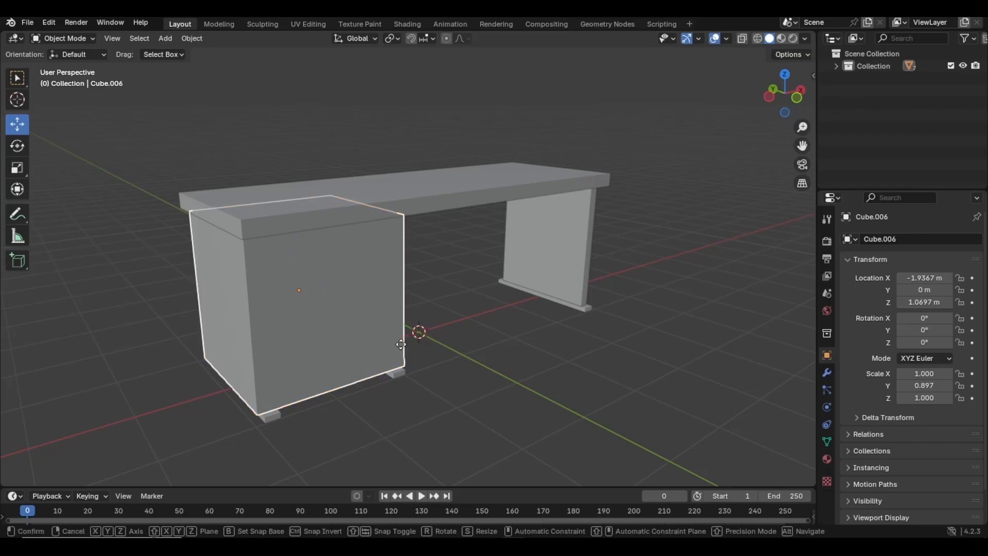
right_click(316, 306)
left_click_drag(286, 285, 298, 289)
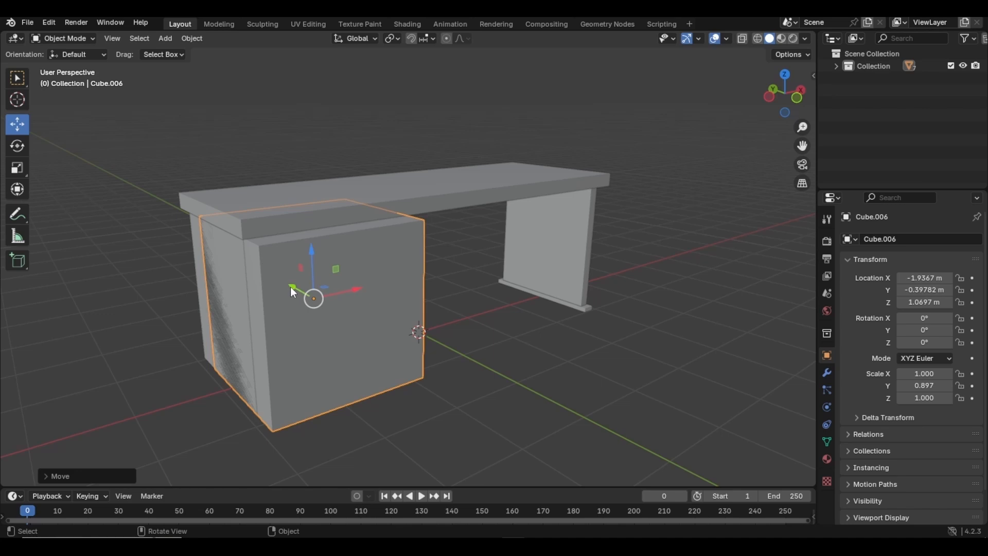
left_click_drag(290, 286, 482, 375)
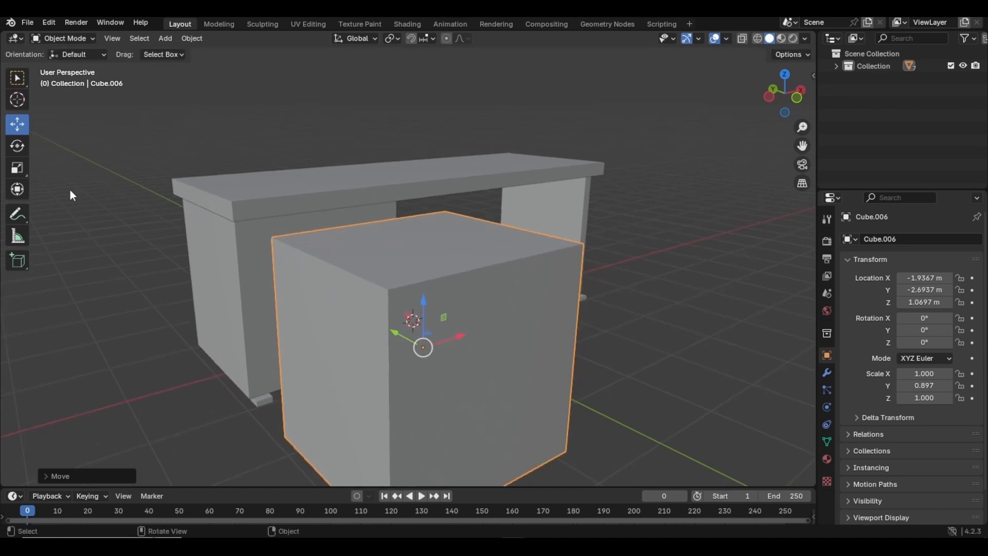
Step: Scale the copied block to about 0.186 along Z and -0.05 along Y, forming a thin drawer front
left_click(17, 167)
left_click_drag(421, 298, 419, 327)
middle_click_drag(549, 403, 524, 377)
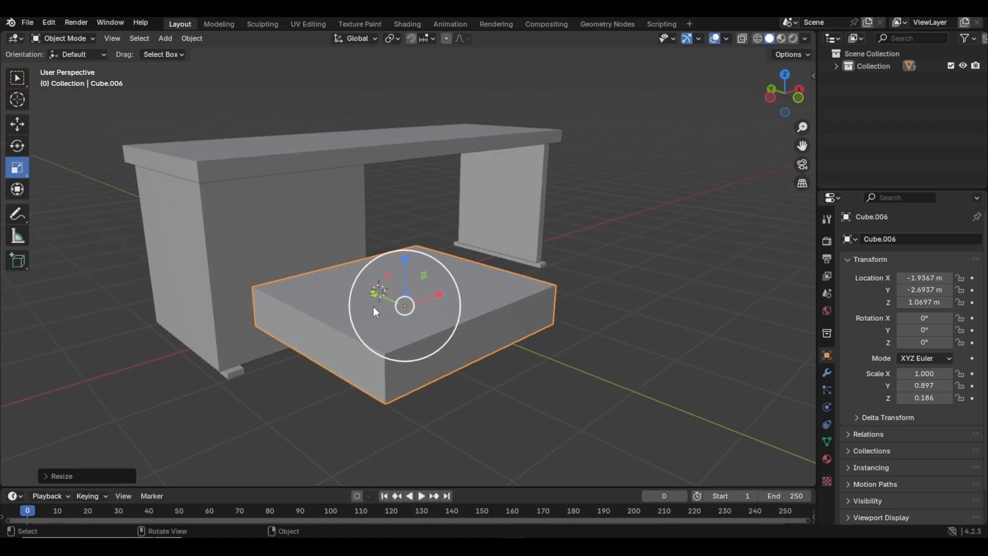
mouse_move(369, 295)
left_mouse_down()
mouse_move(408, 319)
mouse_move(380, 296)
left_mouse_up()
left_click(483, 371)
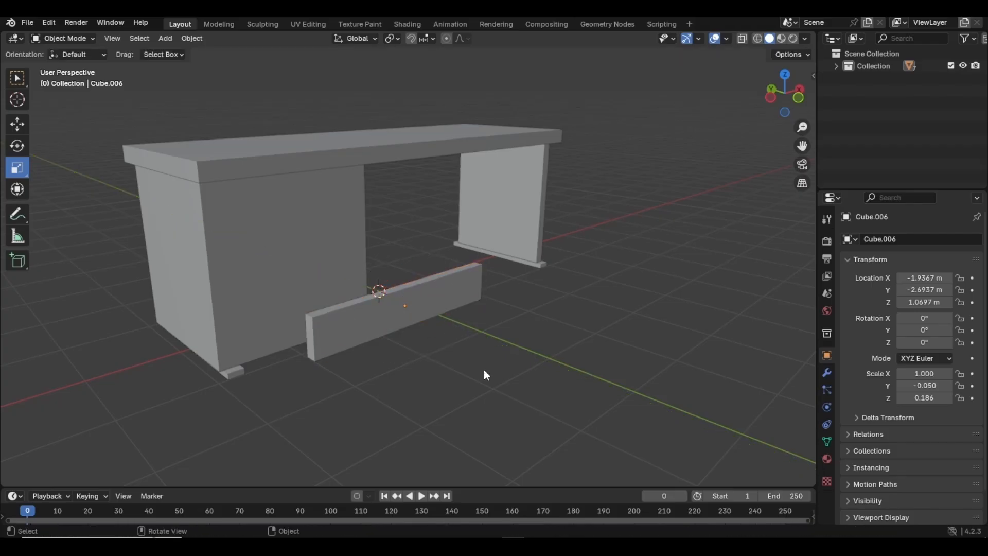
Step: Thin the drawer front further along Y to a scale of about -0.035
right_click_drag(483, 370, 468, 382, "alt")
left_click_drag(467, 381, 409, 380, "alt")
middle_click_drag(409, 381, 441, 351, "alt")
left_click(439, 350)
scroll(439, 349, "up", 1)
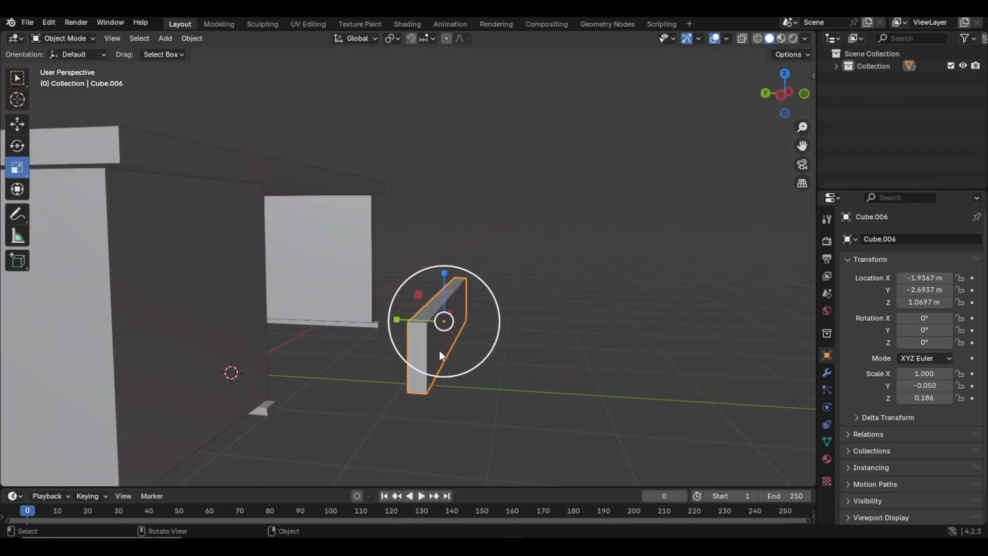
left_click_drag(395, 318, 409, 320)
left_click(541, 385)
scroll(544, 386, "down", 1)
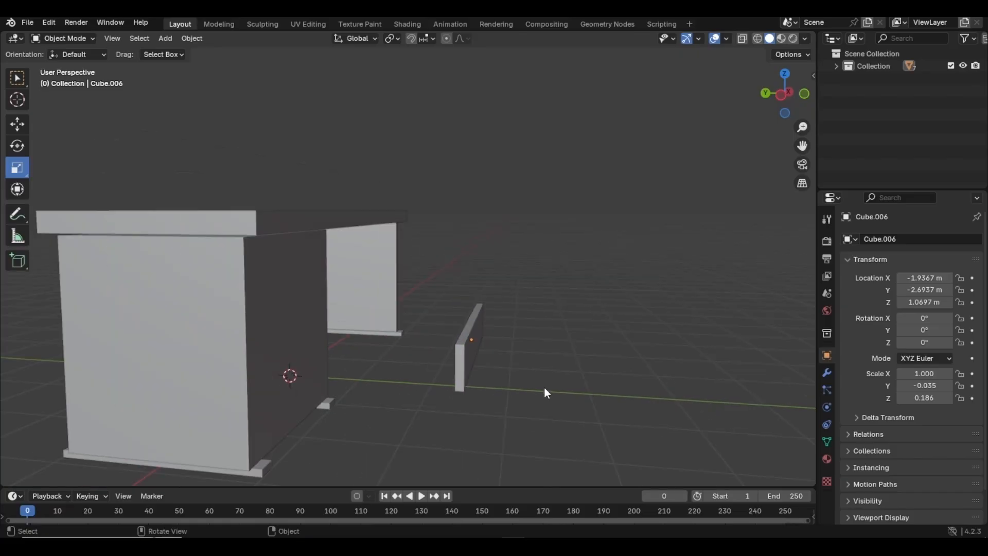
Step: Move the drawer front along Y to about -0.93 m, against the cabinet's front face
middle_click_drag(504, 378, 534, 359, "alt")
left_click(508, 330)
left_click(19, 129)
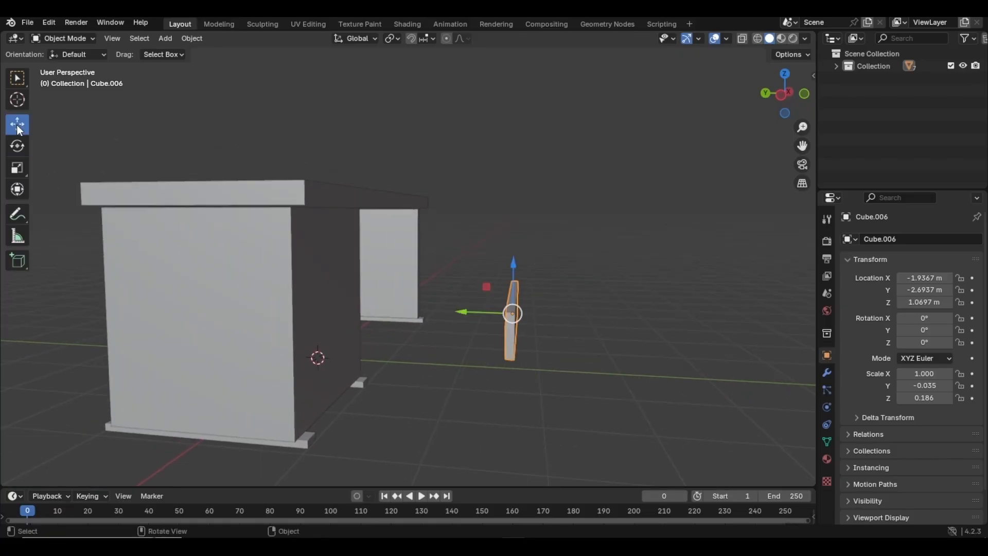
left_click_drag(461, 309, 284, 286)
left_click(464, 381)
middle_click_drag(545, 383, 434, 378)
Step: In front view, raise the drawer front along Z to about 1.77 m, near the cabinet's top
left_click(458, 332)
key("KP_1")
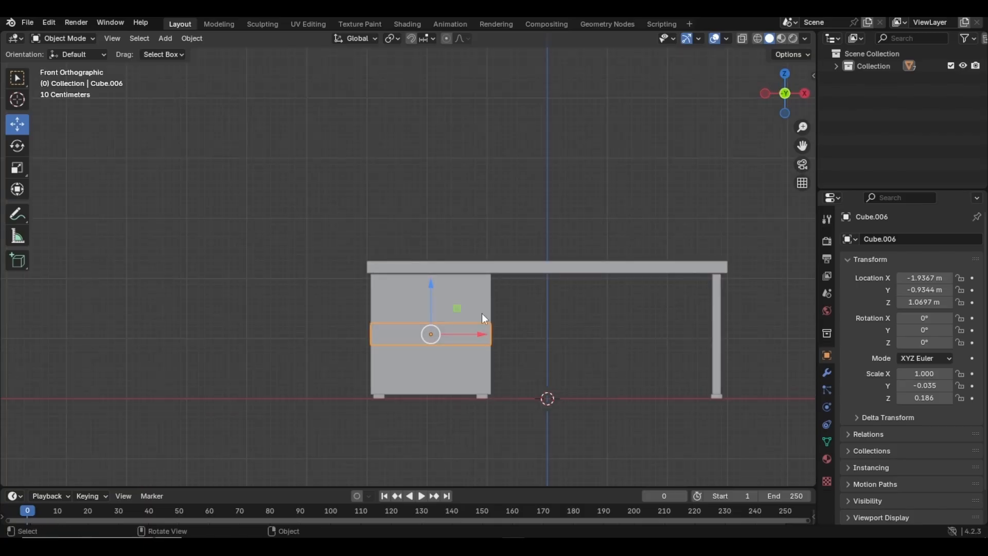
scroll(486, 321, "up", 4)
left_click_drag(364, 308, 385, 211)
left_click(573, 314)
middle_click_drag(572, 314, 446, 305)
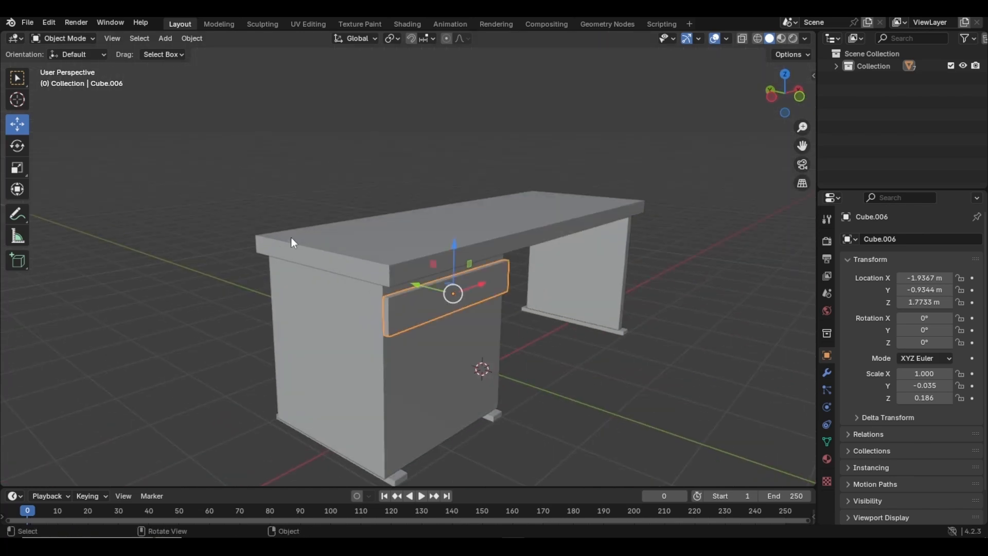
Step: Duplicate the drawer front twice, stacking the copies downward along Z, with the lower one at about 0.91 m
middle_click_drag(292, 241, 430, 244)
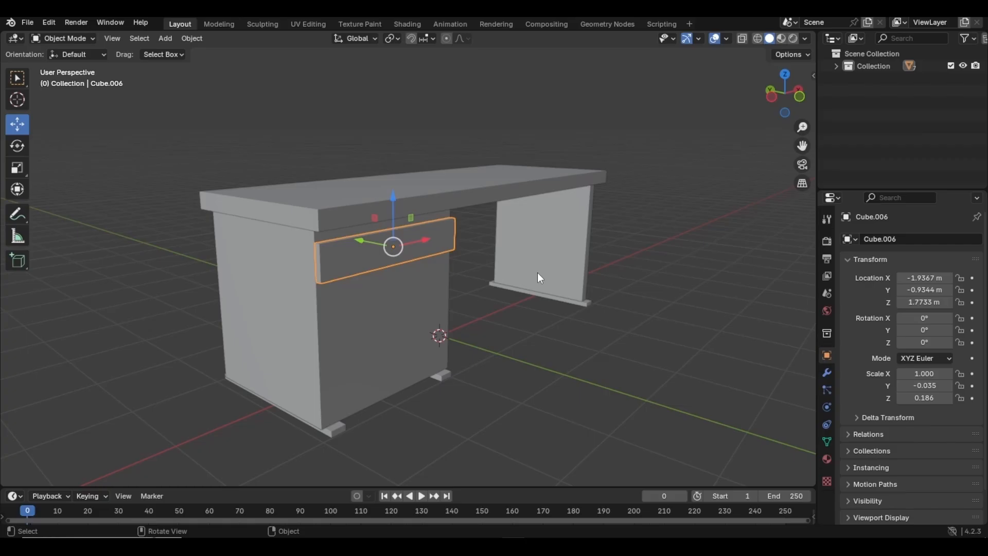
middle_click_drag(480, 301, 481, 271)
key("shift+d")
right_click(463, 263)
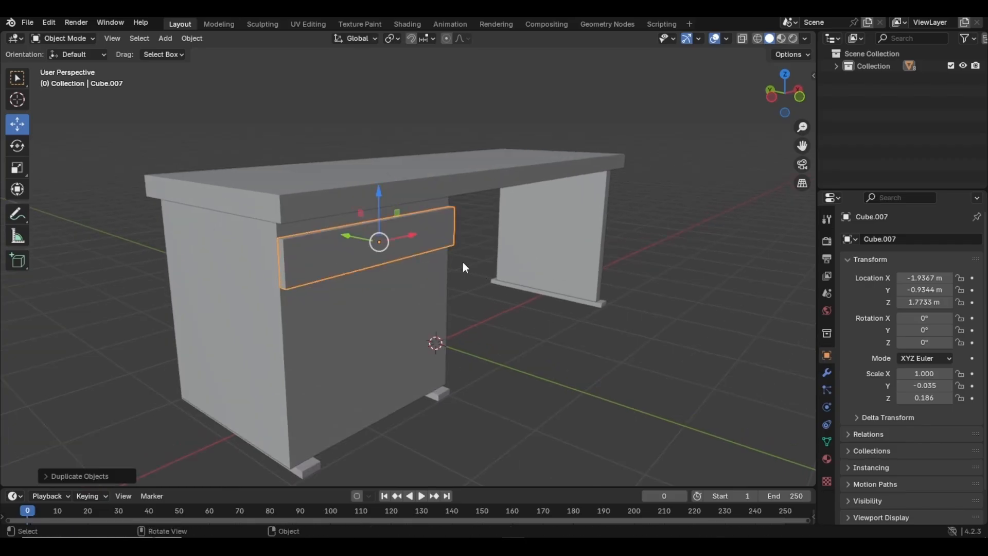
left_click_drag(382, 190, 384, 291)
key("shift+d")
right_click(388, 241)
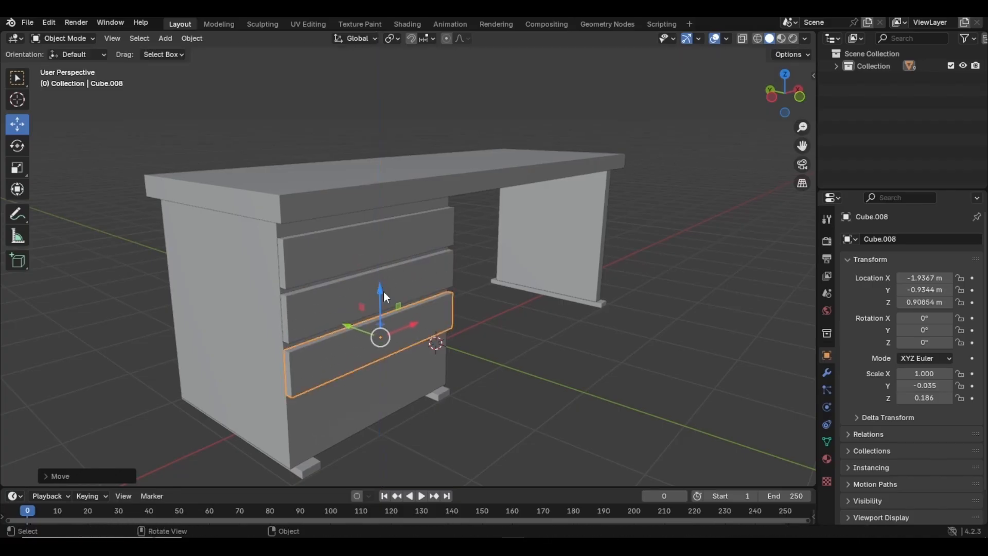
Step: Duplicate the lowest drawer front and lower the copy along Z to the bottom of the cabinet's front
scroll(501, 339, "up", 2)
middle_click_drag(501, 339, 505, 301, "shift")
key("shift+d")
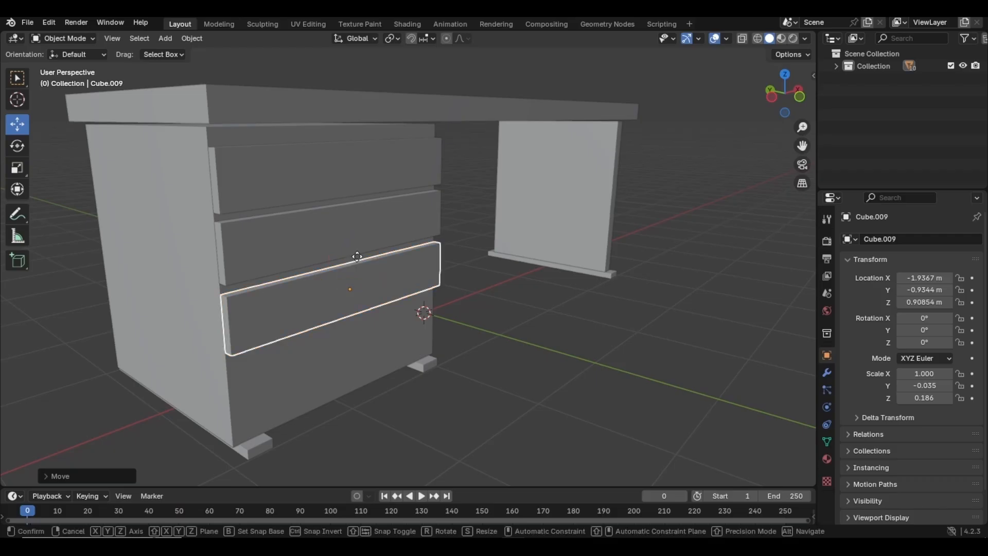
right_click(353, 261)
left_click_drag(353, 261, 355, 316)
scroll(489, 317, "down", 3)
middle_click_drag(517, 317, 484, 315)
Step: Add a UV sphere to the scene as the base for a drawer knob
scroll(407, 230, "up", 2)
middle_click_drag(372, 236, 413, 234)
left_click(414, 235)
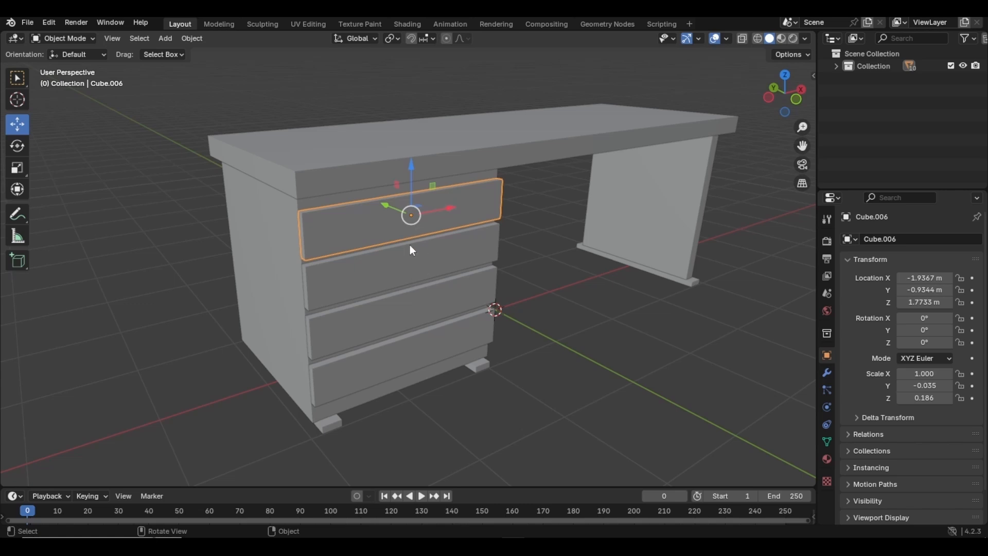
key("shift+a")
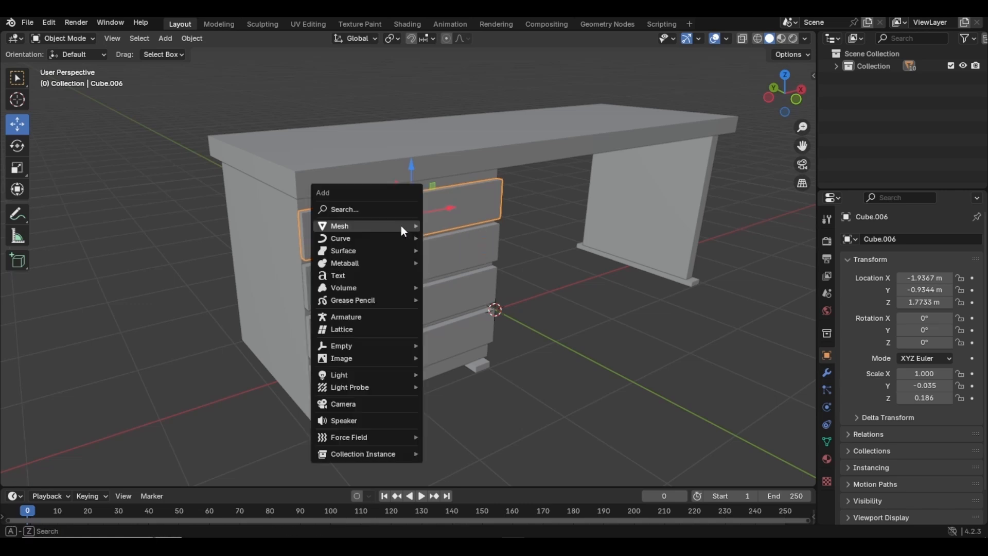
mouse_move(403, 226)
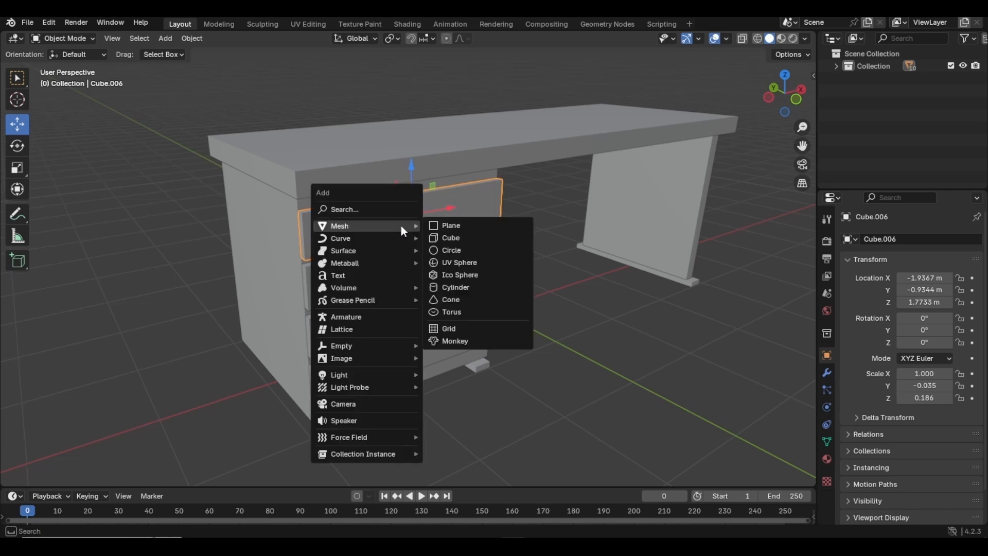
left_click(453, 264)
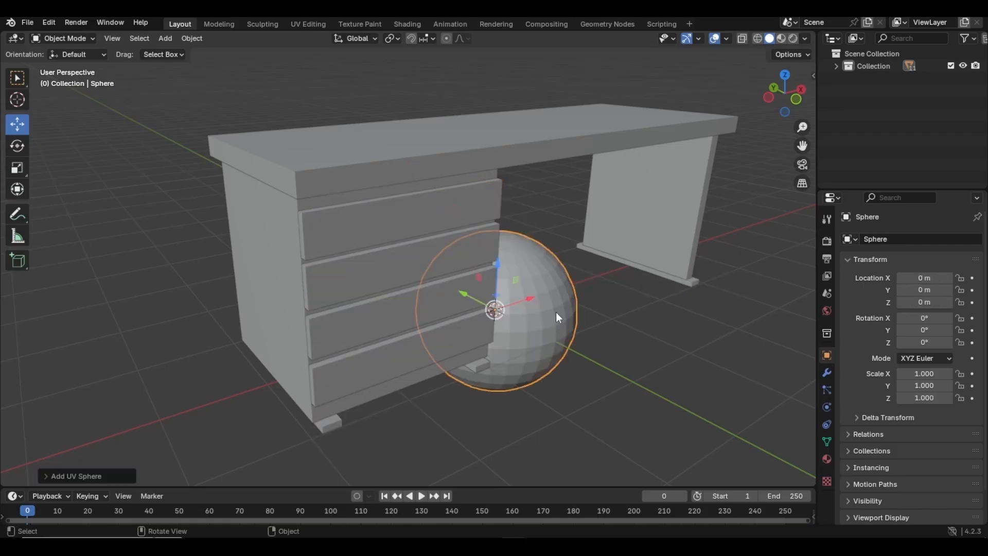
Step: Move the sphere along X to about -1.44 m and raise it along Z to about 1.46 m, at the drawer cabinet
key("g")
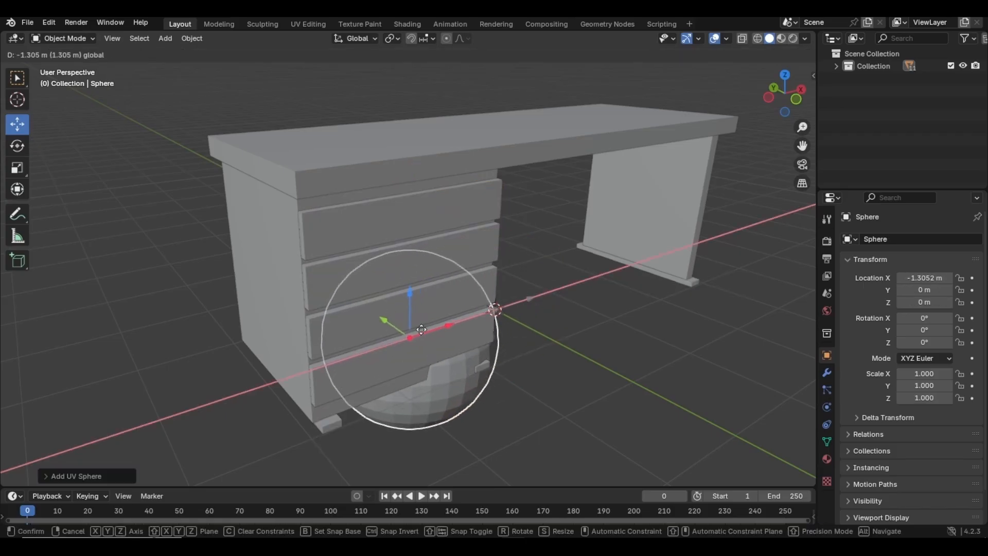
left_click(408, 311)
key("g")
key("z")
left_click_drag(411, 232, 409, 153)
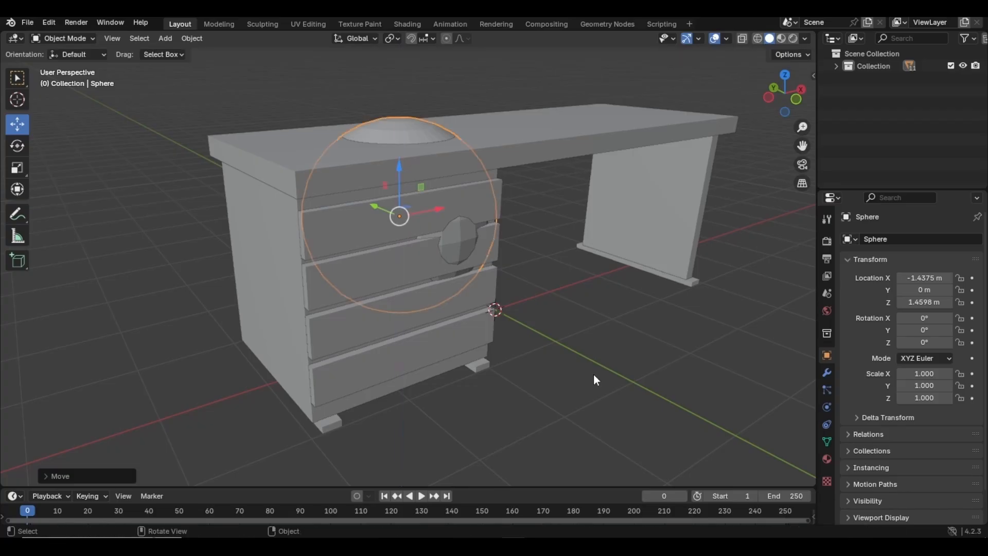
Step: Scale the sphere uniformly to about 0.135 and move it along Y to about -1.05 m, in front of the drawers
key("s")
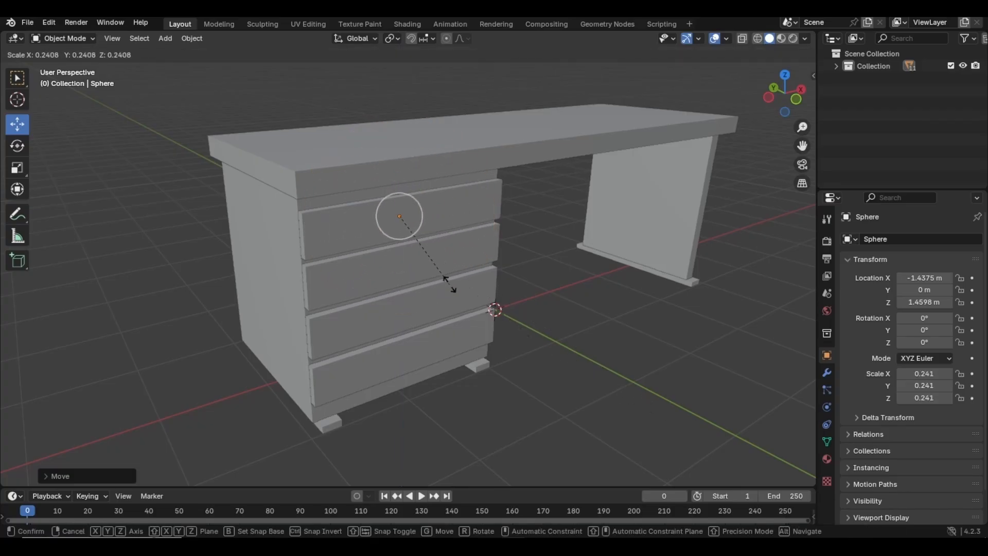
left_click(421, 263)
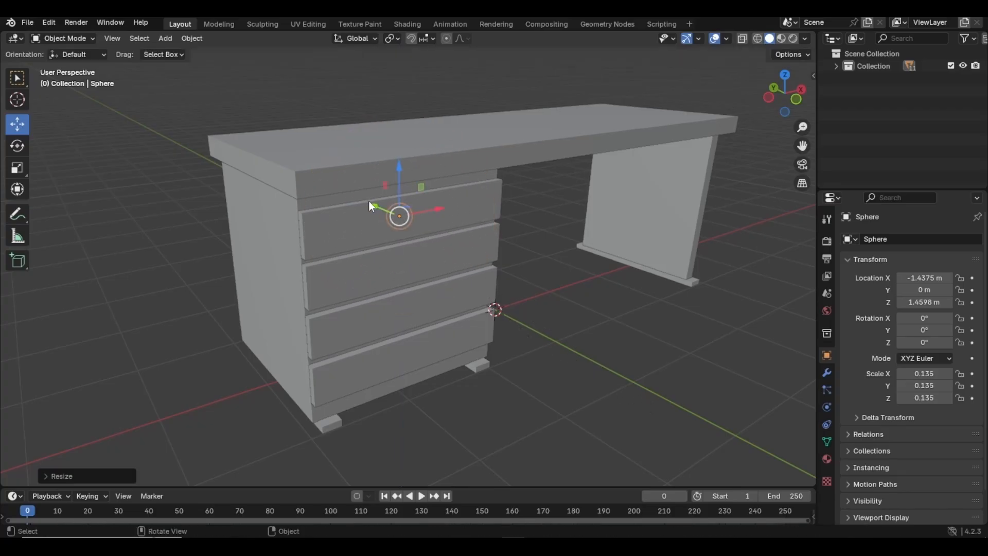
key("g")
key("y")
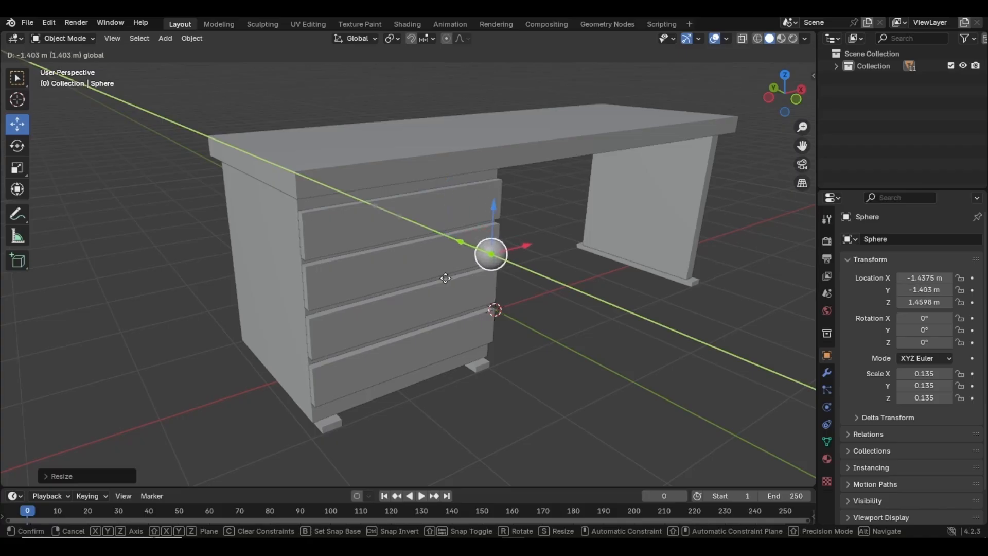
left_click(462, 283)
Step: In right view, raise the sphere along Z to about 1.76 m, level with the top drawer, and shift it along Y to about -1.10 m
key("grave")
left_click(609, 276)
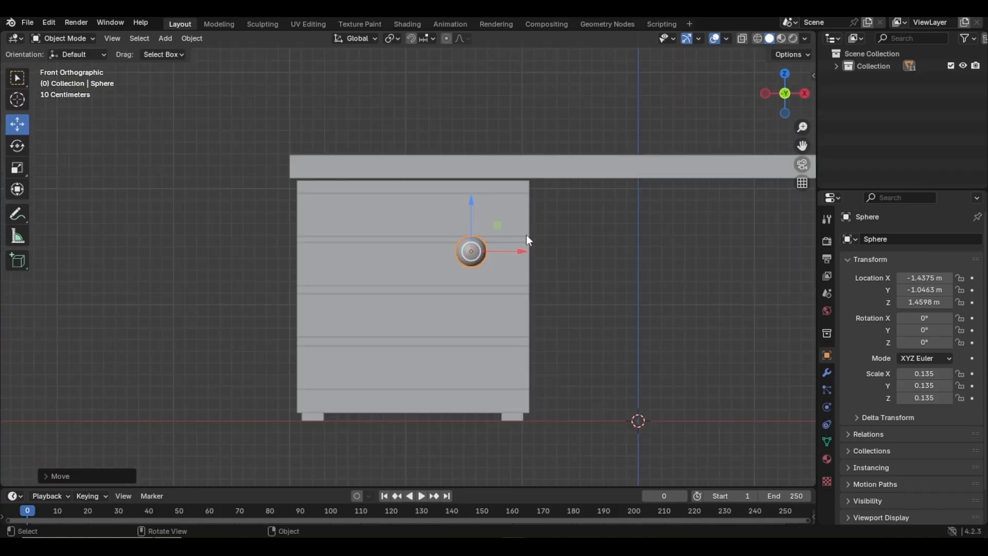
key("grave")
left_click(694, 287)
scroll(427, 248, "up", 3)
key("Home")
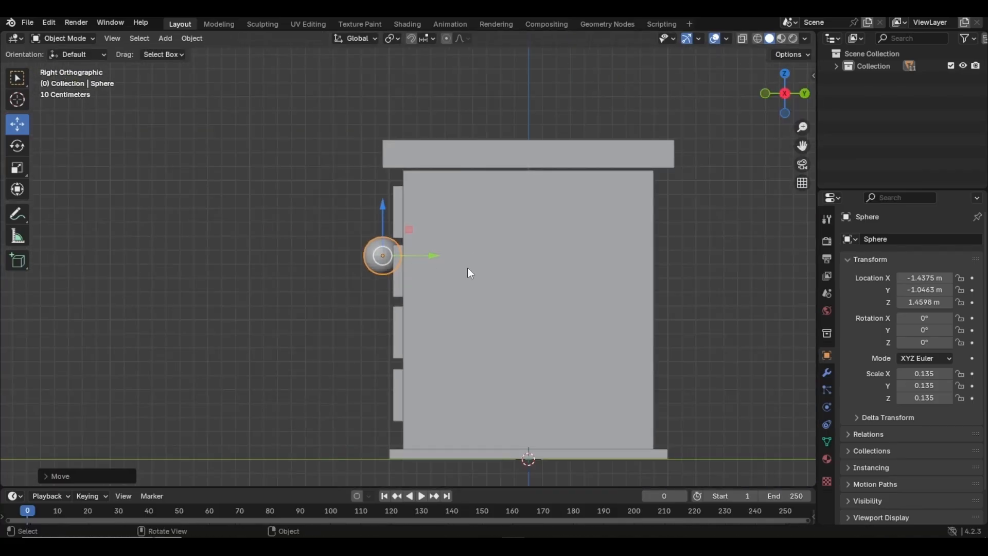
key("grave")
left_click(572, 272)
scroll(446, 251, "up", 5)
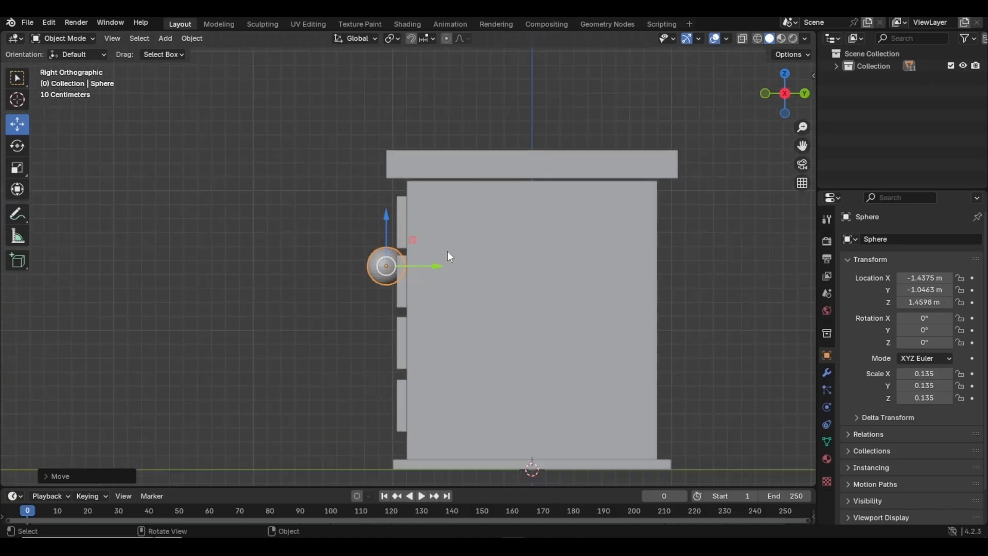
left_click_drag(367, 226, 367, 168)
left_click_drag(421, 216, 408, 212)
Step: Scale the sphere down to about 0.064 and move it along Y to about -1.03 m, close to the drawer front
key("s")
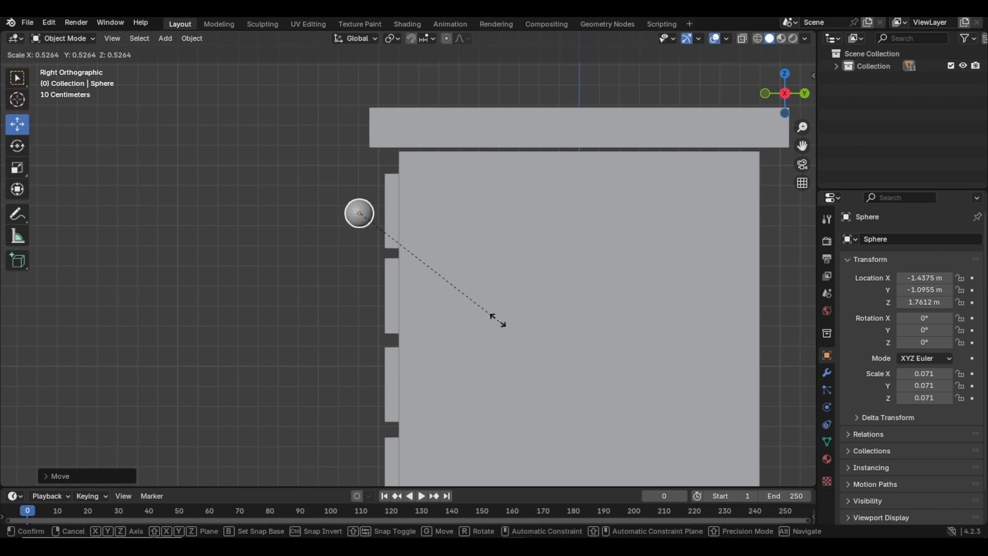
left_click(492, 308)
left_click_drag(407, 216, 421, 215)
Step: In front view, move the knob along X to about -1.94 m, at the middle of the top drawer
key("grave")
left_click(344, 233)
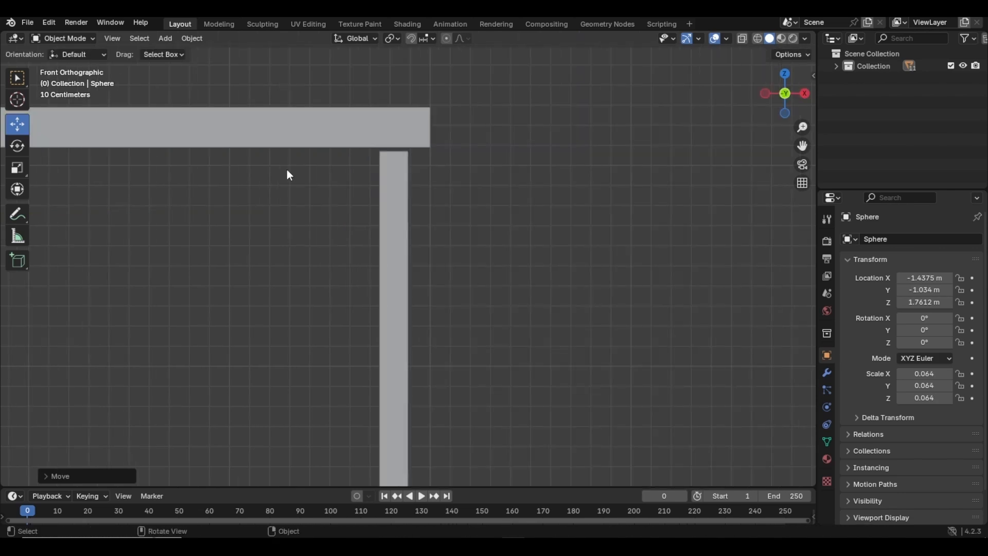
key("KP_Decimal")
scroll(286, 169, "down", 10)
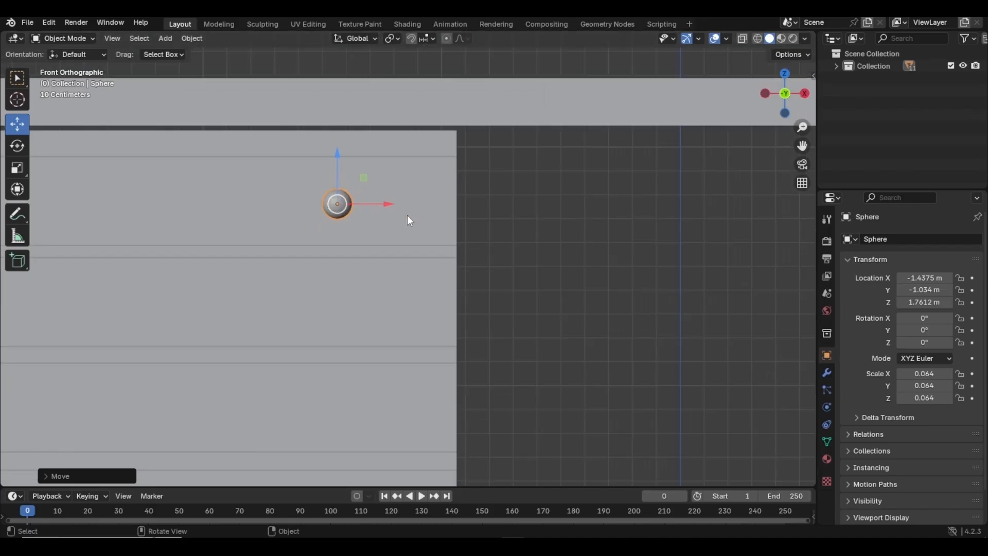
scroll(407, 215, "down", 3)
scroll(440, 233, "up", 1)
left_click_drag(468, 211, 379, 207)
scroll(354, 229, "down", 2)
scroll(390, 249, "up", 2)
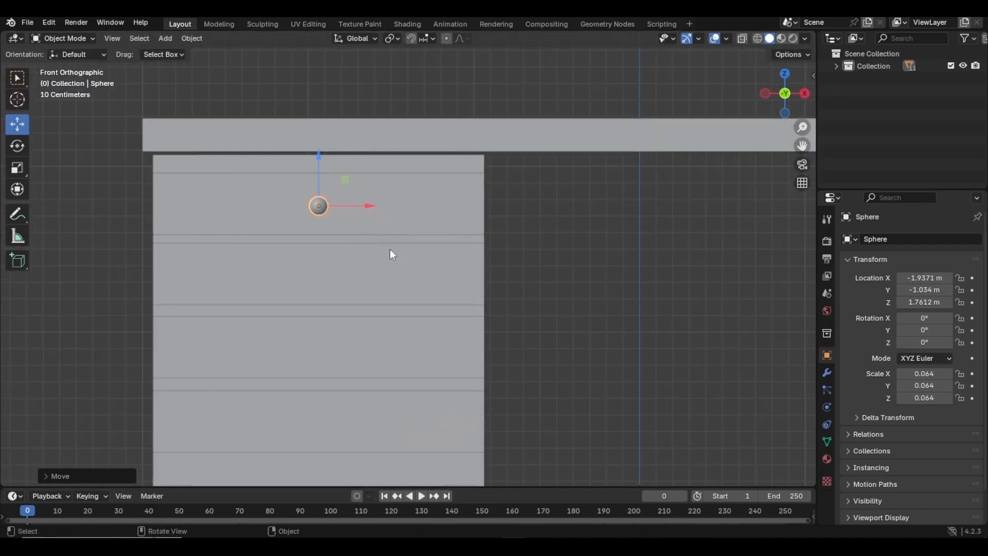
Step: Duplicate the knob twice, lowering the copies along Z onto the second and third drawers, with the lower one at about 0.93 m
middle_click_drag(390, 249, 384, 237, "shift")
key("shift+d")
right_click(384, 237)
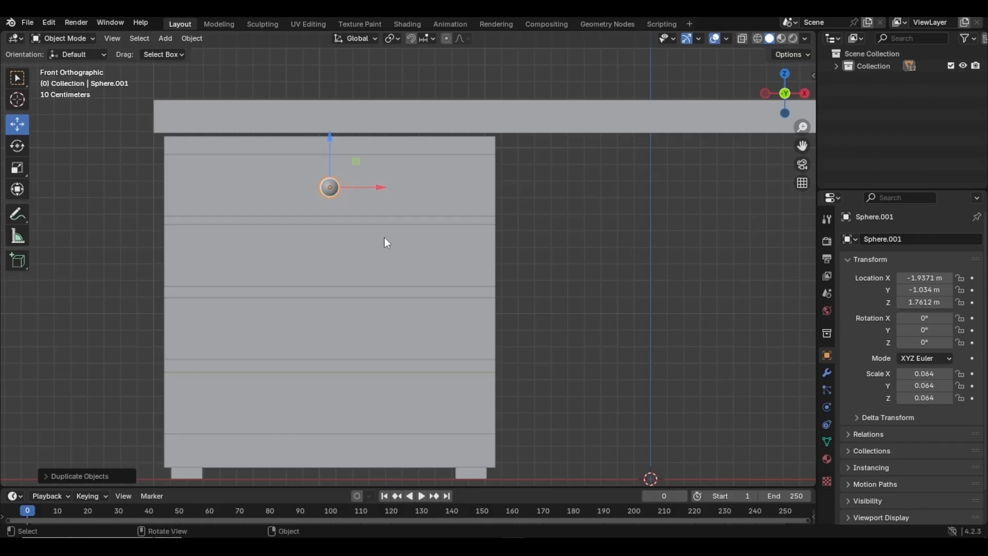
left_click_drag(329, 140, 416, 324)
key("shift+d")
right_click(339, 241)
middle_click_drag(416, 324, 418, 300, "shift")
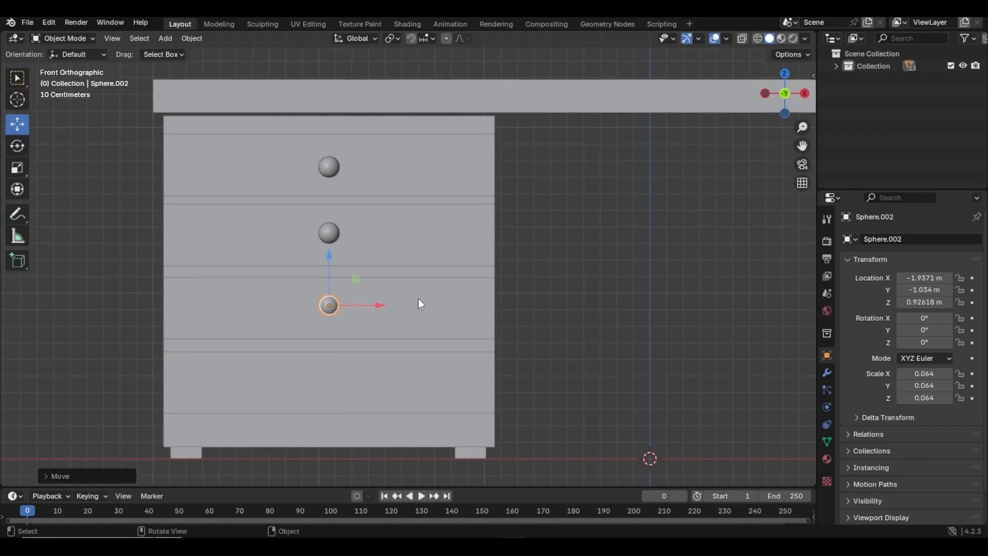
Step: Duplicate the third drawer's knob and lower the copy along Z to about 0.47 m, onto the bottom drawer
key("shift+d")
right_click(419, 303)
left_click_drag(330, 266, 540, 351)
scroll(480, 321, "down", 4)
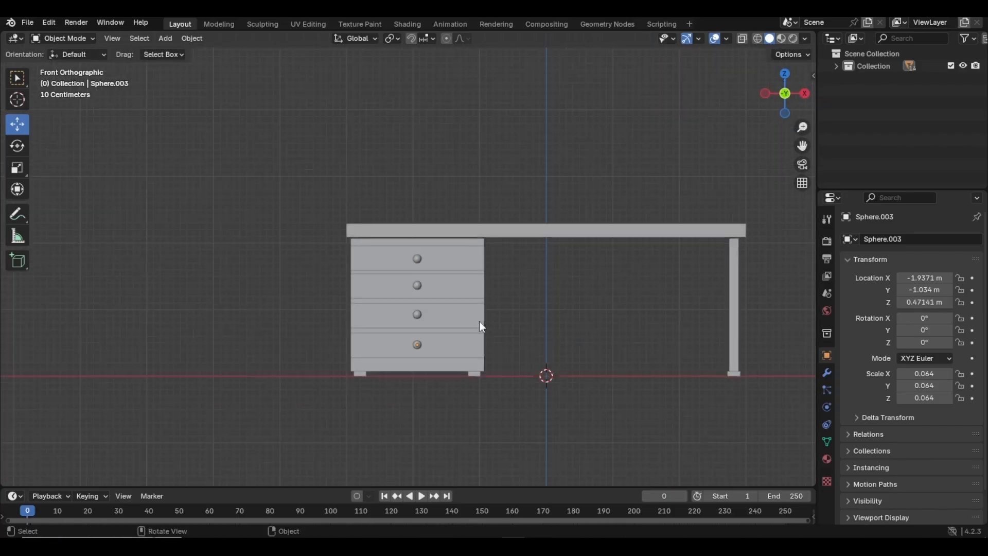
middle_click_drag(480, 321, 538, 340)
scroll(531, 343, "up", 2)
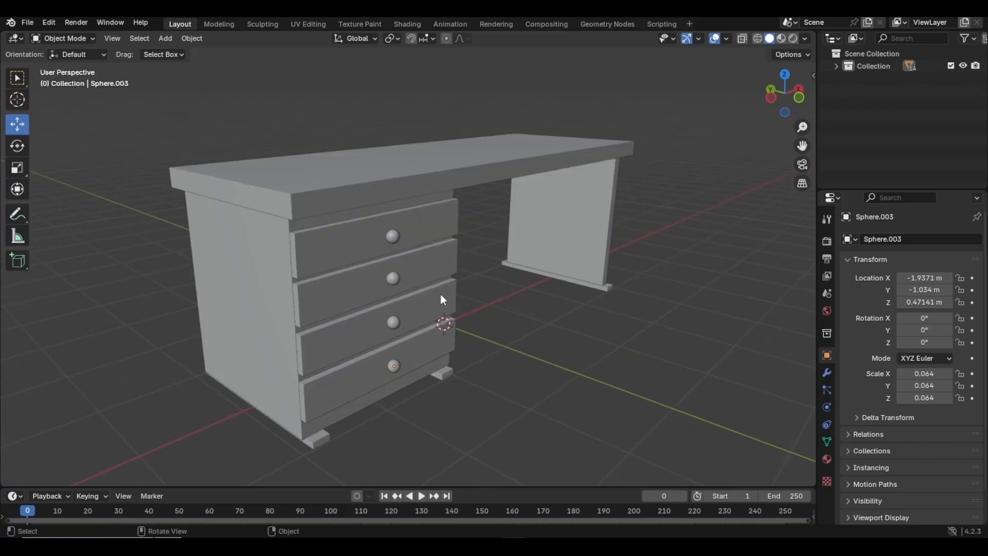
Step: Select the desk top, expand the collection's contents and enlarge the Outliner to list every object
scroll(441, 296, "down", 2)
middle_click_drag(584, 293, 548, 344, "shift")
scroll(567, 297, "up", 1)
scroll(567, 297, "down", 1)
left_click(502, 205)
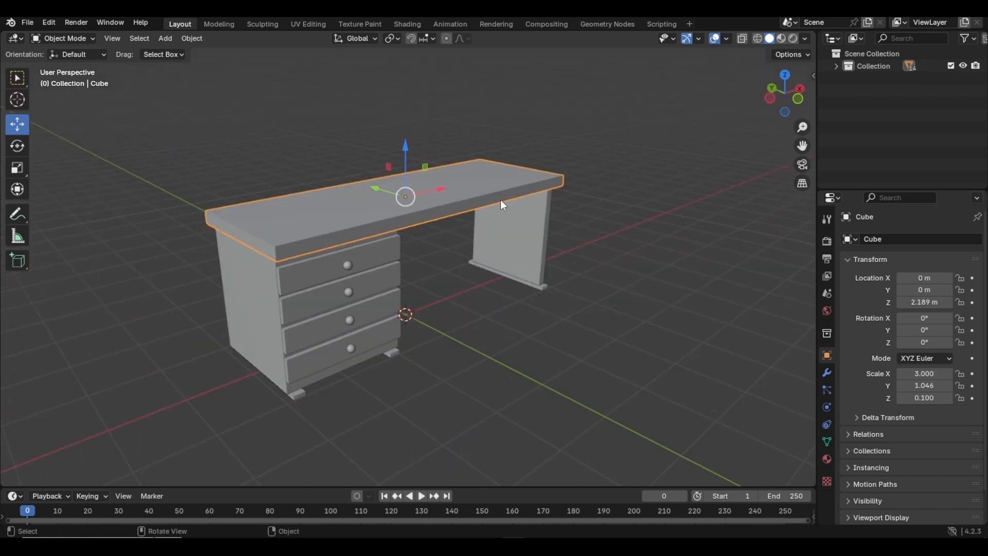
left_click(835, 67)
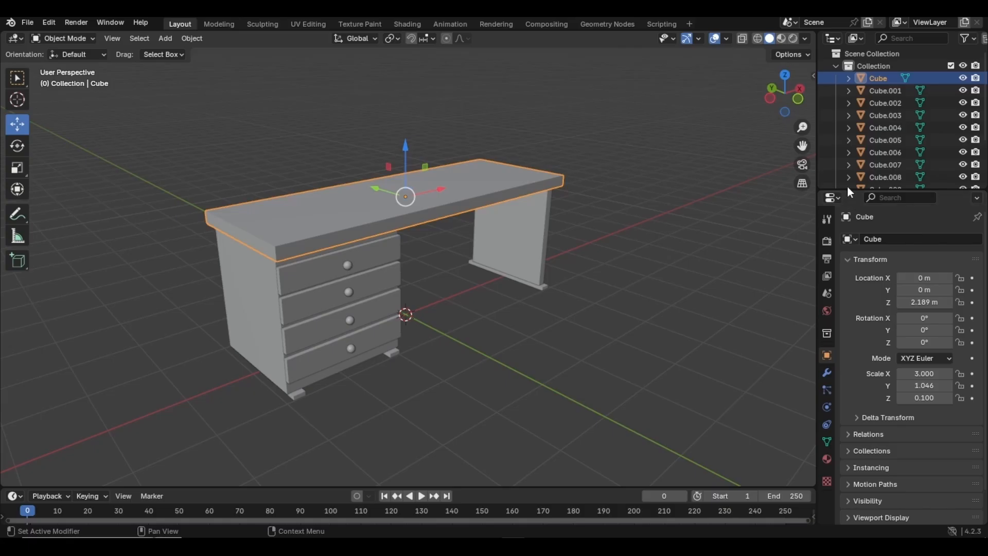
left_click_drag(850, 191, 854, 381)
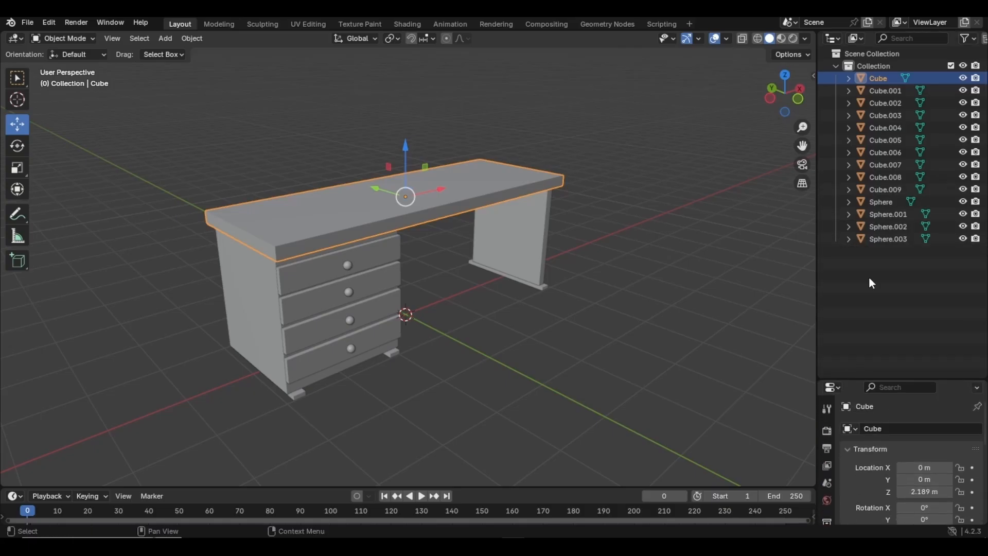
Step: Select the collection's objects one by one from Cube.001 to Sphere.003 to check which desk part each one is
left_click(894, 92)
left_click(884, 103)
left_click(887, 116)
left_click(888, 128)
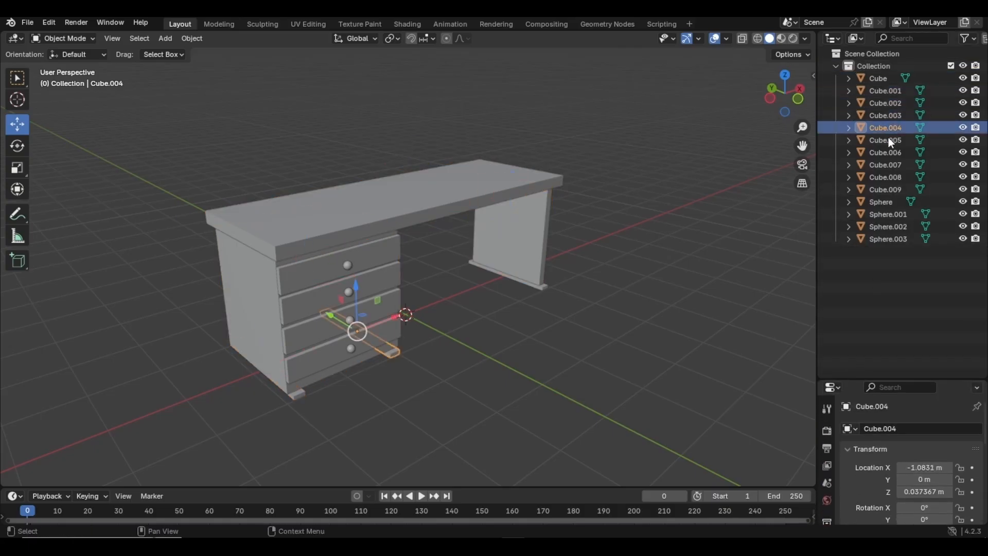
left_click(888, 140)
left_click(887, 152)
left_click(882, 164)
left_click(883, 177)
left_click(884, 189)
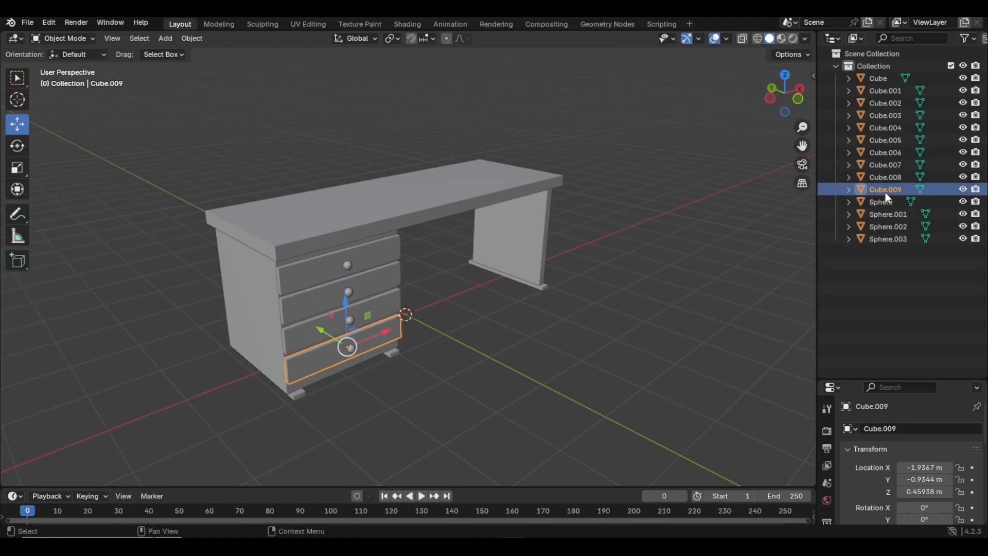
left_click(885, 201)
left_click(885, 214)
left_click(885, 227)
left_click(886, 239)
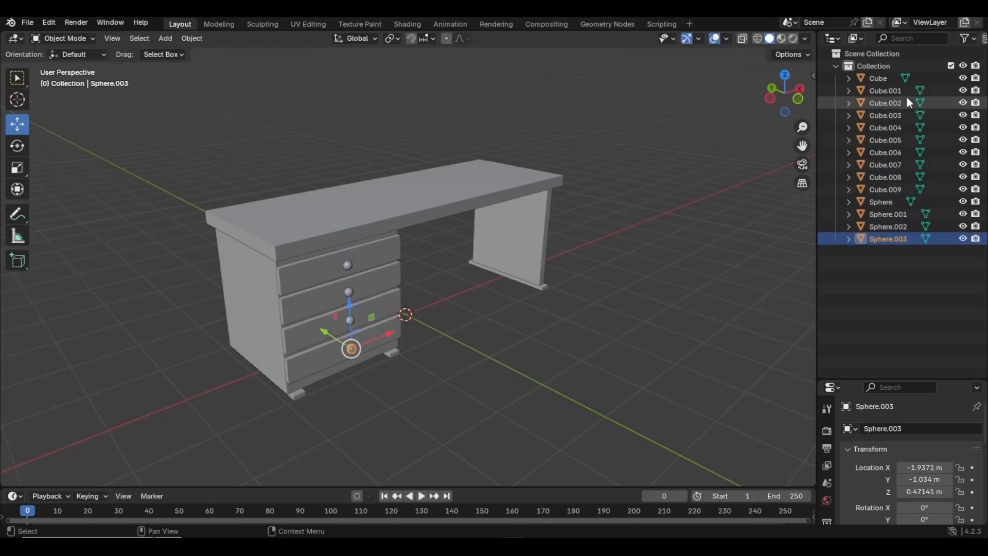
Step: Rename the collection as "mesh"
double_click(875, 69)
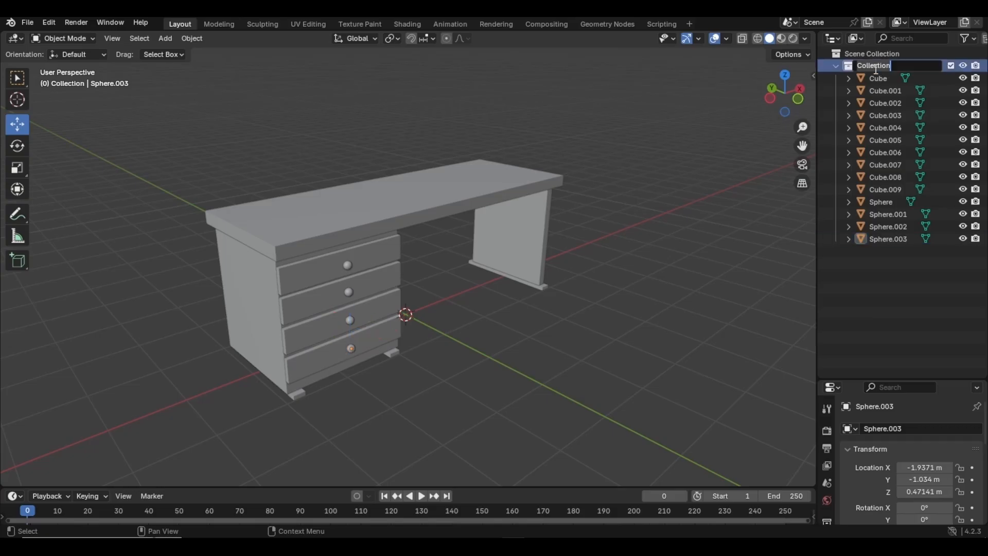
type("mesh")
key("Return")
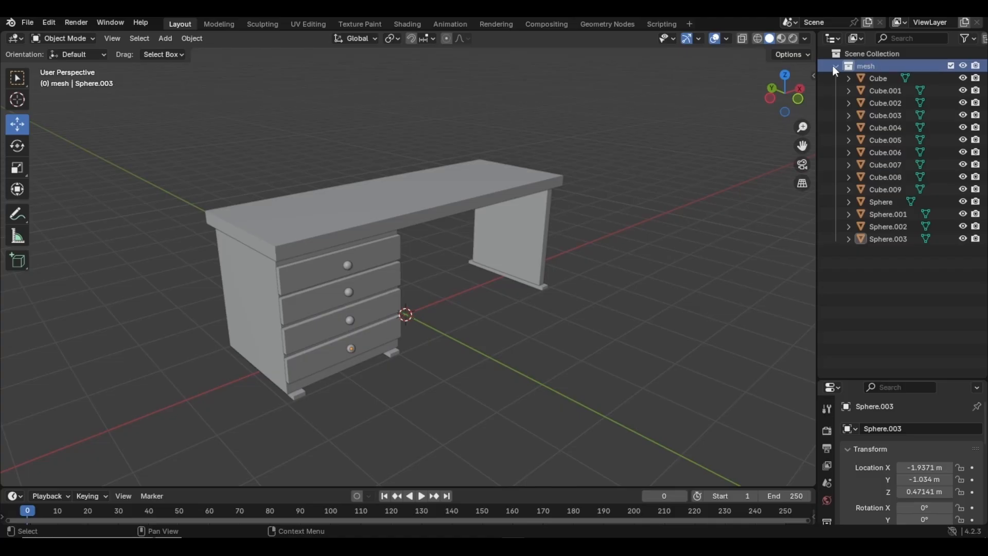
Step: Examine how the desk top, side panel, cabinet, foot strips and knobs are listed in the mesh collection
left_click(833, 66)
left_click(834, 65)
left_click(876, 78)
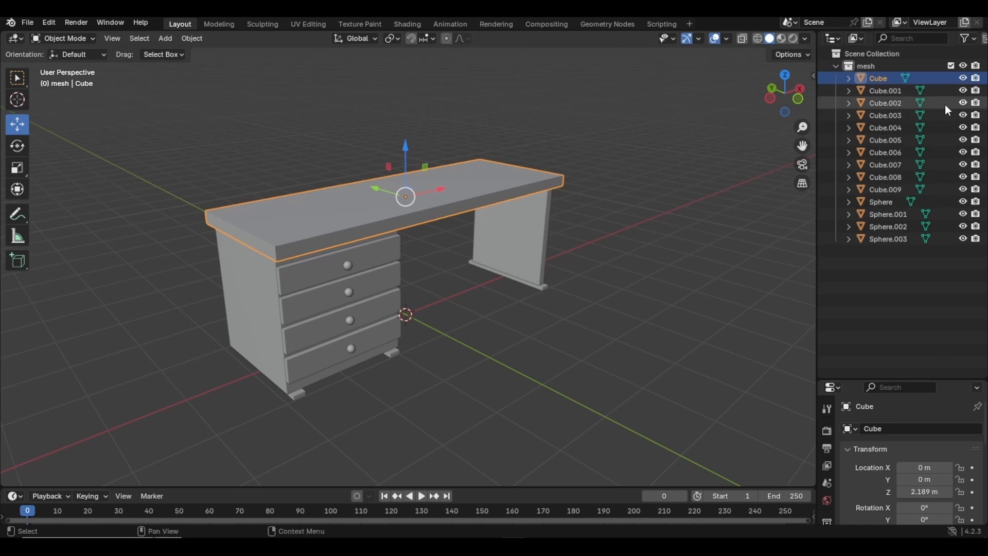
left_click(531, 216)
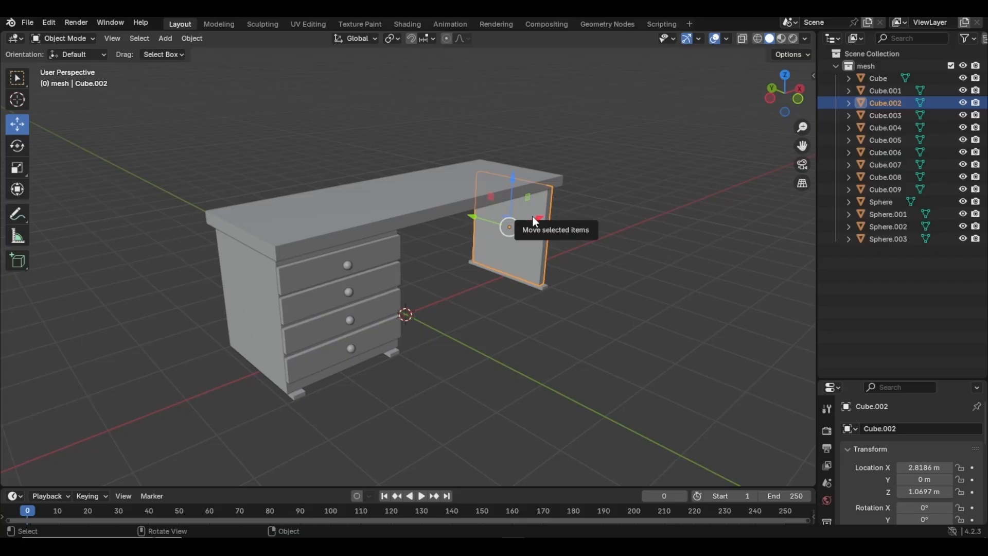
left_click(250, 306)
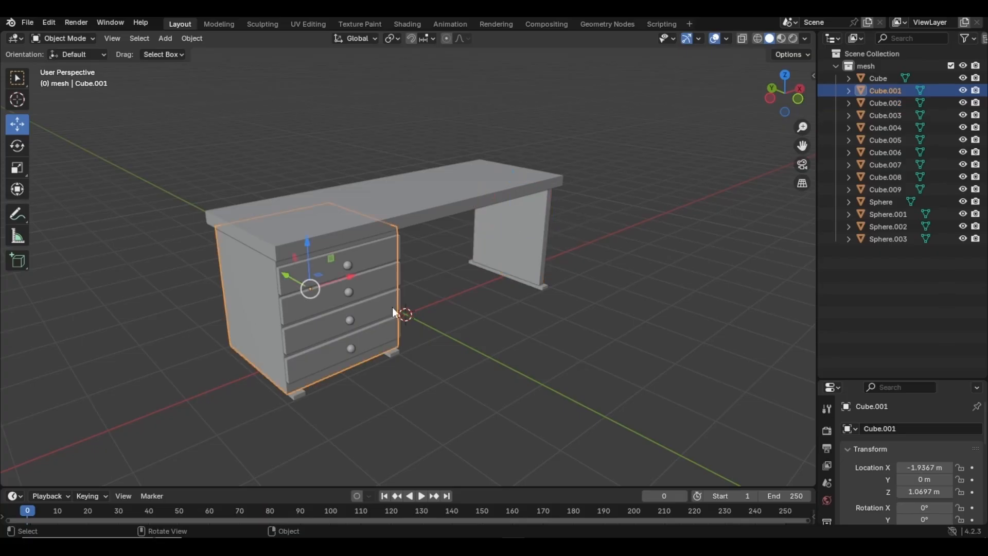
left_click(300, 391)
left_click(398, 355)
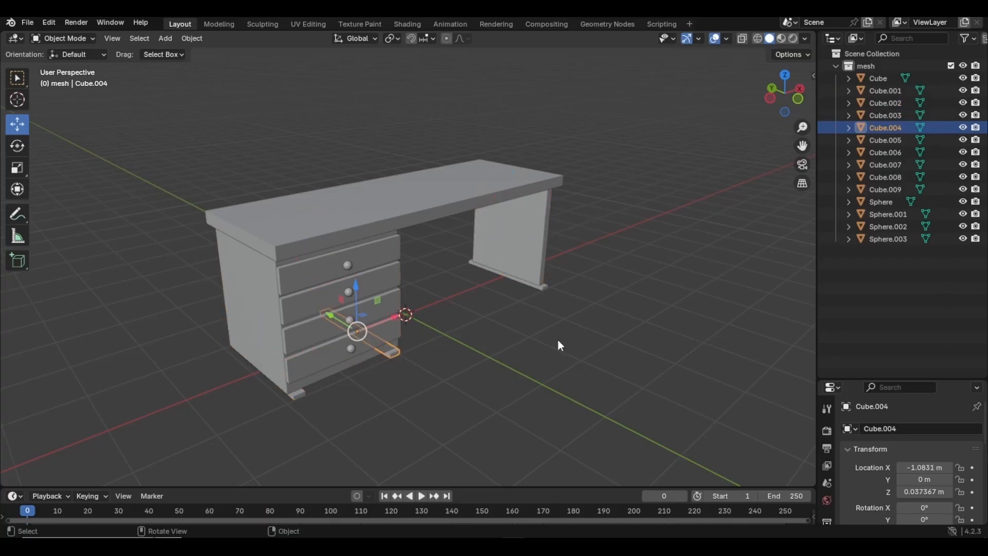
left_click(887, 229)
left_click(887, 213)
left_click(886, 202)
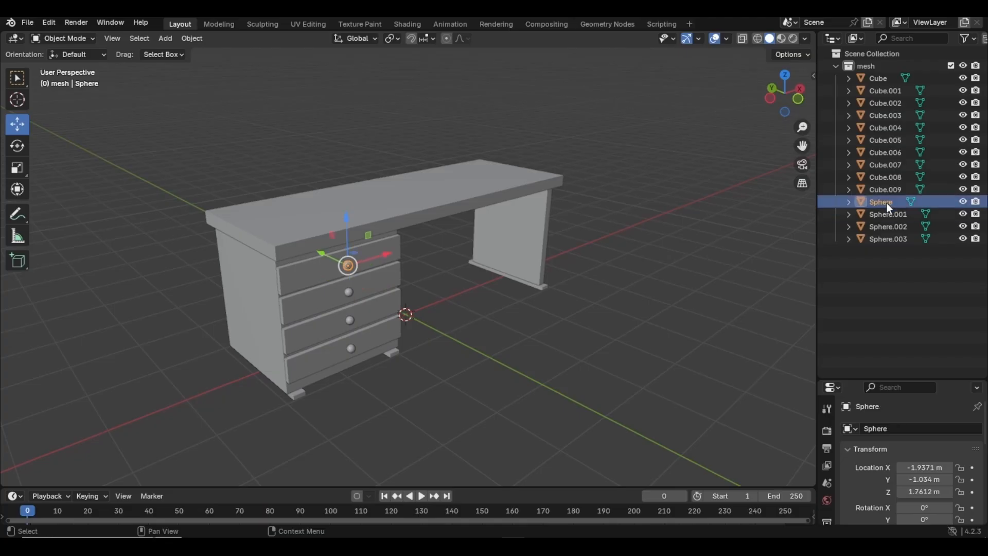
Step: Collapse the mesh collection and add a new collection beside it in the scene
left_click(835, 66)
left_click(878, 163)
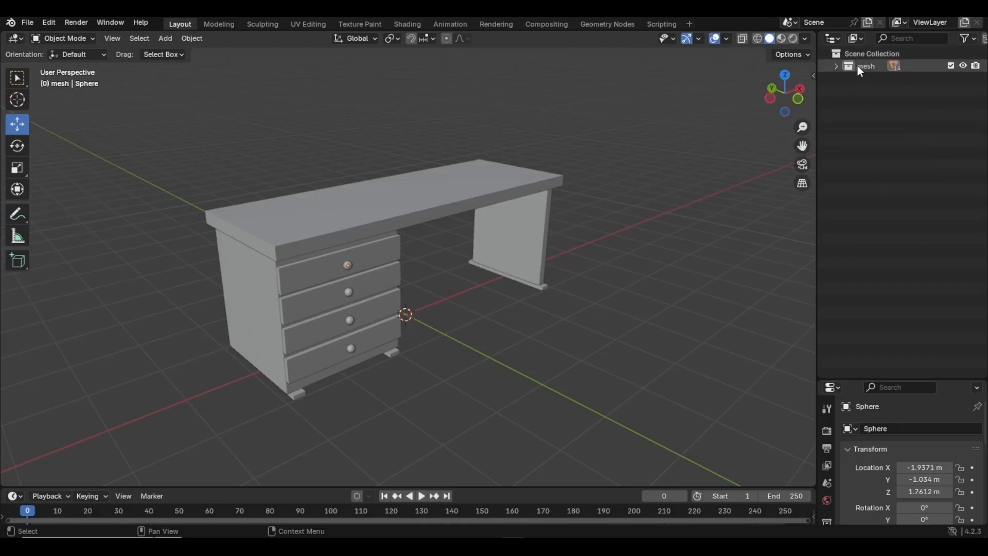
right_click(913, 156)
left_click(878, 151)
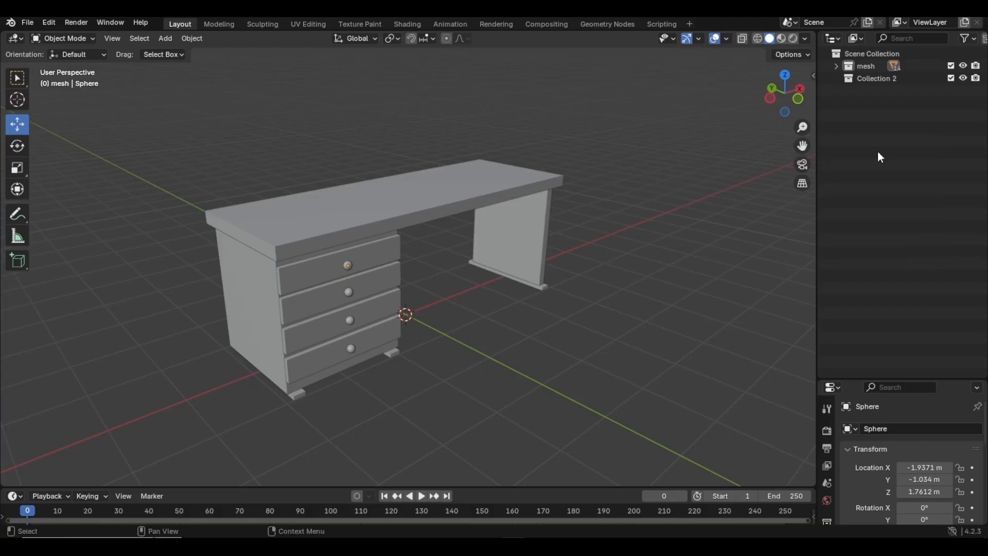
Step: Rename the new collection as "camera"
double_click(869, 79)
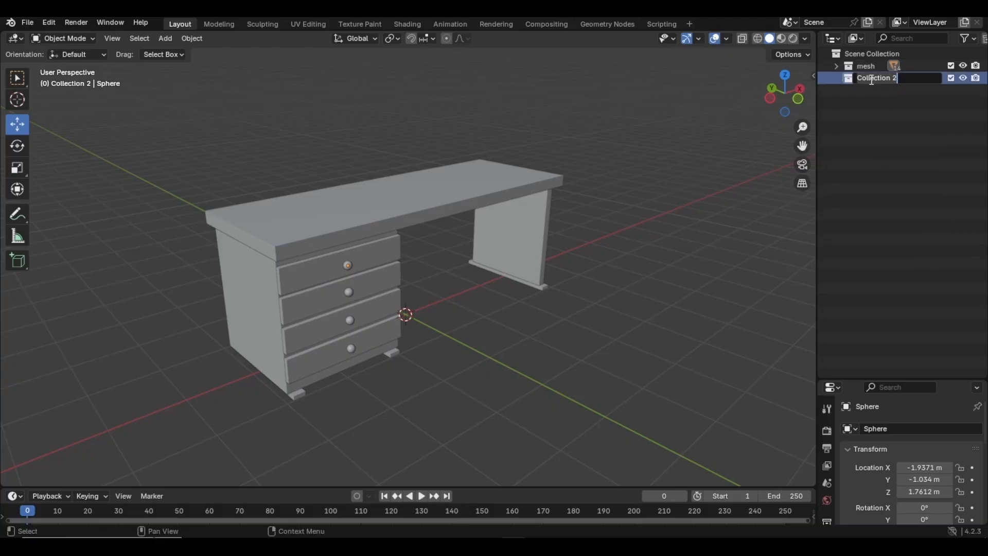
key("Home")
key("ctrl+a")
type("camera")
key("Return")
right_click(906, 147)
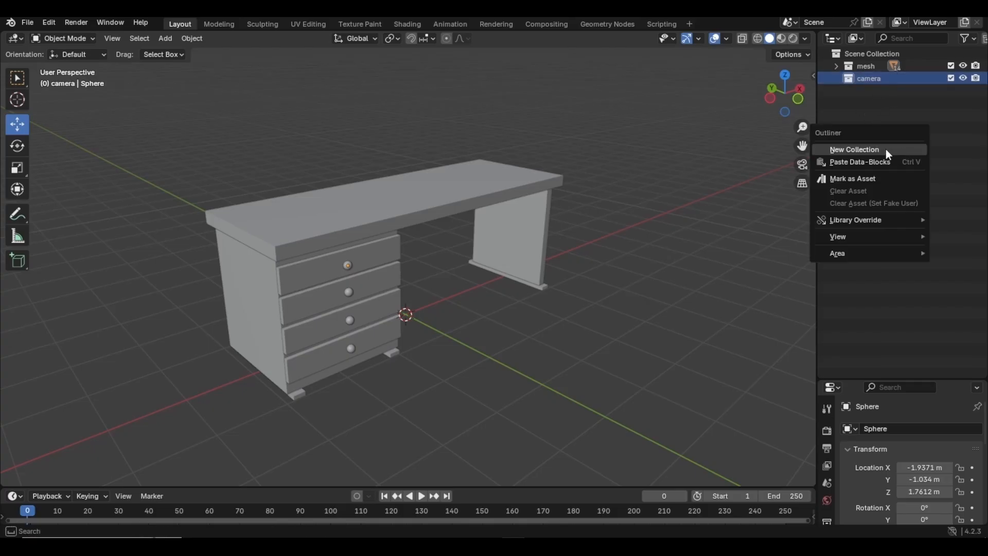
left_click(874, 150)
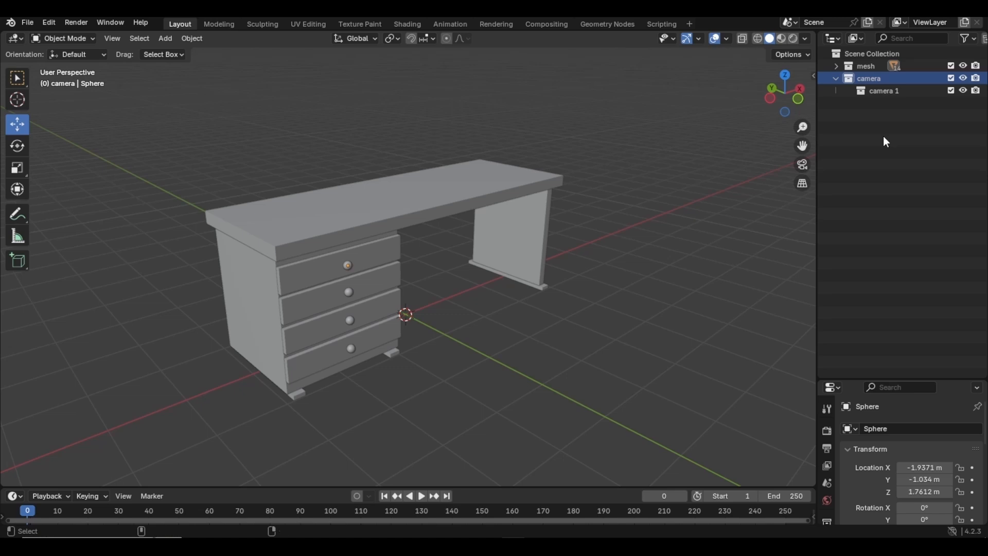
key("ctrl+z")
Step: Add a third collection directly under the Scene Collection and name it "Light"
right_click(891, 174)
left_click(868, 174)
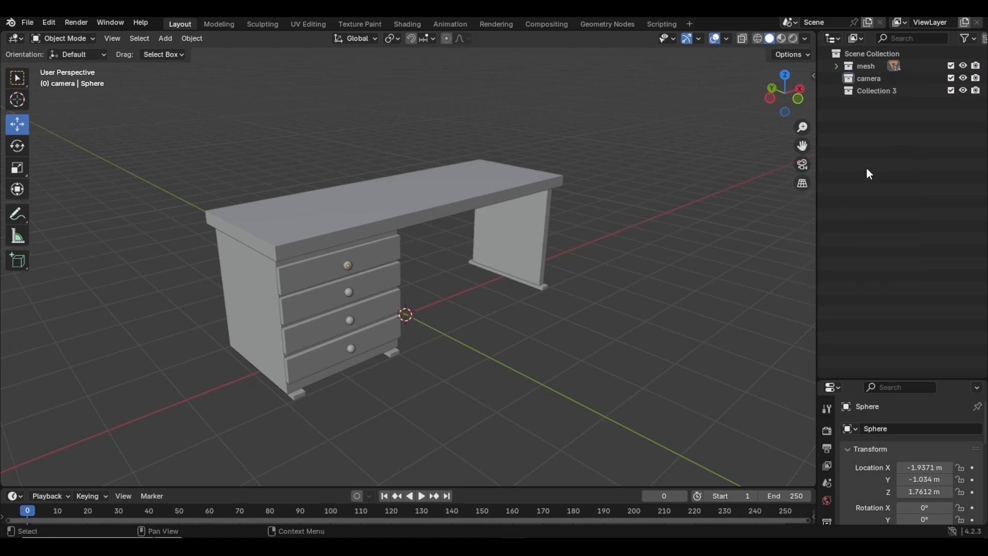
double_click(878, 92)
type("Light")
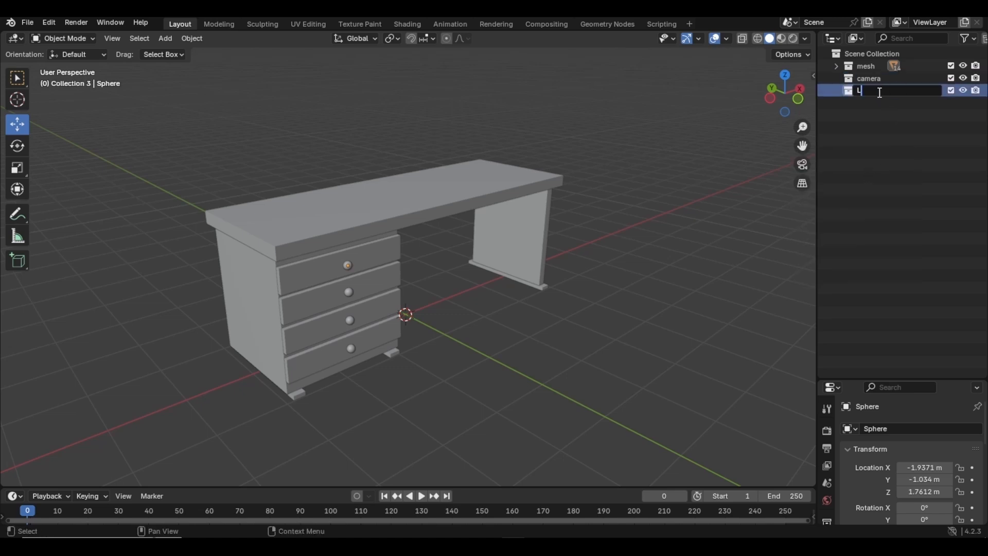
Step: Select all objects of the mesh collection to check its contents, and finish by selecting only the second drawer front
left_click(869, 69)
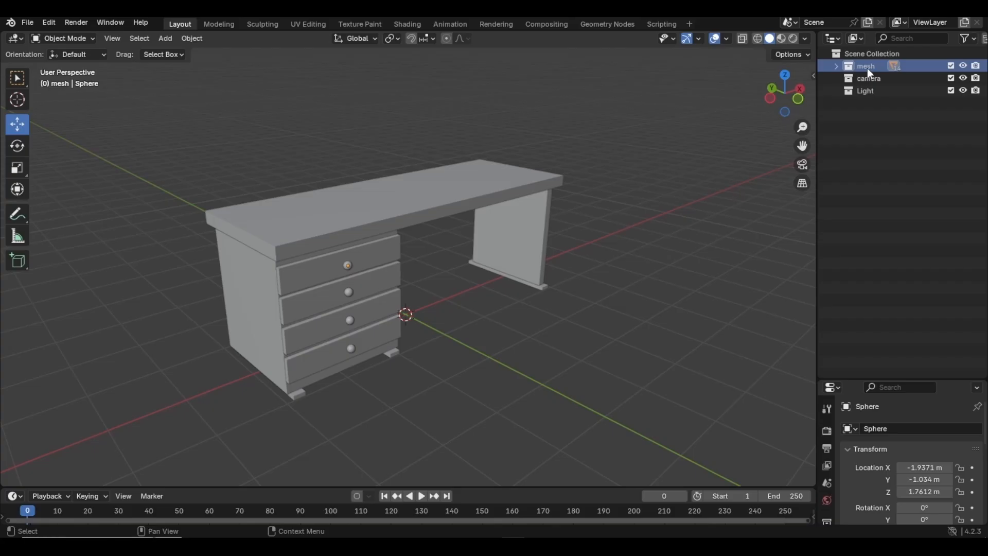
right_click(867, 68)
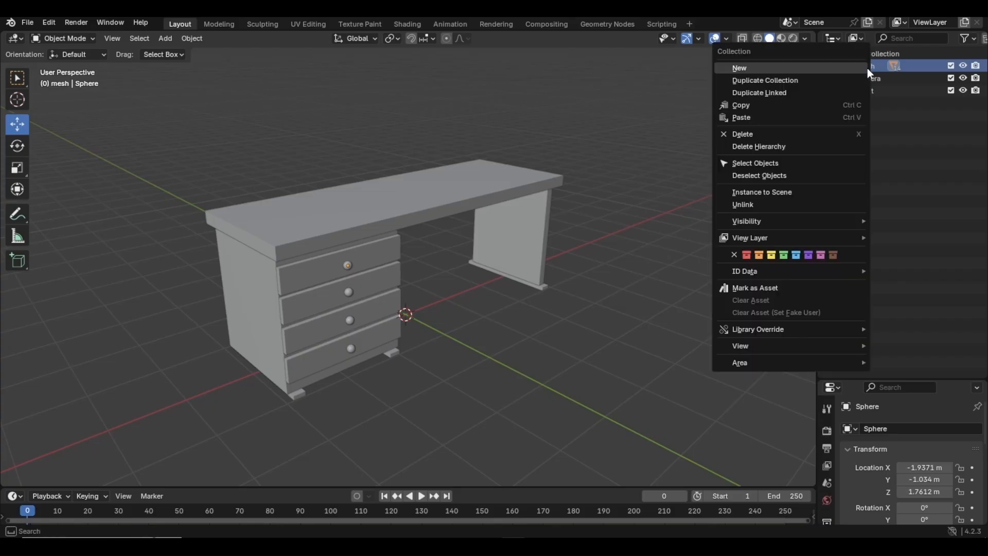
left_click(751, 164)
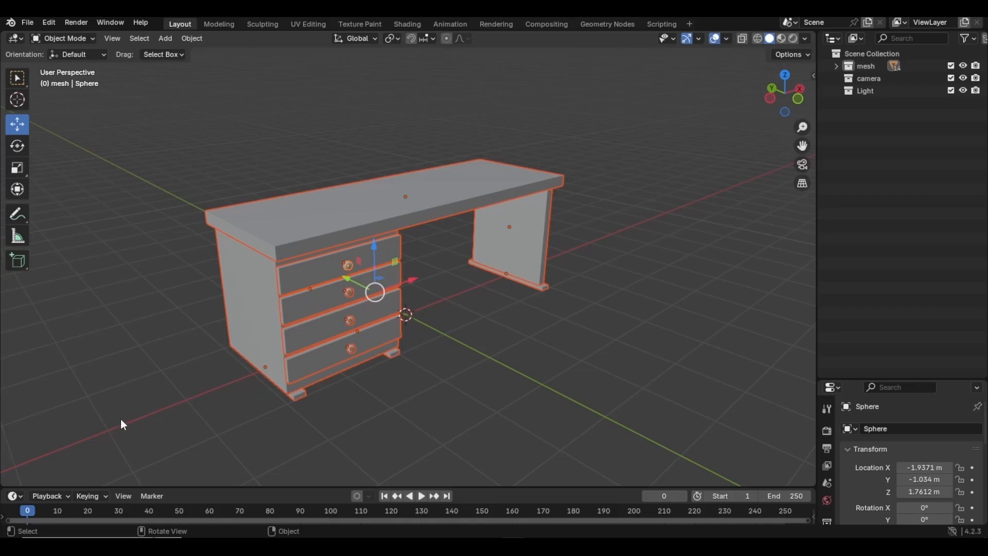
left_click(324, 306)
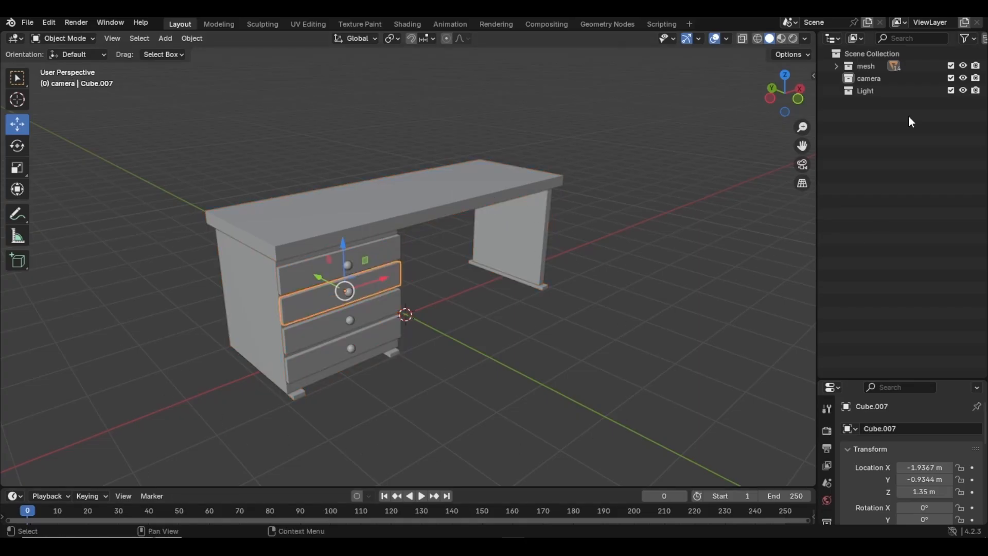
Step: Add a test cube to the camera collection and delete it again
left_click(869, 79)
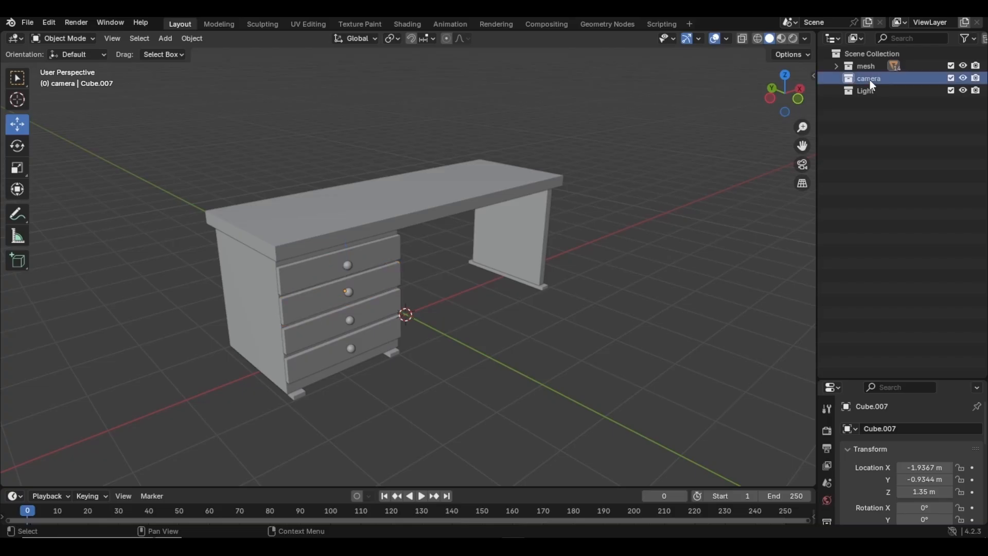
key("shift+a")
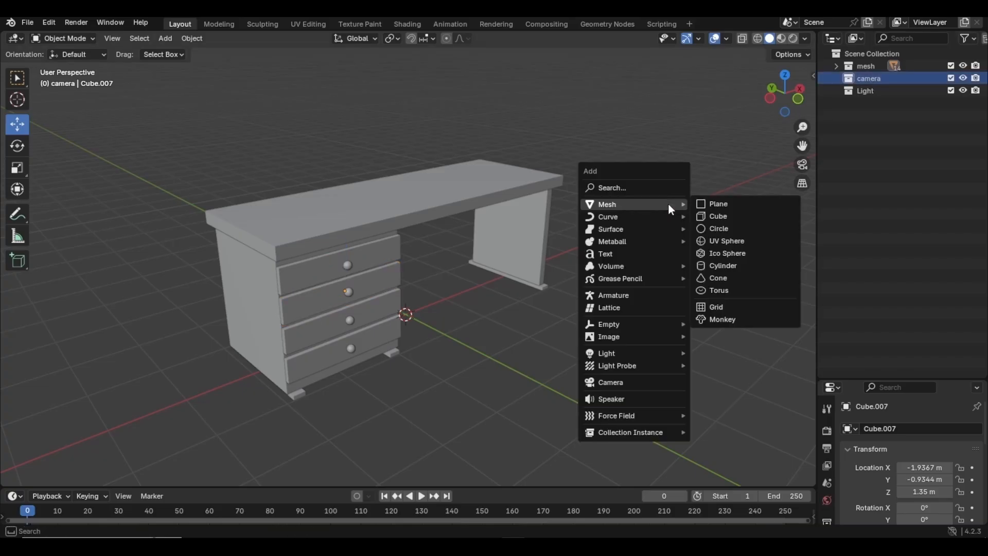
mouse_move(619, 204)
left_click(727, 217)
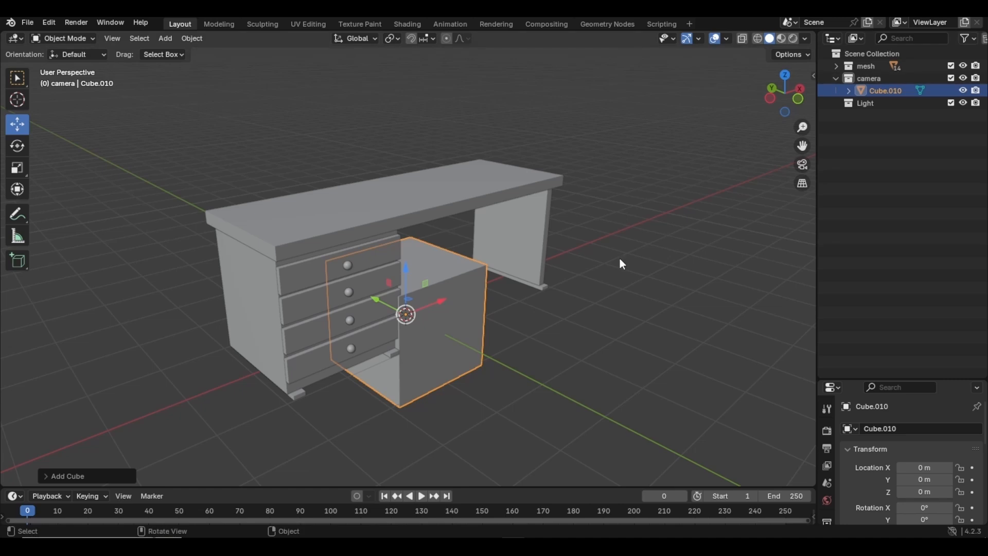
key("Delete")
Step: Make the camera collection active and add a camera object to it
left_click(871, 80)
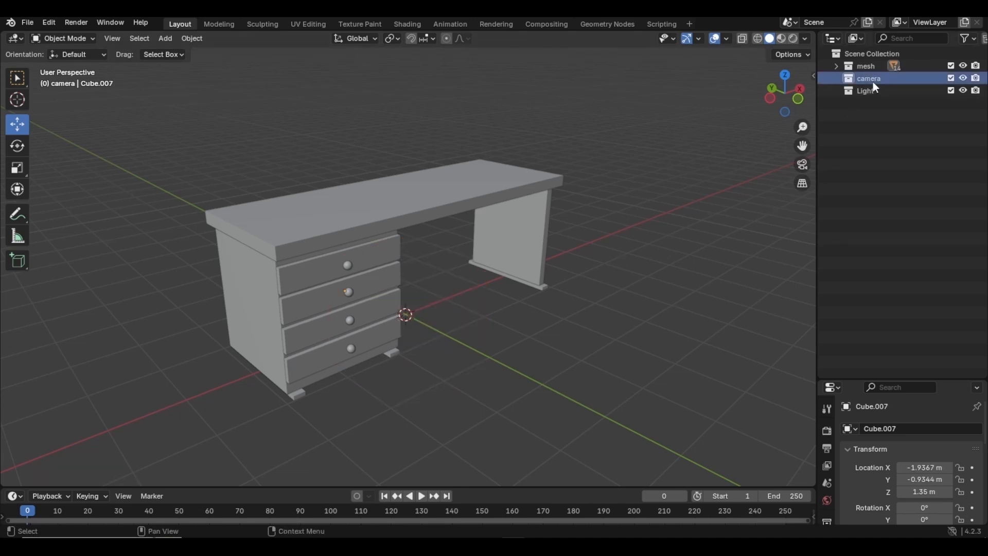
left_click(868, 96)
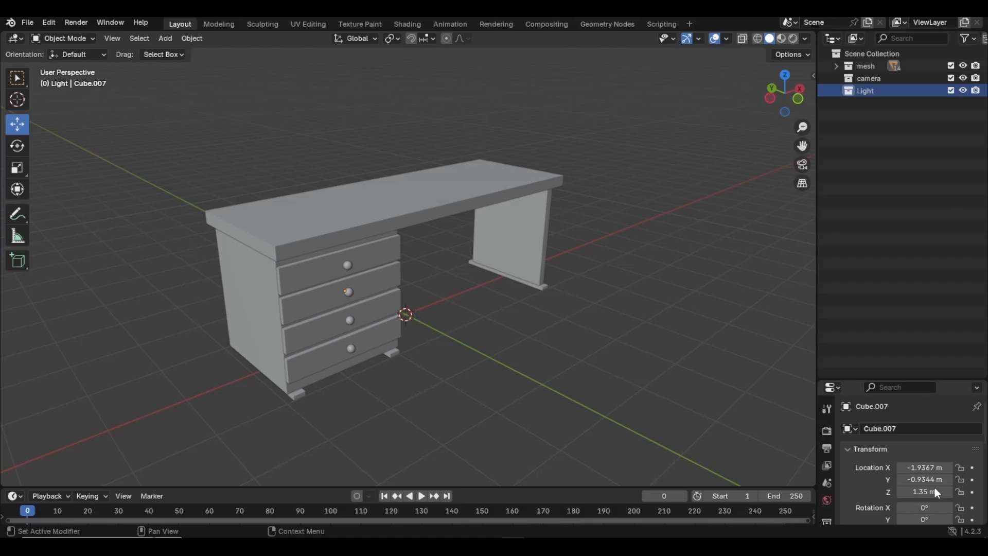
left_click(870, 80)
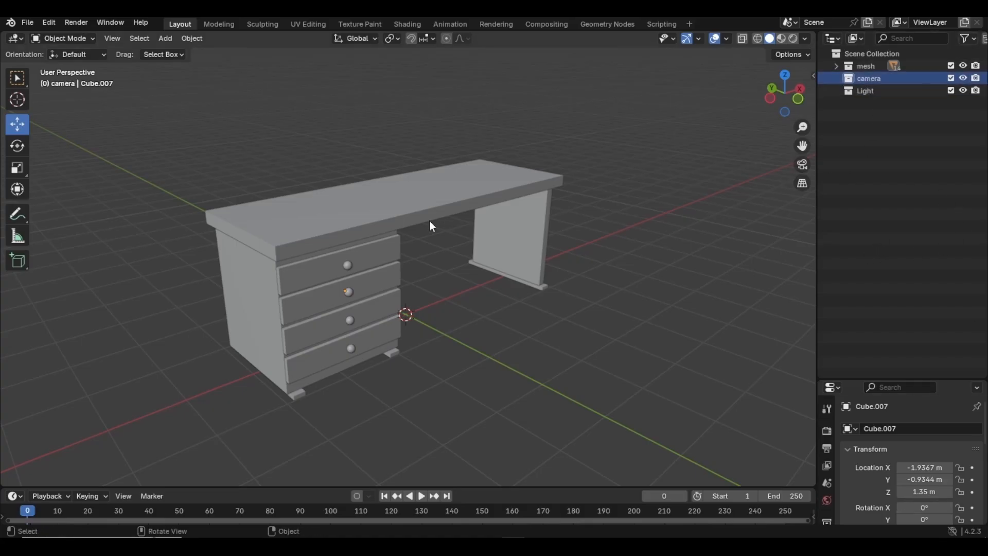
key("shift+a")
mouse_move(431, 226)
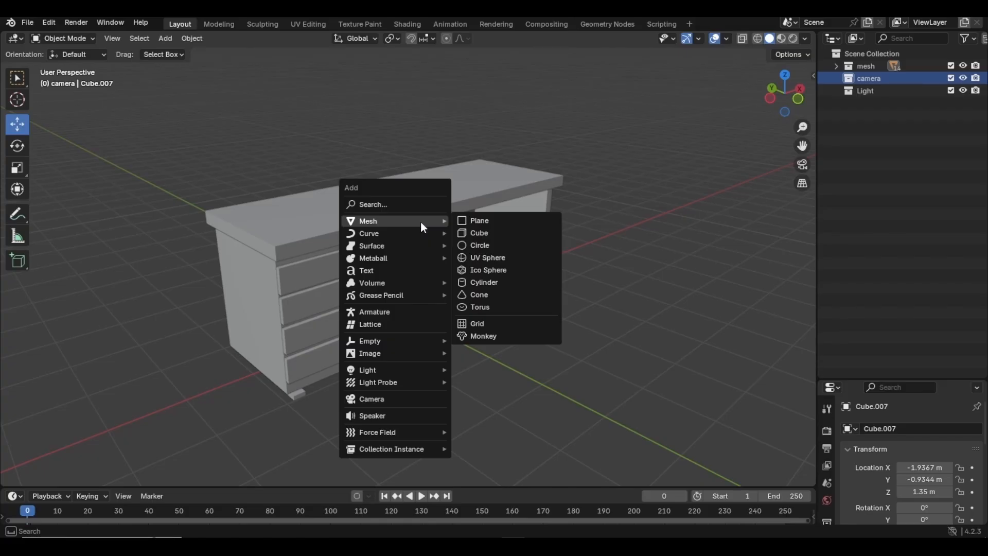
left_click(373, 399)
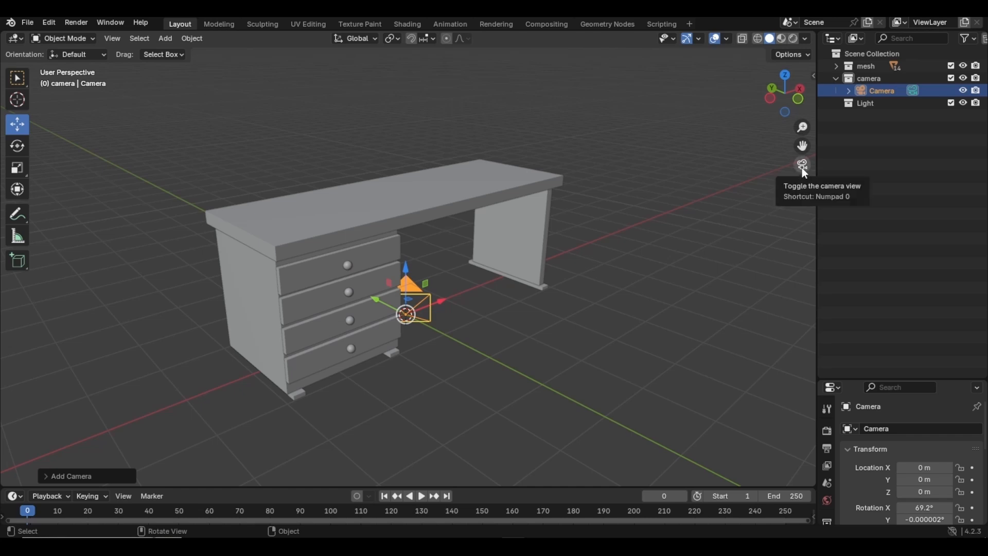
Step: Look through the camera and lock it to the view with the Camera to View option
key("KP_0")
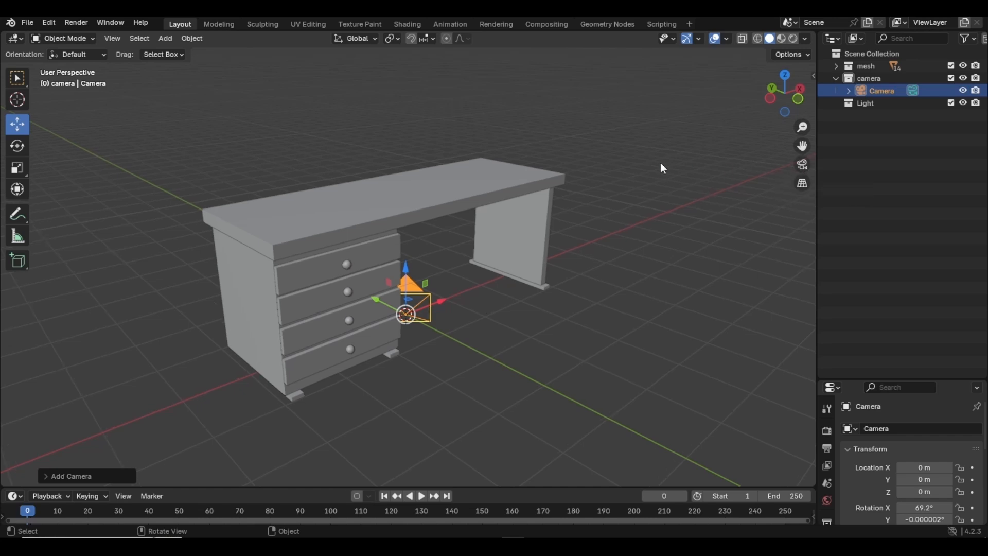
key("KP_0")
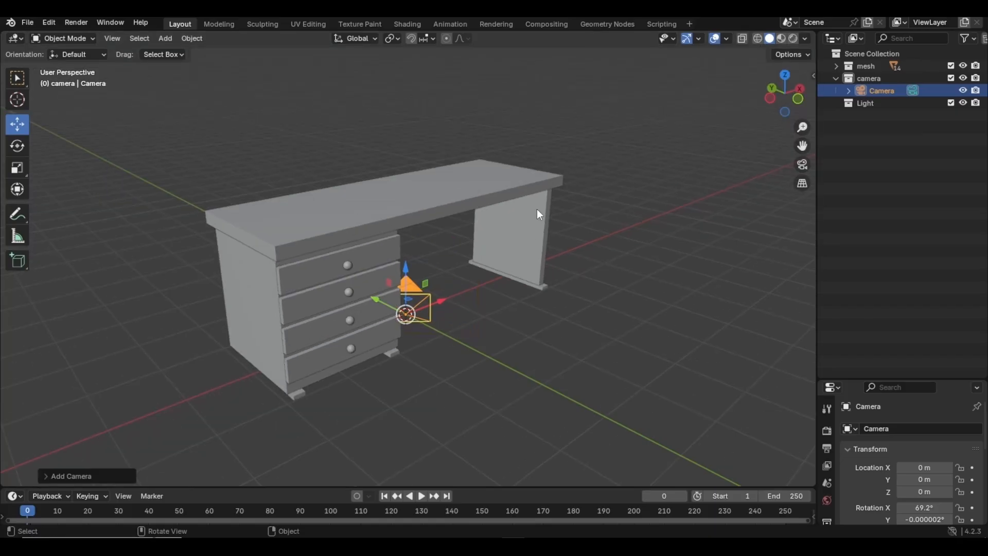
key("KP_0")
scroll(466, 224, "down", 2)
scroll(465, 223, "up", 3)
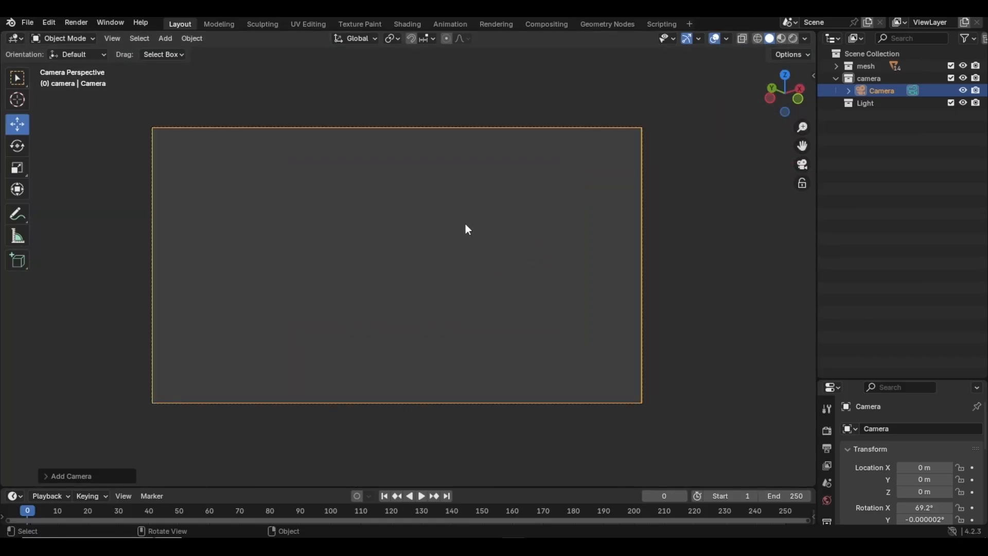
key("n")
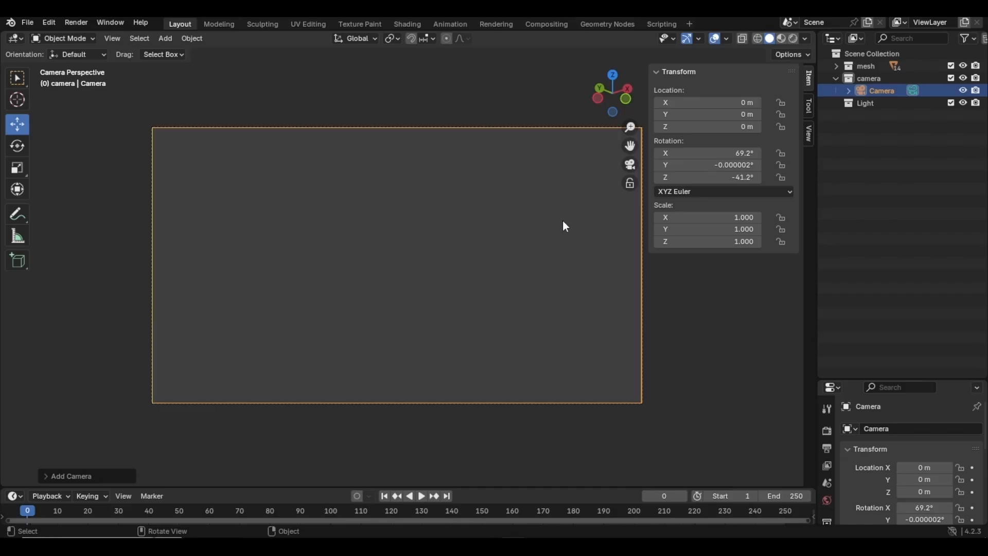
left_click(808, 135)
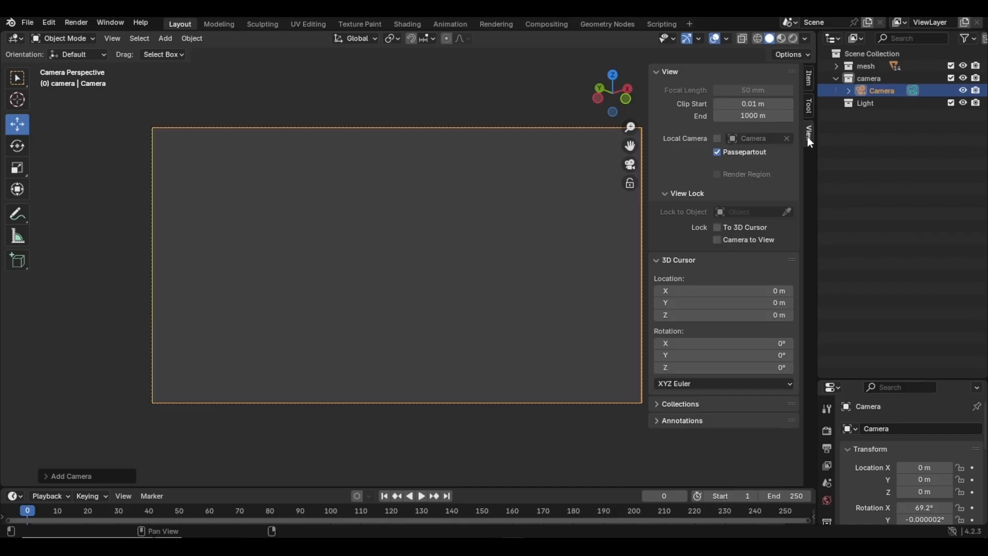
left_click(718, 242)
Step: Move the locked camera back until it frames the whole desk, at about X -8.48, Y -9.63, Z 5.9 m
scroll(445, 275, "down", 3)
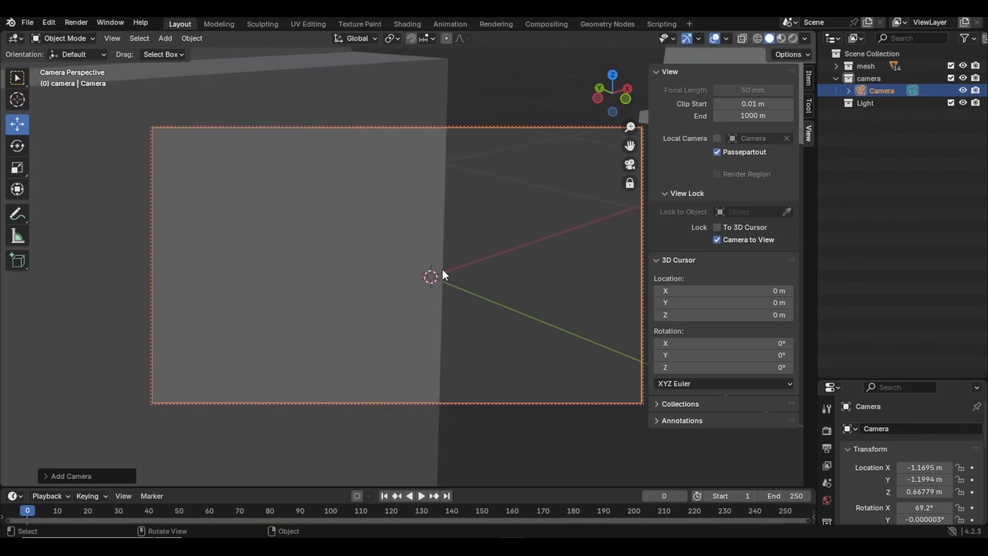
scroll(445, 275, "down", 10)
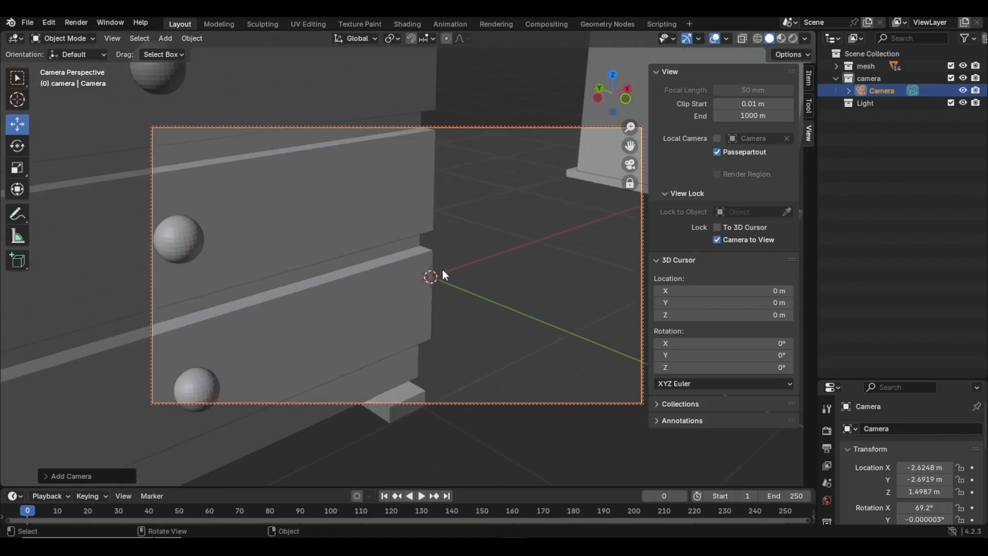
scroll(443, 271, "down", 2)
middle_click_drag(436, 269, 420, 307, "shift")
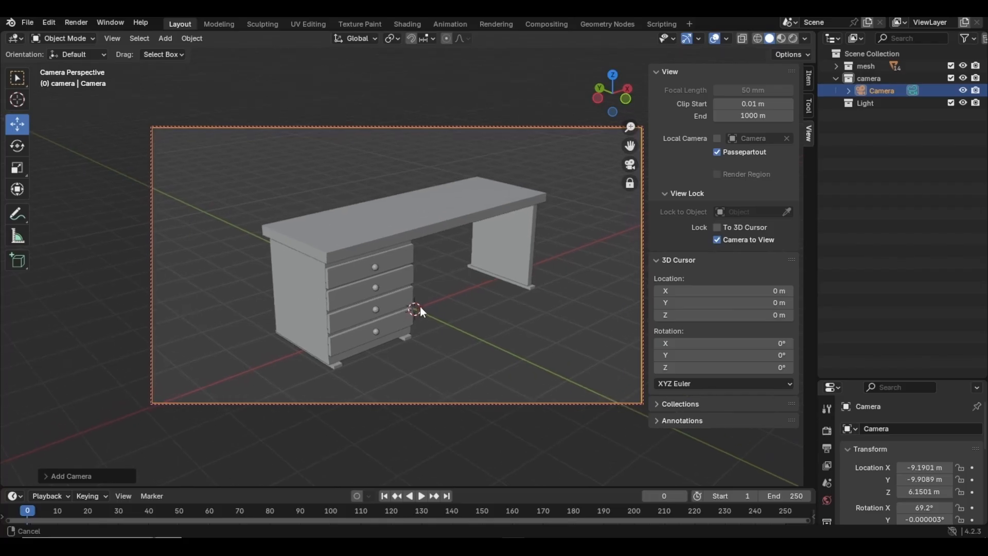
scroll(478, 302, "up", 3)
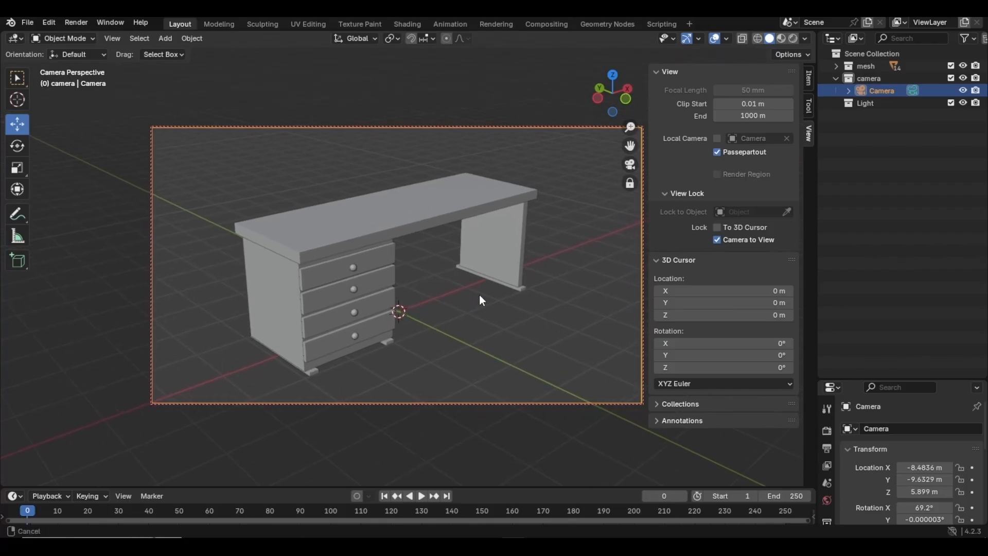
Step: Unlock the camera from the view, deselect it and hide the view settings
left_click(726, 242)
left_click(582, 281)
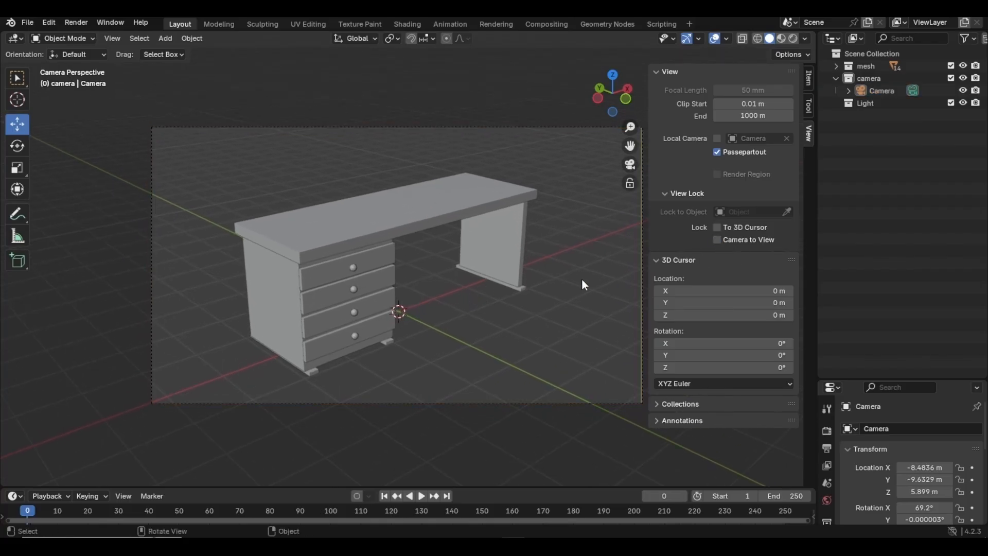
key("n")
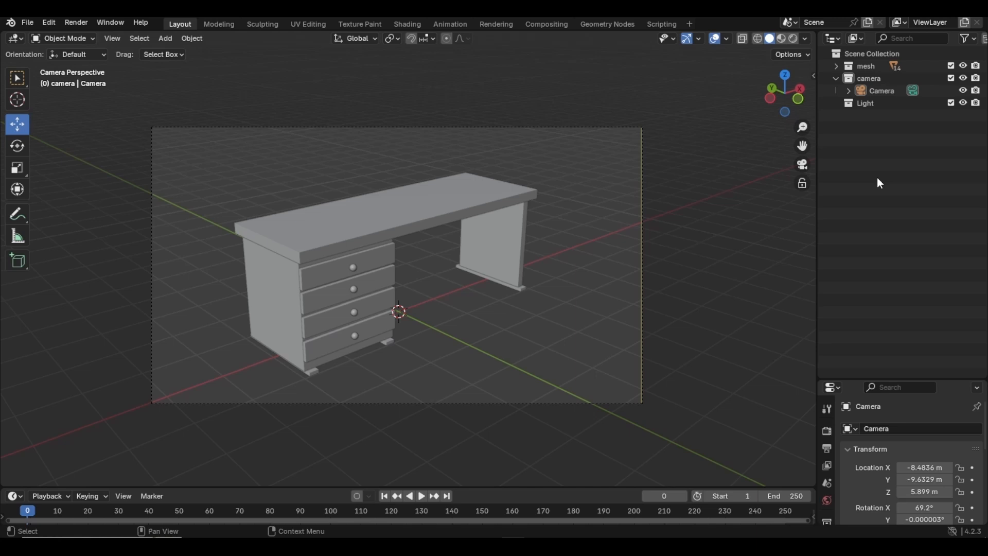
Step: Switch between the camera view and the user perspective to check the framing, ending in the user perspective
left_click(802, 165)
left_click(802, 165)
left_click(803, 165)
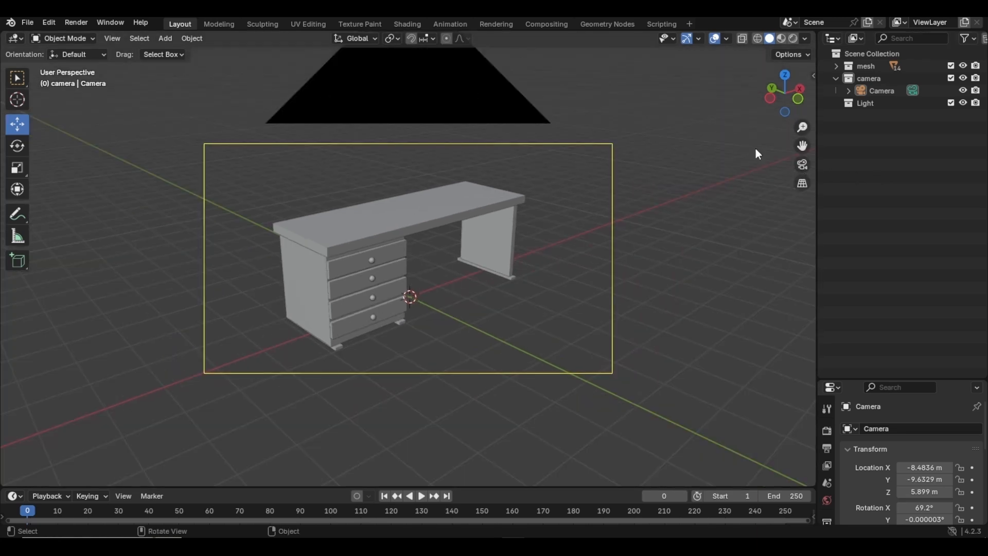
left_click(803, 165)
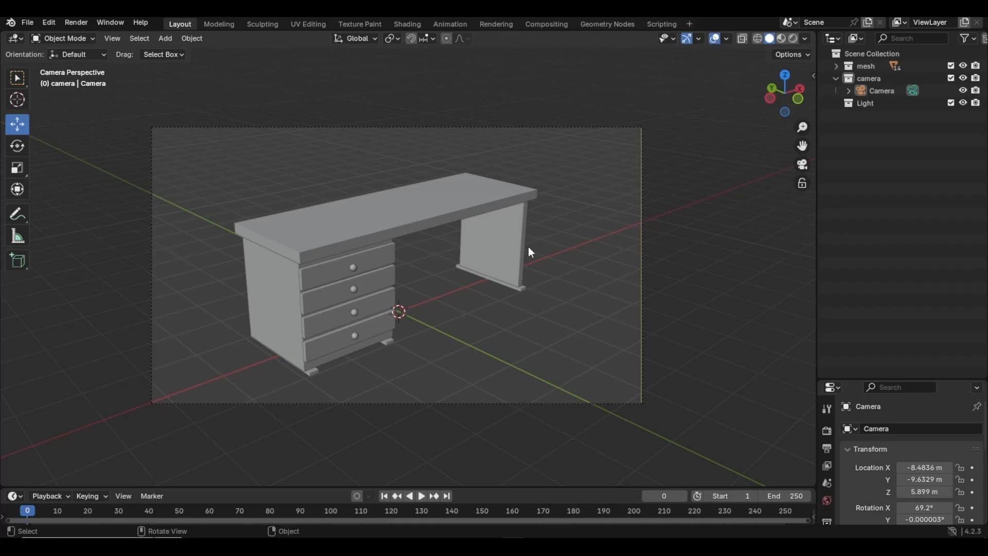
left_click(803, 165)
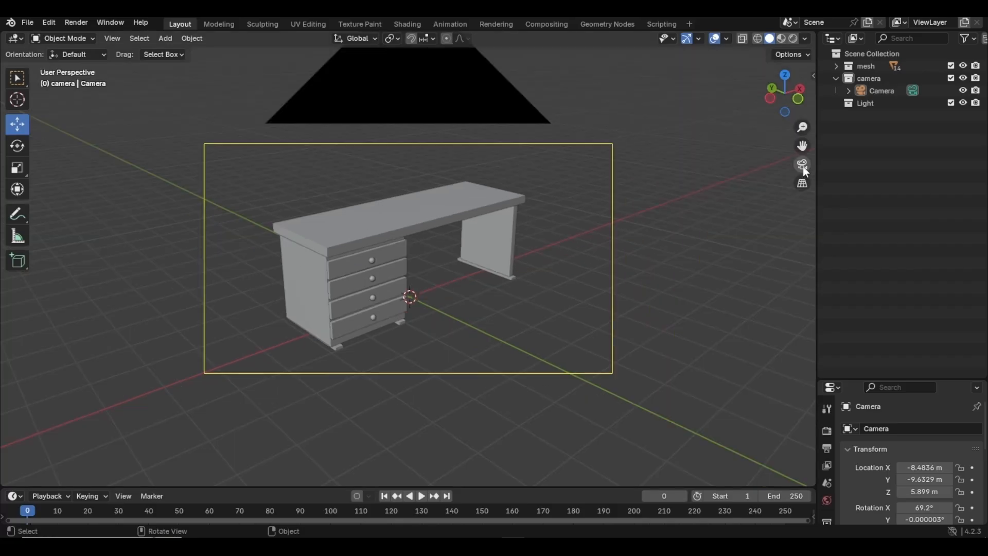
Step: Collapse the camera collection and add an area light inside the Light collection
left_click(869, 79)
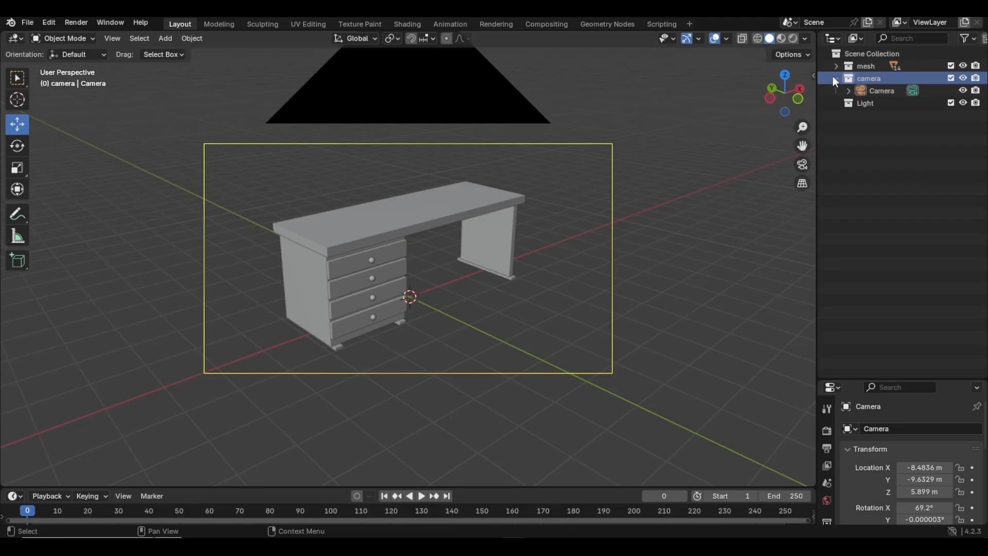
left_click(833, 77)
left_click(868, 93)
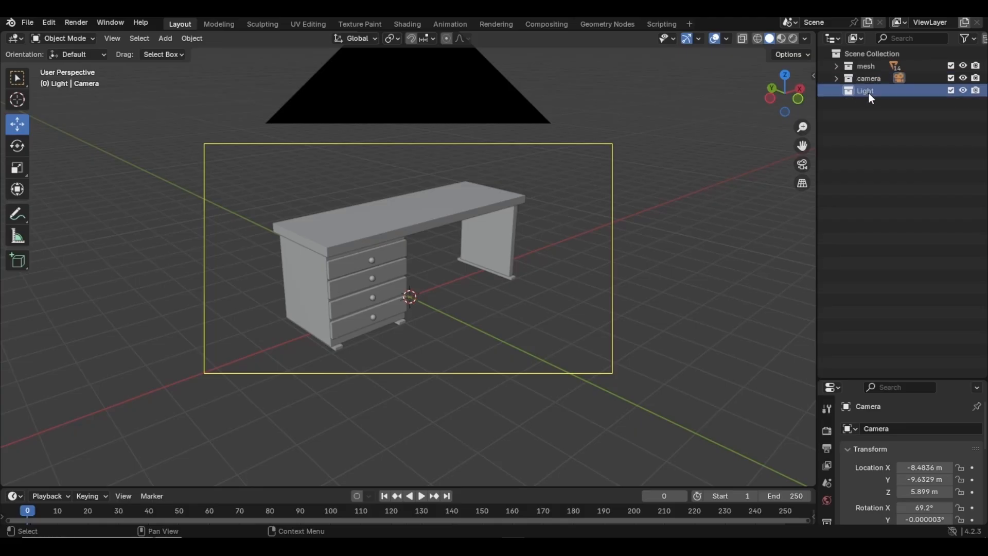
key("shift+a")
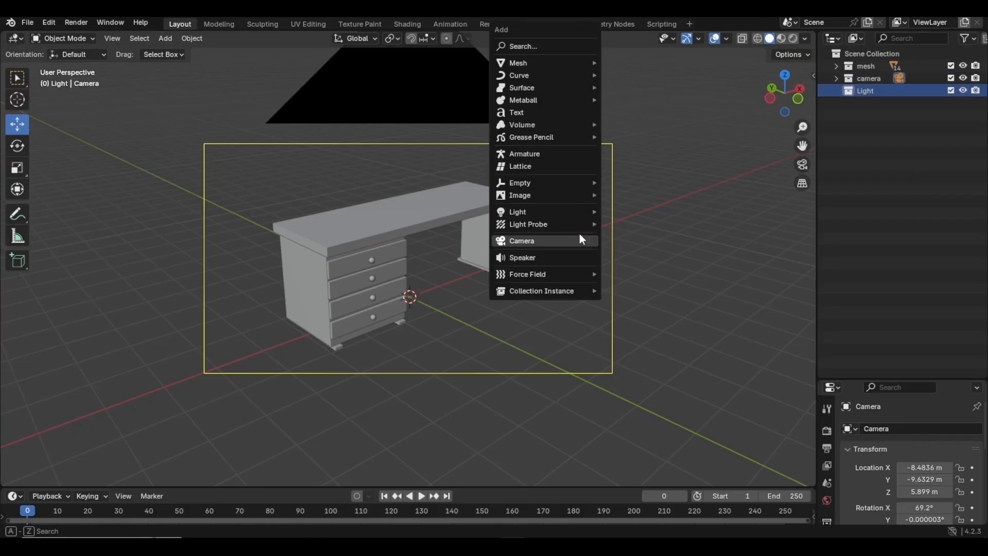
mouse_move(533, 211)
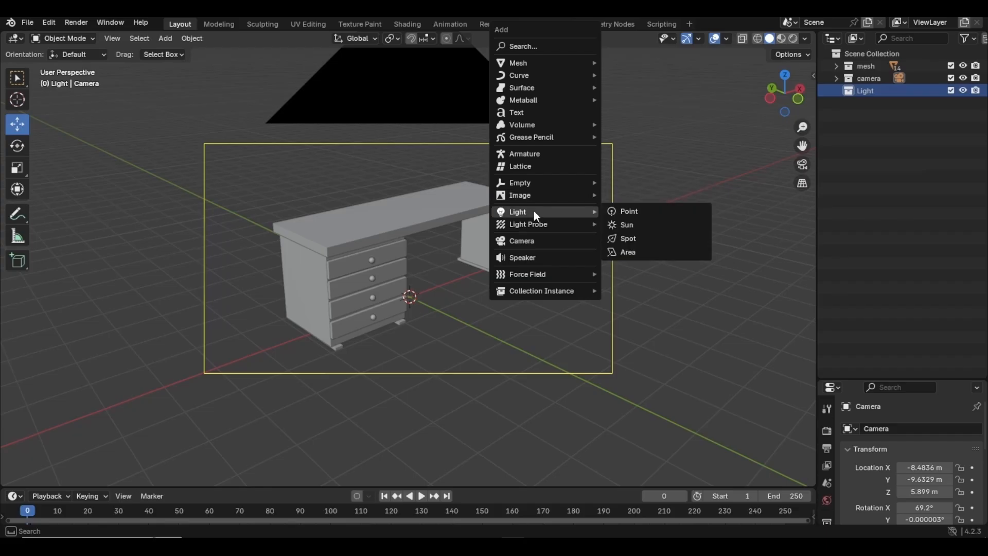
left_click(640, 251)
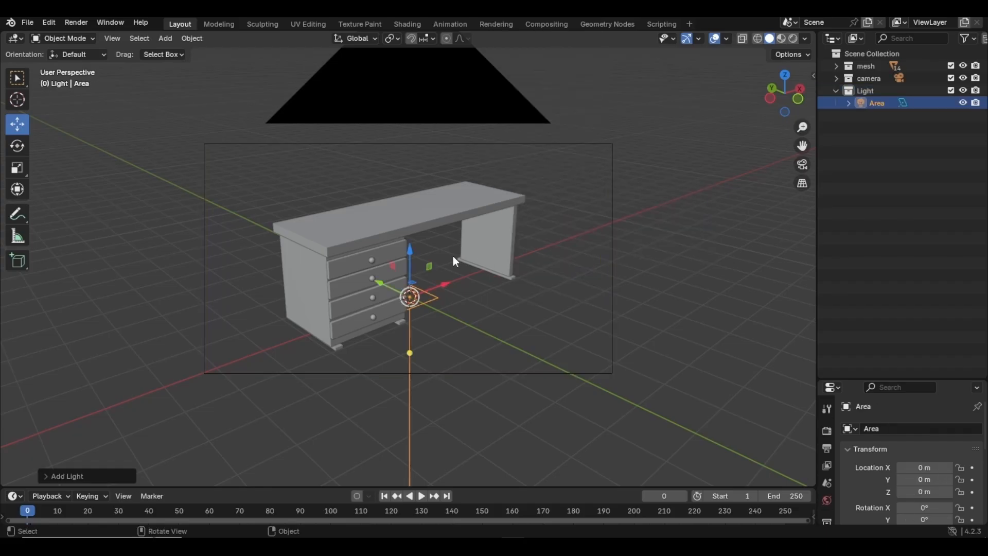
Step: Raise the area light above the desk to about Z 4.47 m and scale it up until it spans wider than the desktop
left_click_drag(409, 253, 408, 91)
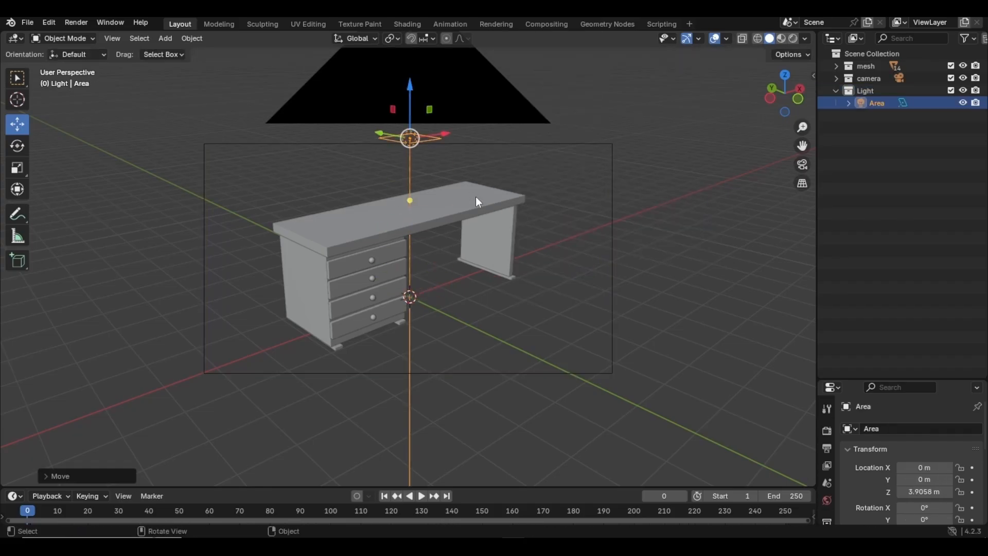
key("s")
left_click(252, 329)
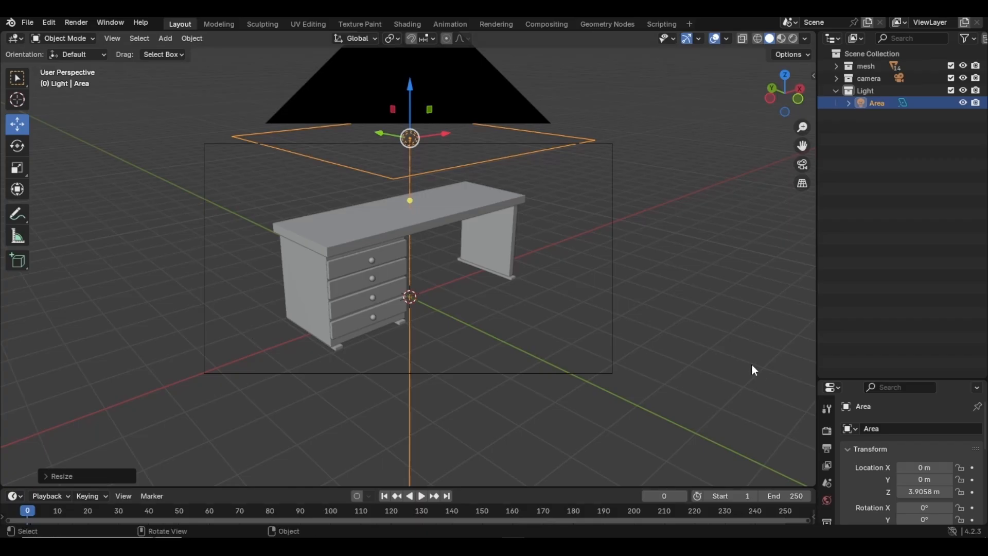
scroll(437, 221, "down", 3)
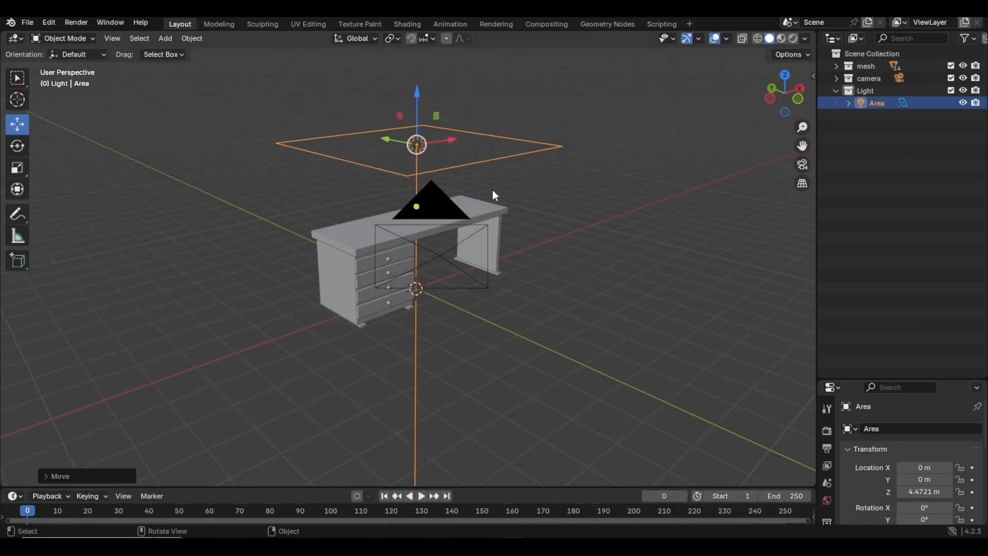
key("s")
left_click(558, 209)
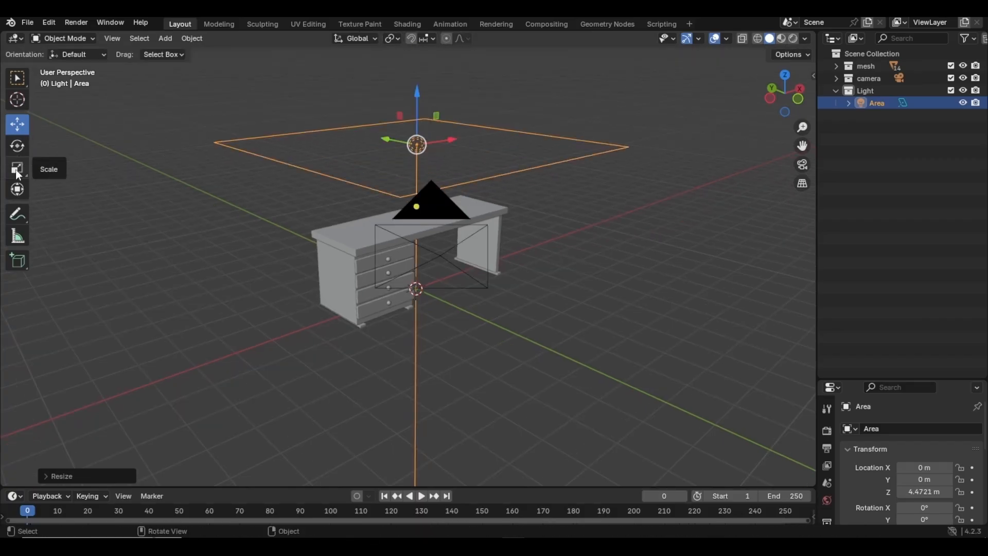
Step: Raise the area light to about Z 4.9 m, collapse the Light collection and deselect the light
left_click(17, 146)
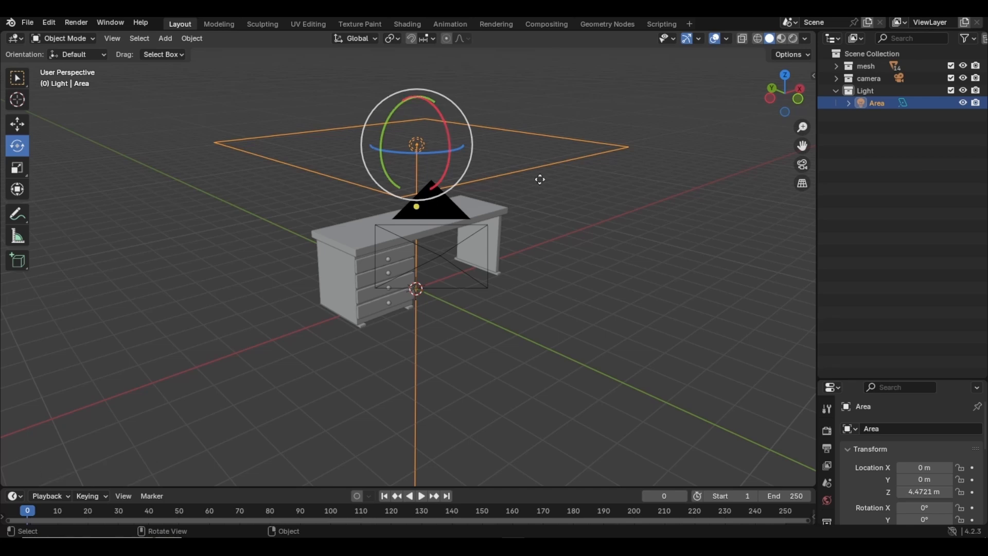
left_click(19, 129)
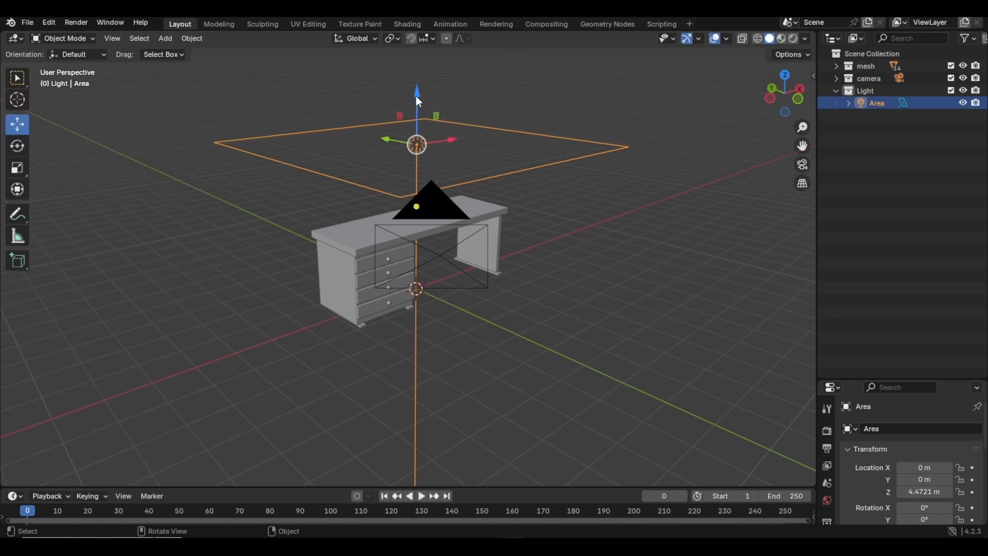
left_click_drag(417, 100, 417, 85)
left_click(835, 91)
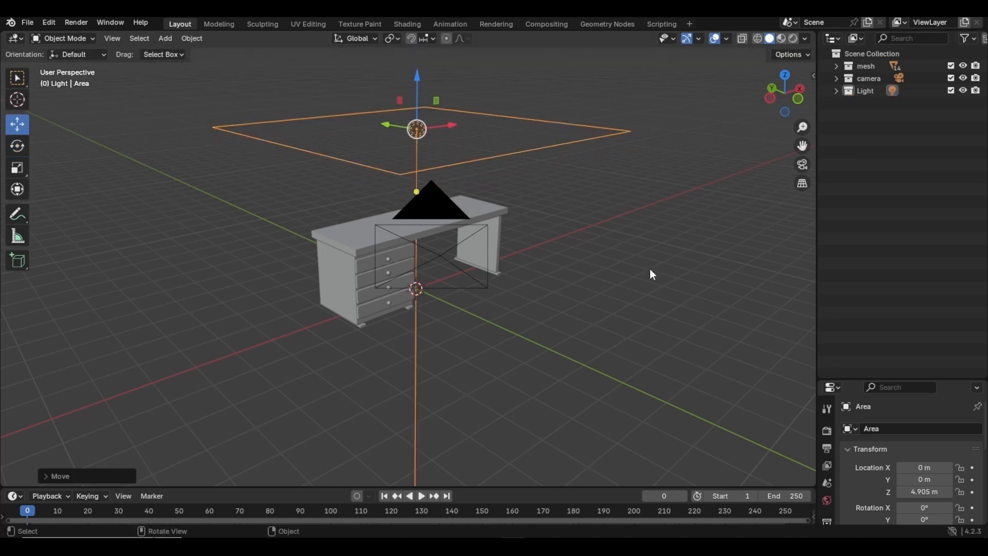
left_click(631, 273)
Step: Hide the camera and Light collections in the viewport, leaving only the mesh collection shown
middle_click_drag(631, 273, 508, 262)
middle_click_drag(507, 262, 497, 238, "ctrl")
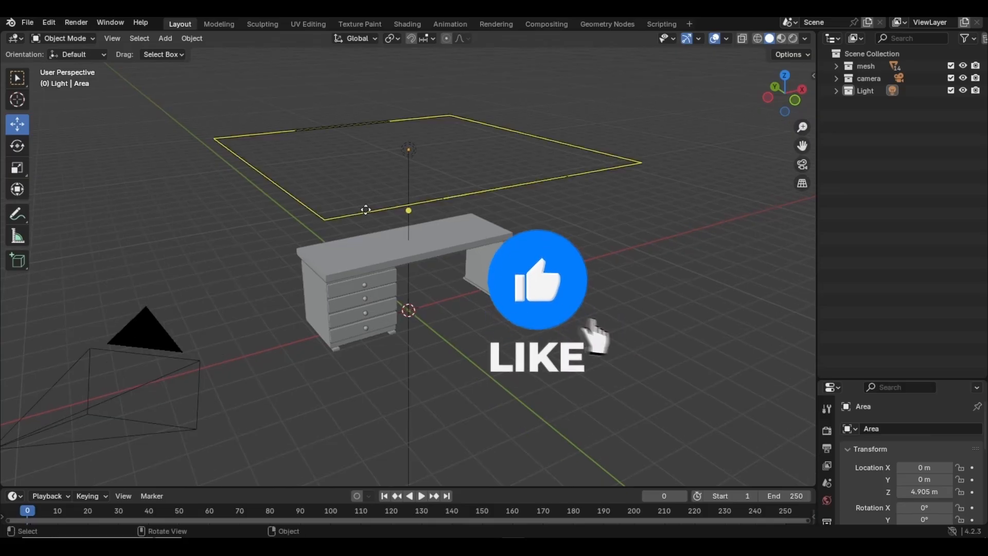
left_click(158, 355)
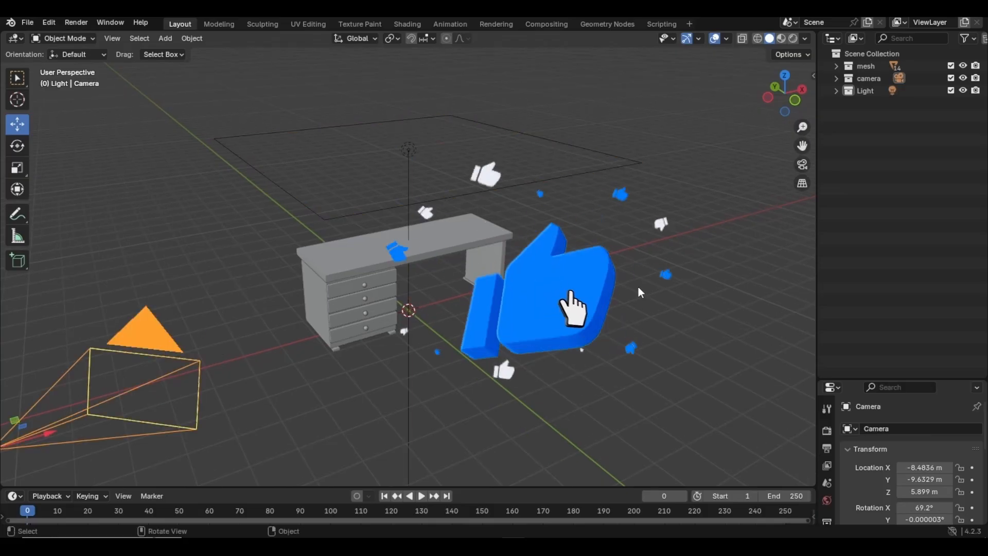
left_click(963, 78)
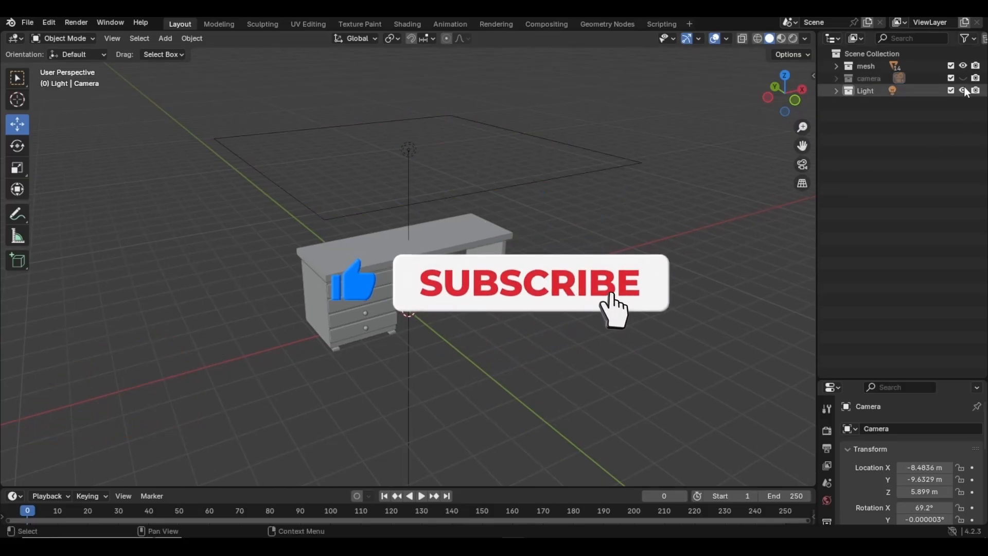
left_click(962, 90)
left_click(964, 80)
left_click(964, 79)
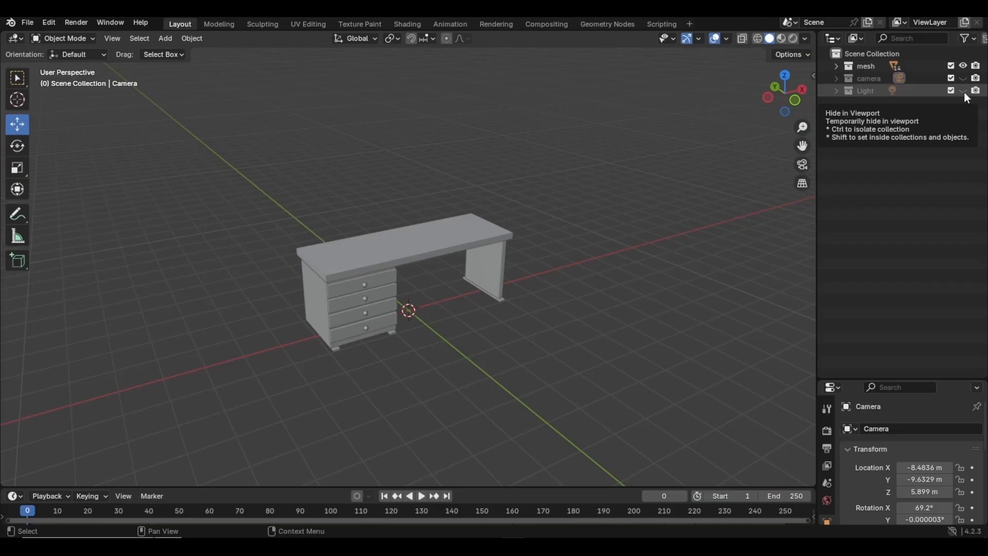
left_click(926, 90)
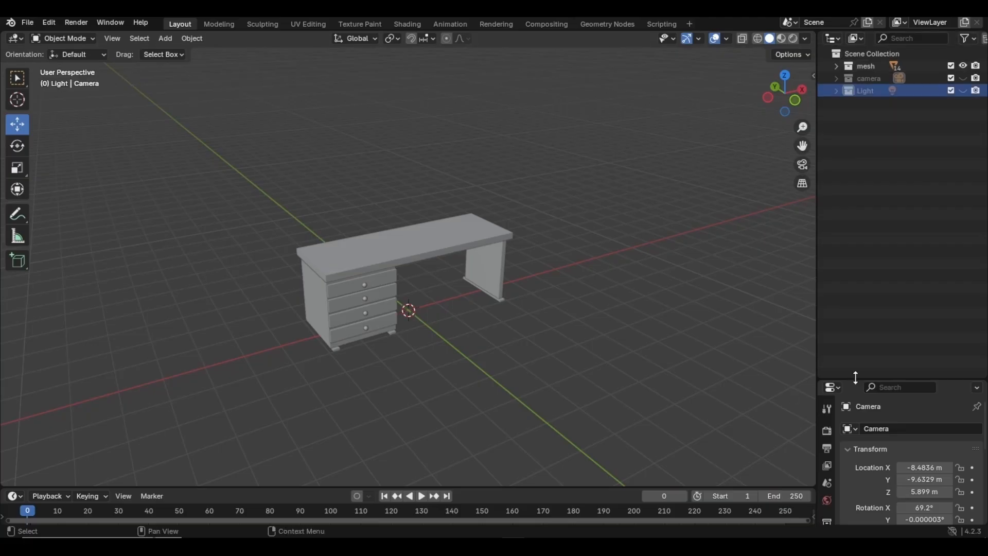
Step: Enlarge the properties area and choose EEVEE as the render engine
left_click_drag(856, 377, 874, 190)
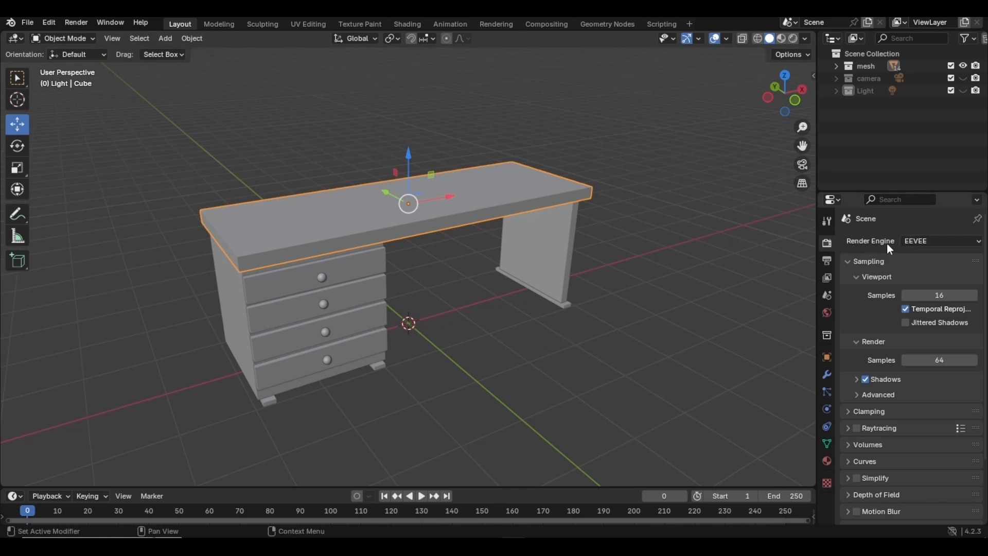
left_click(918, 241)
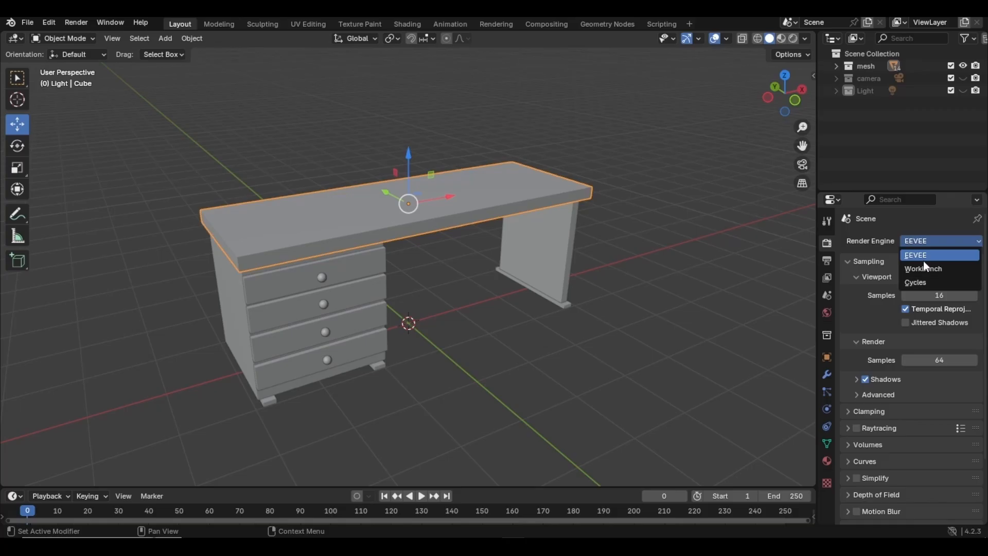
left_click(923, 256)
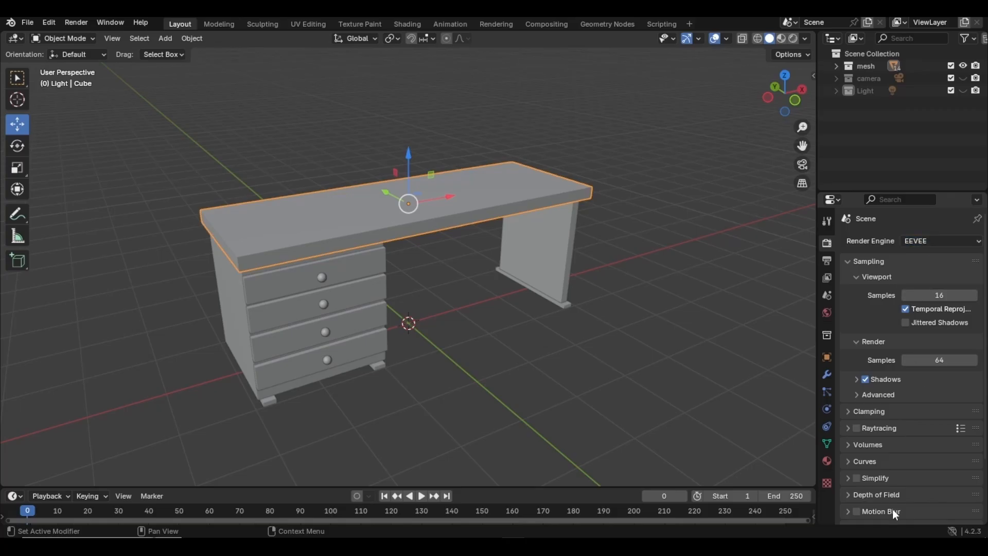
Step: Examine the render settings and the output settings, including resolution, frame range, output path and file format
scroll(895, 441, "down", 2)
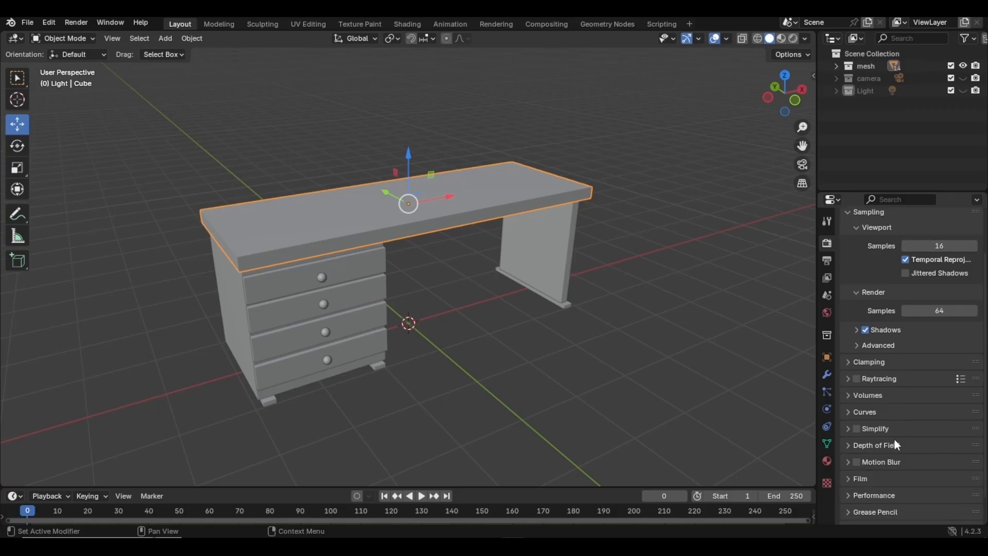
scroll(896, 444, "down", 1)
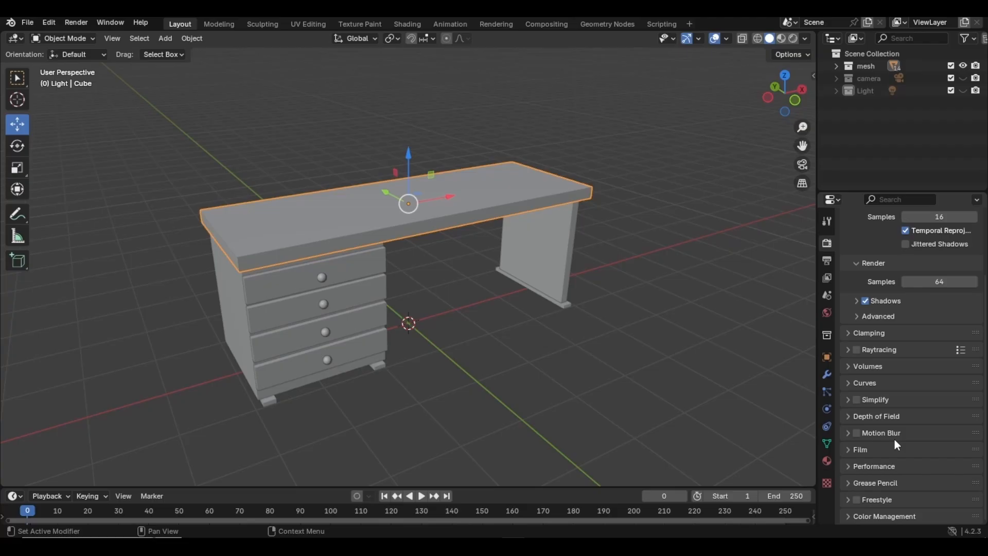
left_click(827, 260)
scroll(946, 433, "up", 1)
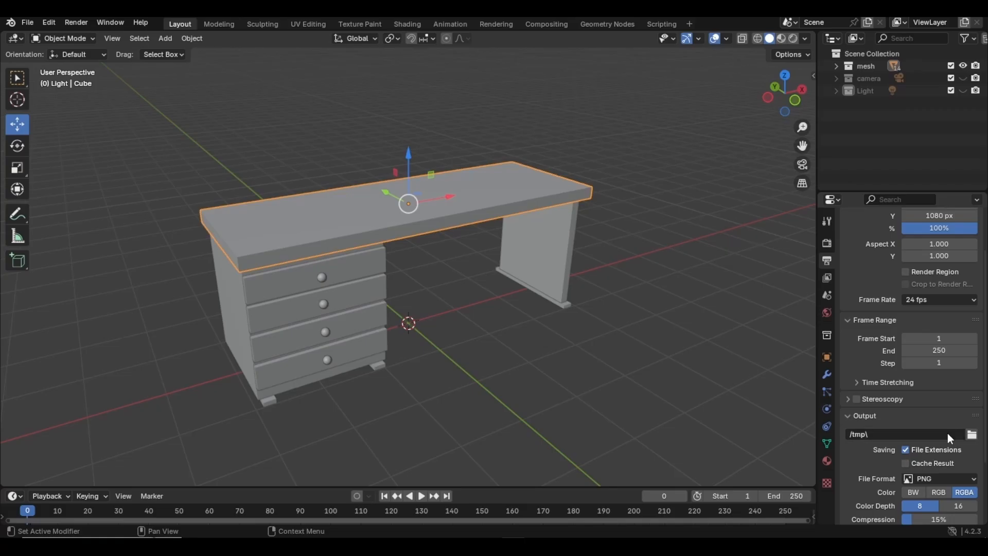
scroll(947, 433, "up", 2)
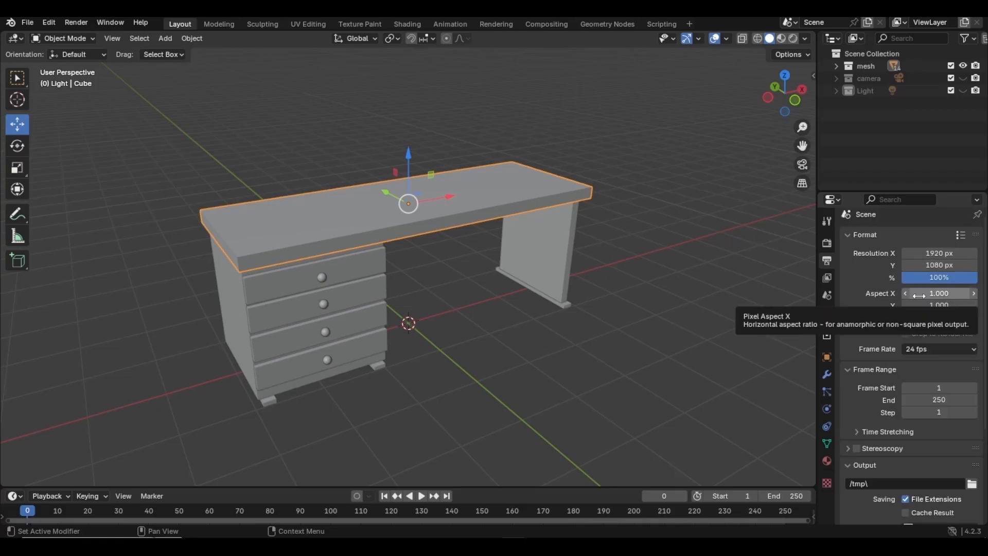
scroll(918, 296, "down", 6)
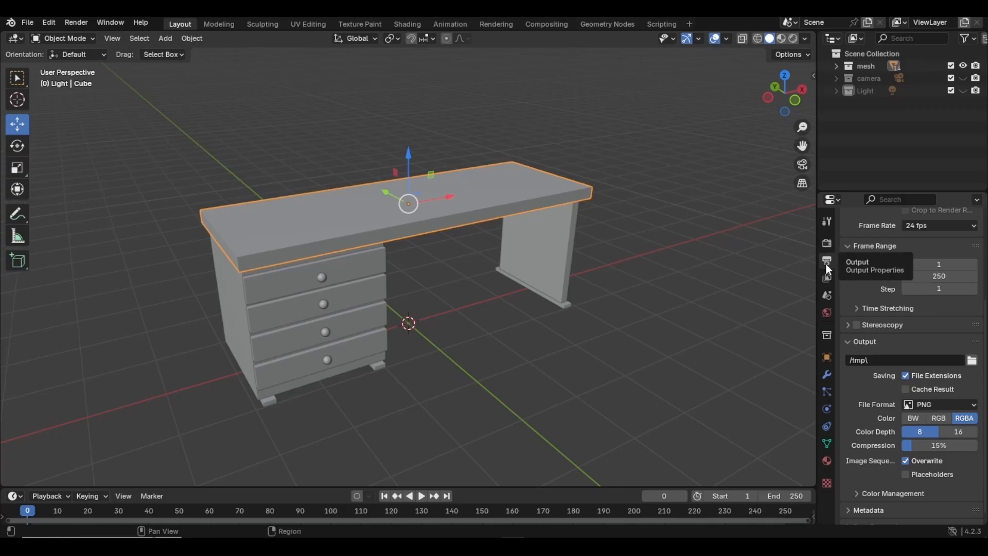
left_click(827, 242)
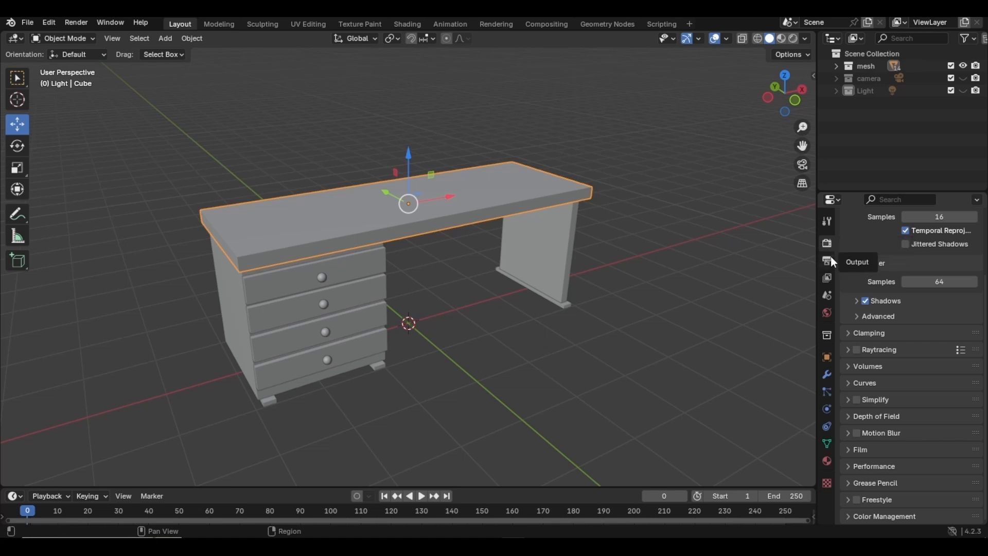
left_click(829, 260)
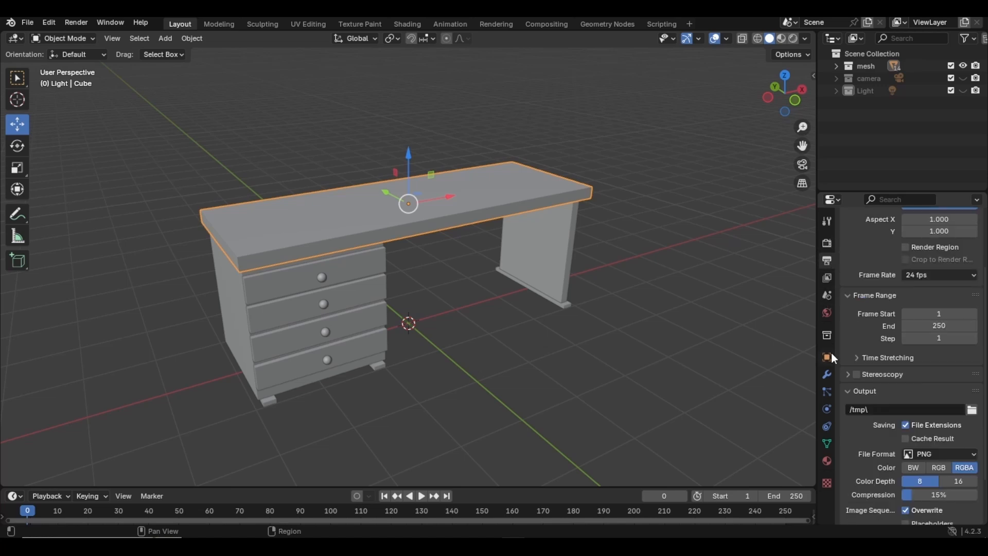
left_click(826, 243)
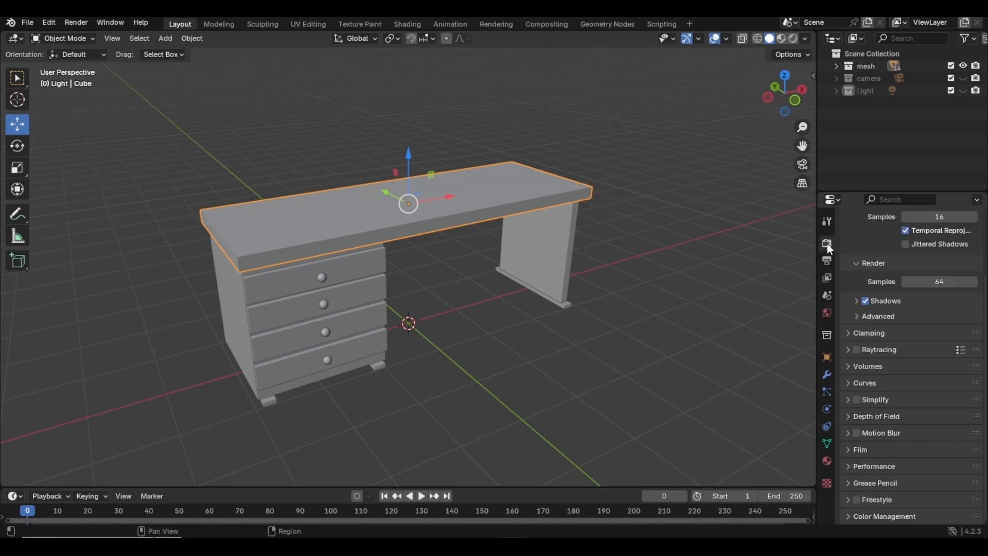
left_click(828, 257)
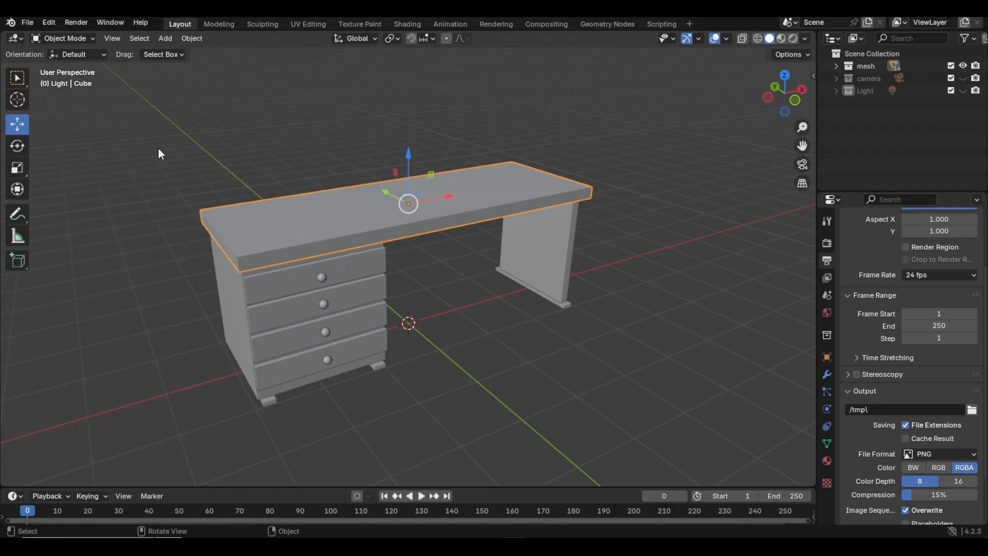
Step: Deselect the tabletop, start saving the scene and choose the Pictures folder as the destination
left_click(28, 22)
left_click(319, 113)
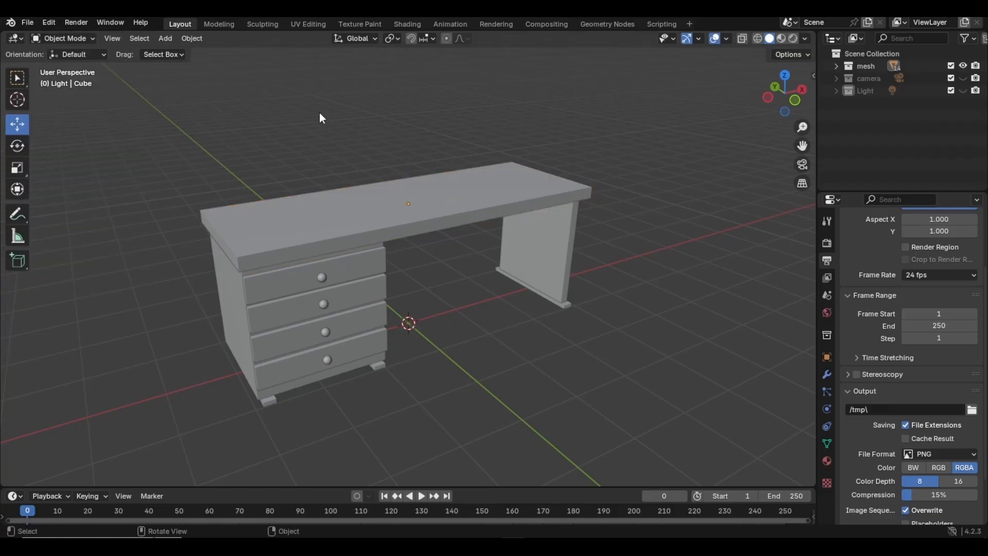
left_click(28, 21)
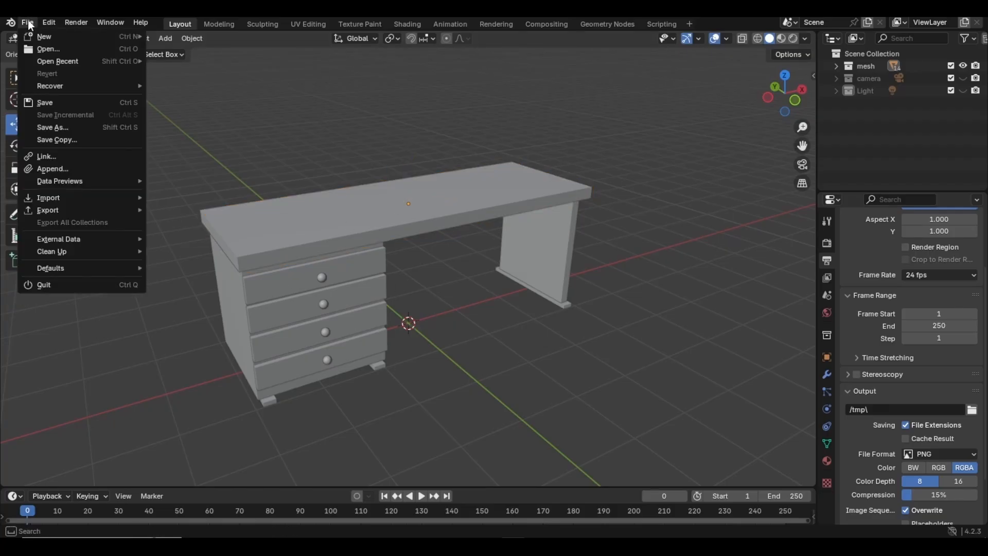
left_click(57, 104)
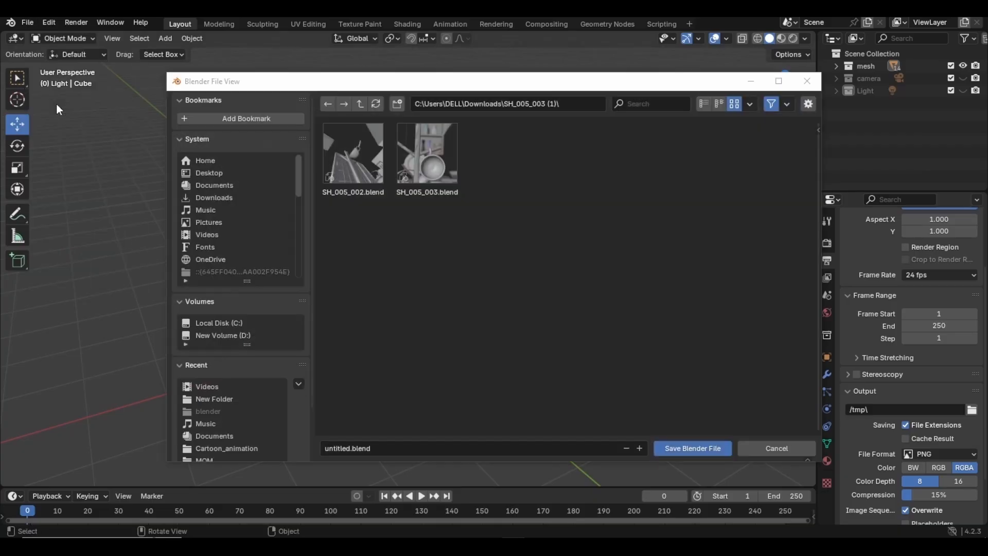
left_click(359, 103)
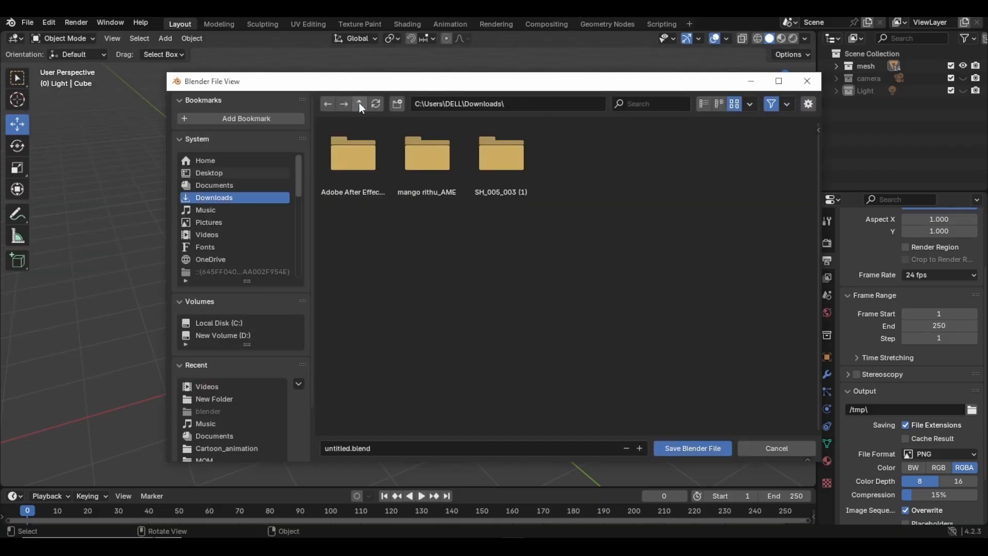
left_click(210, 225)
Step: Name the file starting with Table followed by an underscore, and save it as a .blend file in the Pictures folder
left_click(369, 451)
type("Tab")
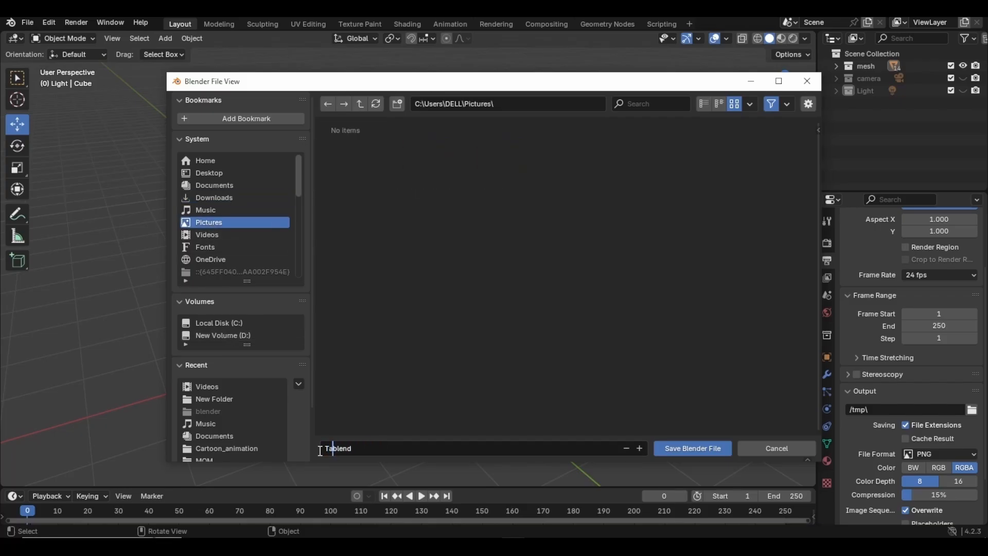
type("leblend.blend")
left_click(342, 449)
left_click(344, 448)
key("BackSpace")
type("_")
key("Return")
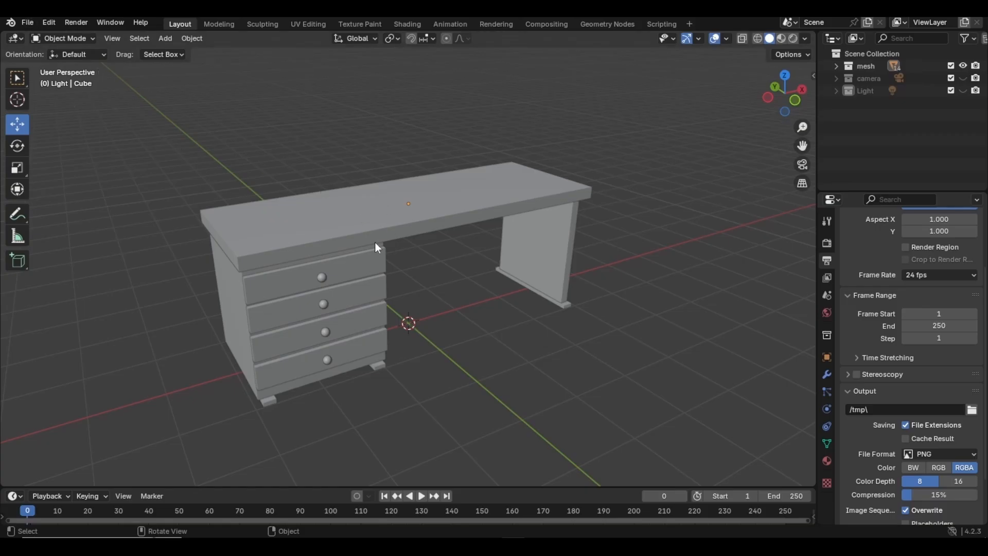
Step: Save the changes to the current desk scene file
middle_click_drag(445, 295, 454, 298, "ctrl")
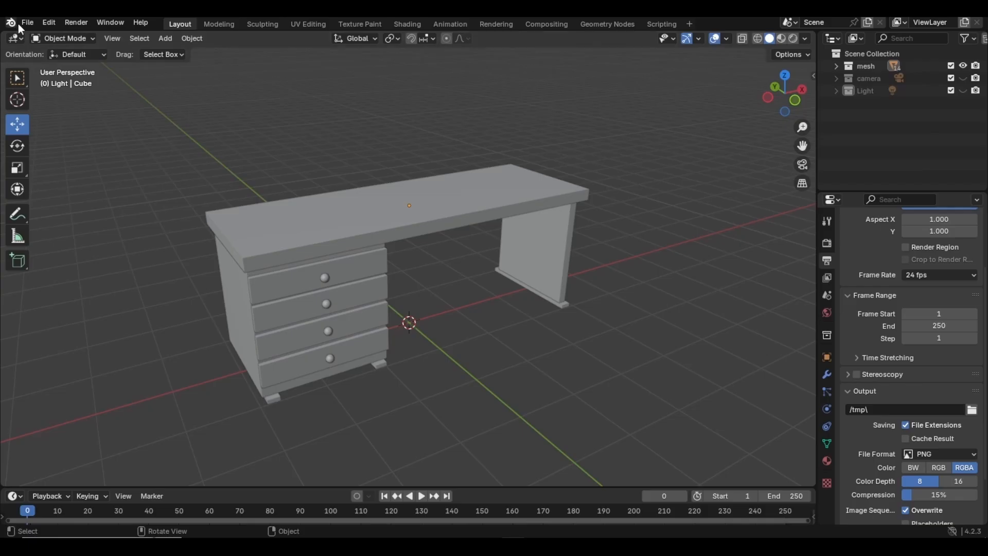
key("ctrl+s")
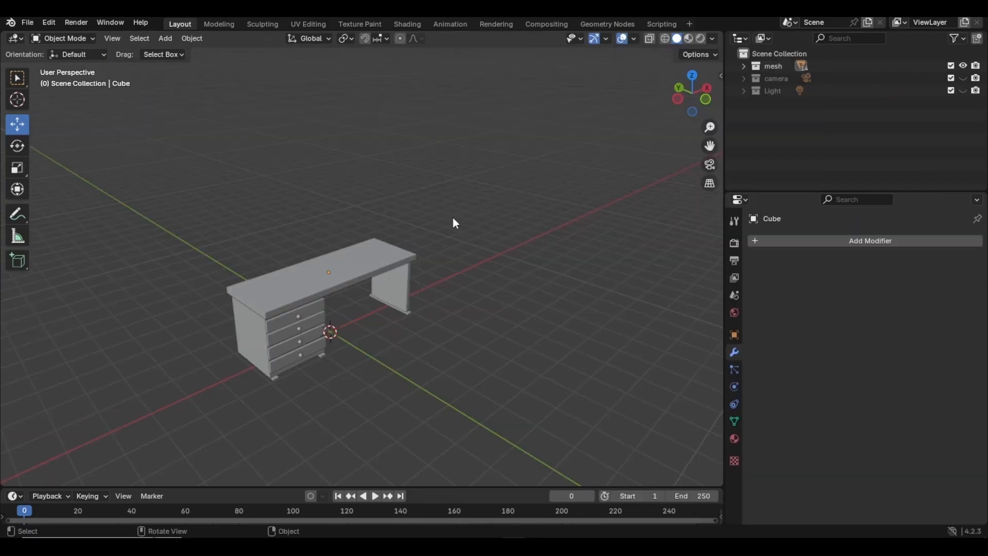
Step: Select all the desk parts with the tabletop as the active object and join them into one object
left_click(364, 258)
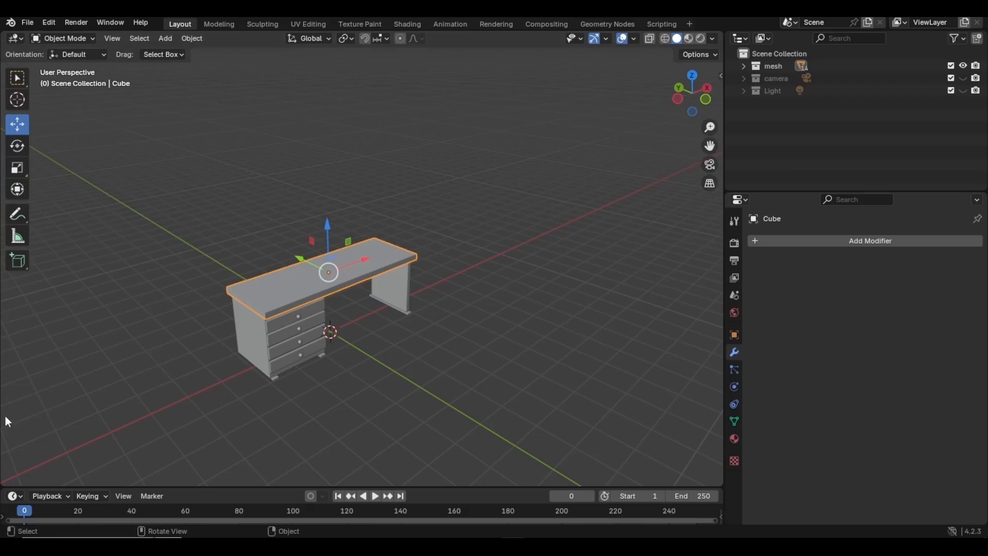
key("b")
left_click_drag(288, 371, 185, 420)
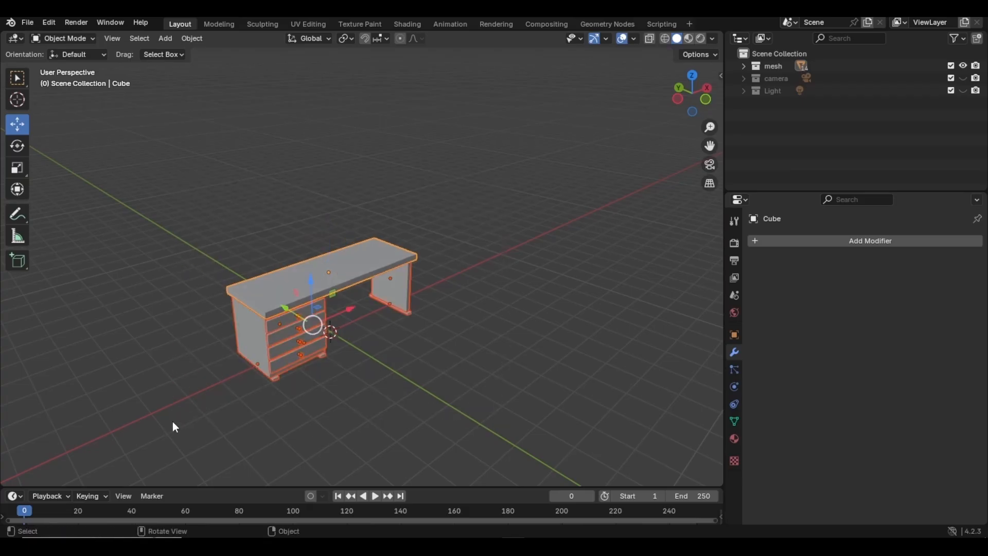
mouse_move(282, 374)
middle_mouse_down()
mouse_move(437, 283)
mouse_move(471, 325)
mouse_move(276, 368)
mouse_move(288, 360)
middle_mouse_up()
left_click_drag(527, 119, 106, 424)
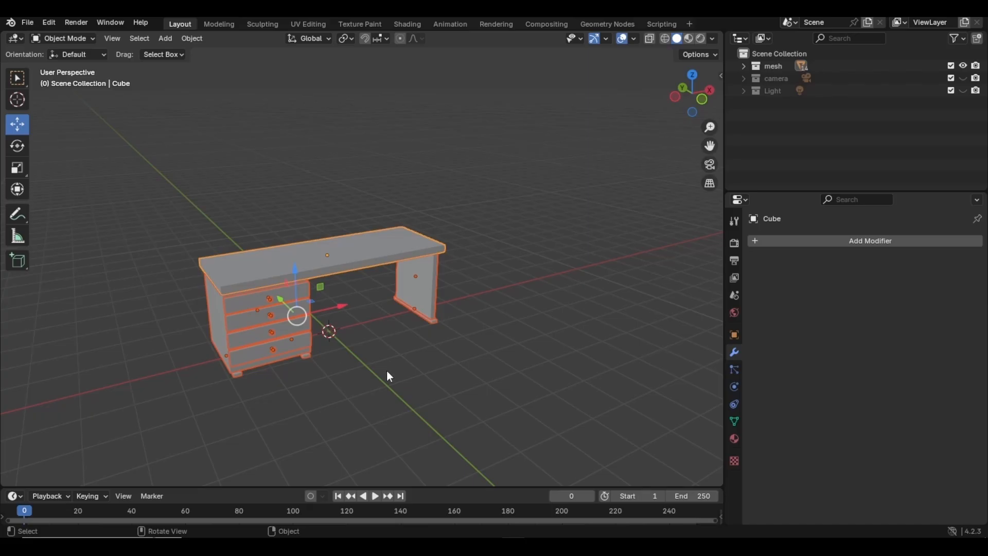
key("ctrl+j")
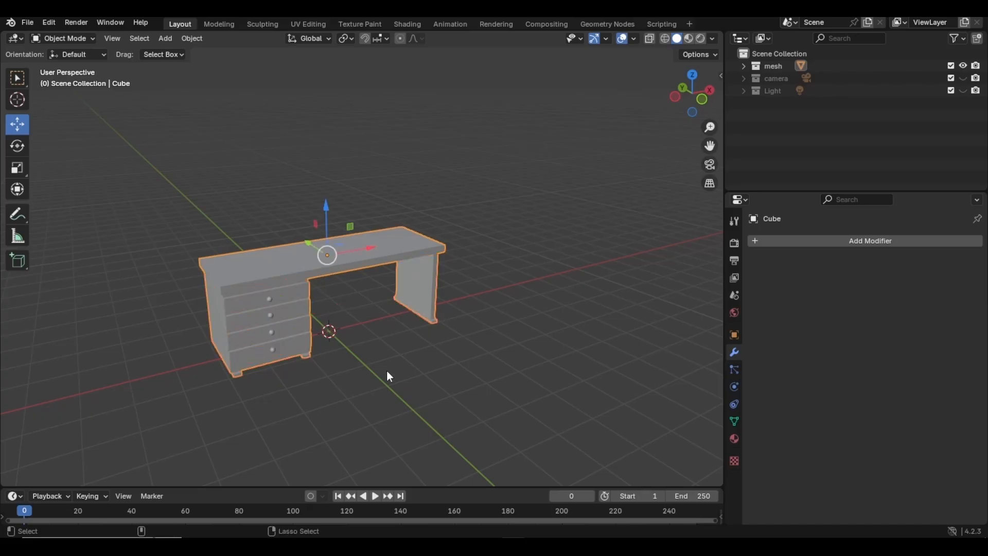
Step: Select the joined desk and try moving it along the X axis, undoing the move
left_click(427, 364)
left_click(331, 254)
scroll(382, 324, "up", 2)
middle_click_drag(381, 324, 330, 221)
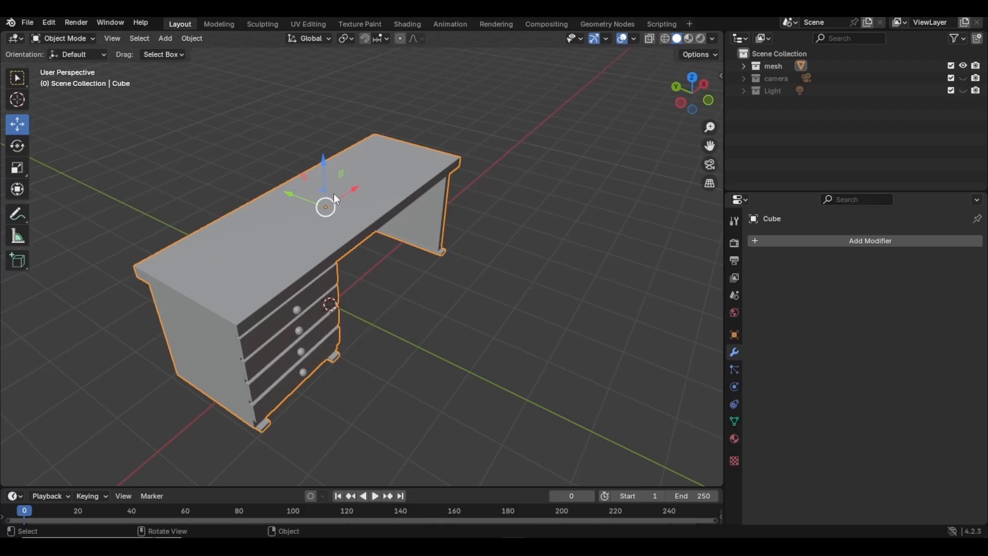
left_click_drag(350, 187, 370, 177)
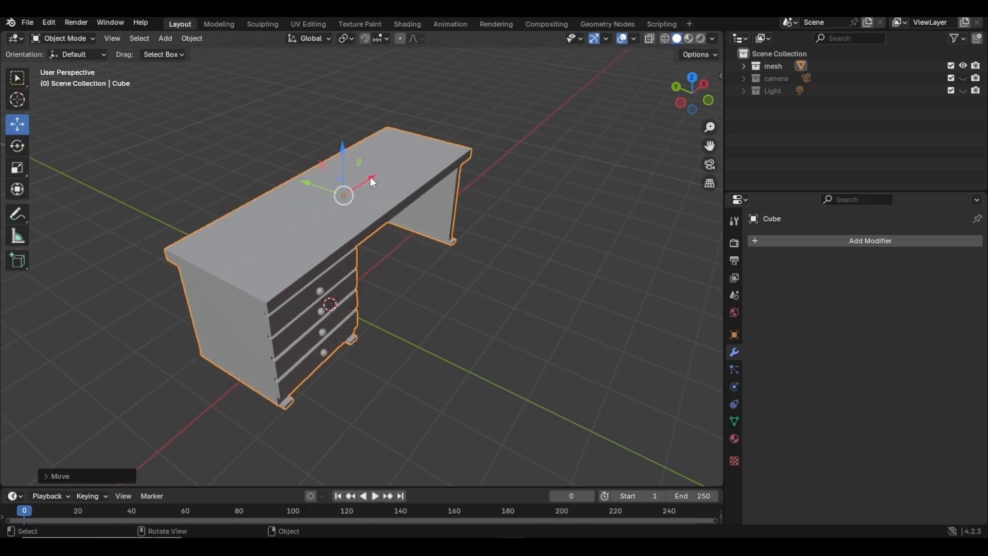
key("ctrl+z")
Step: Try rotating the joined desk around its origin at the tabletop and raising it along Z
left_click(17, 146)
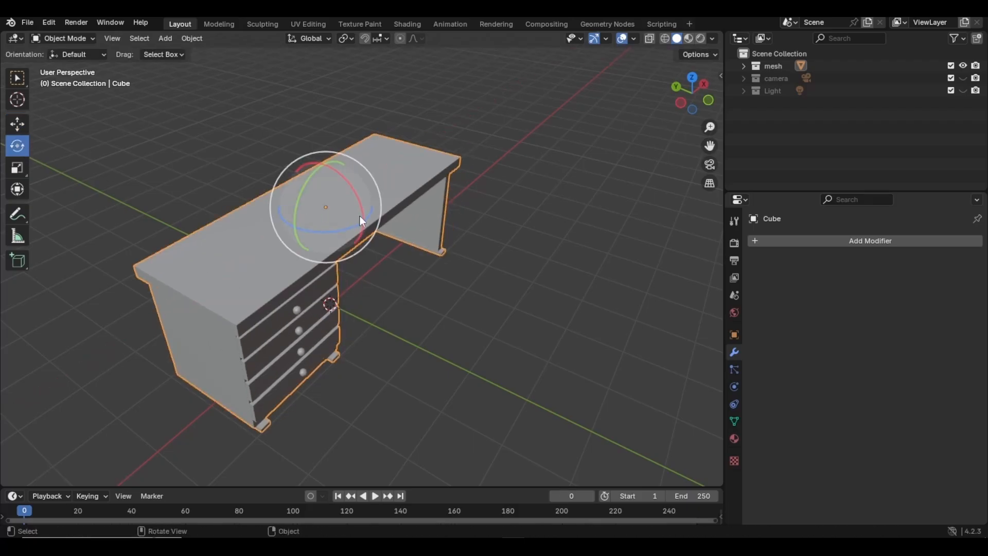
left_click_drag(359, 215, 335, 229)
left_click(17, 124)
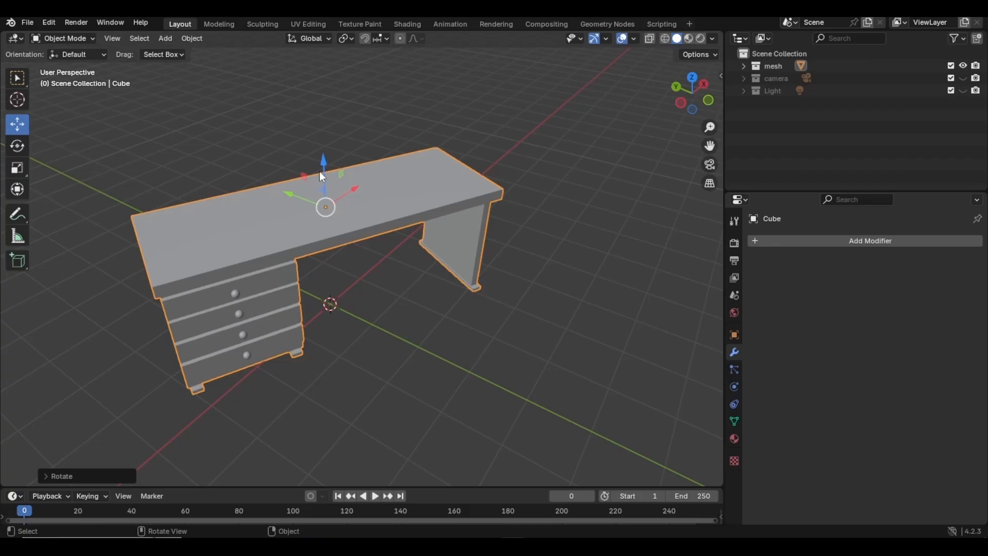
key("ctrl+z")
Step: Try scaling the joined desk along the X axis and undo all the test transforms
left_click(17, 167)
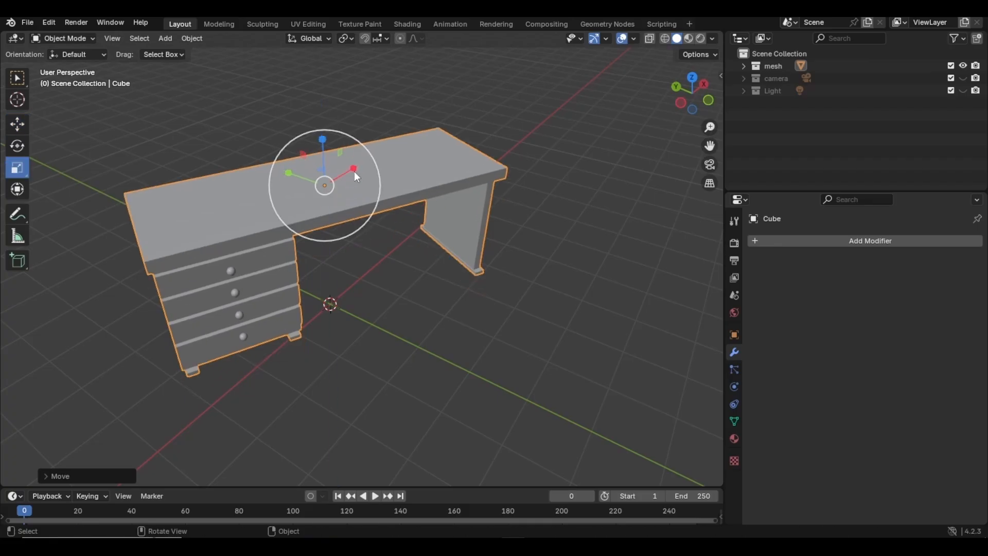
left_click_drag(355, 172, 370, 158)
left_click(446, 300)
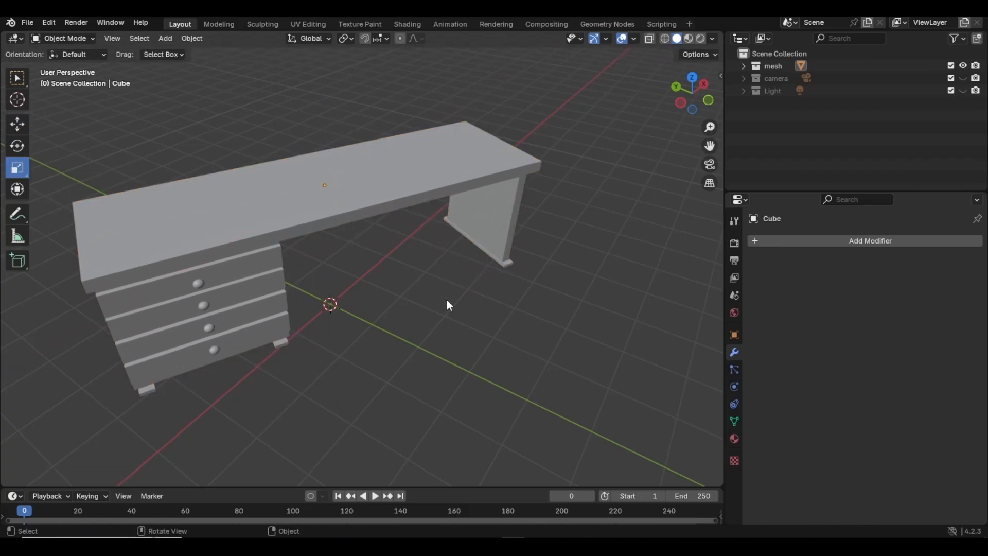
key("ctrl+z")
key("ctrl+z")
key("ctrl+z")
key("ctrl+z")
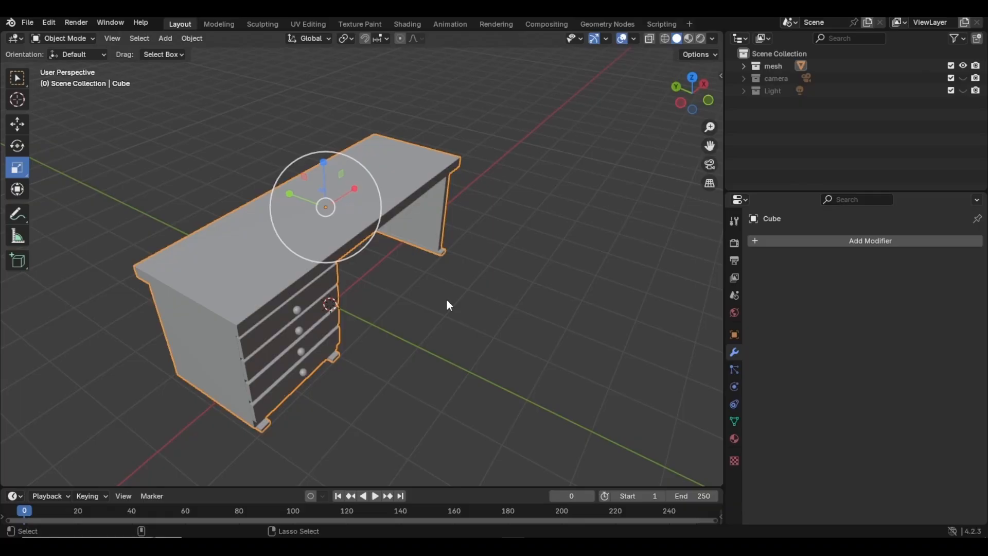
Step: Limit transforms to origins only and move the desk's origin straight down from the tabletop to floor level
middle_click_drag(489, 302, 468, 278)
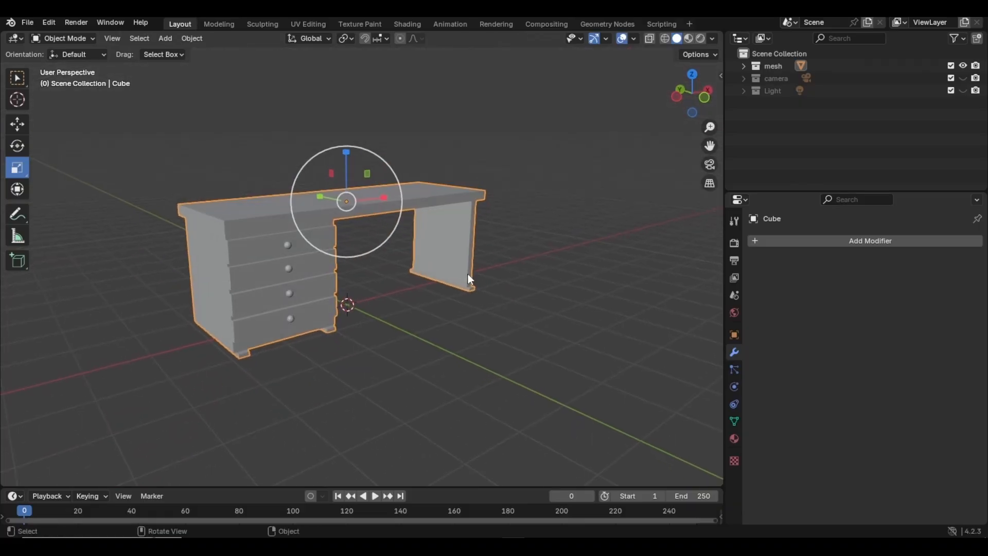
key("n")
key("n")
left_click(710, 56)
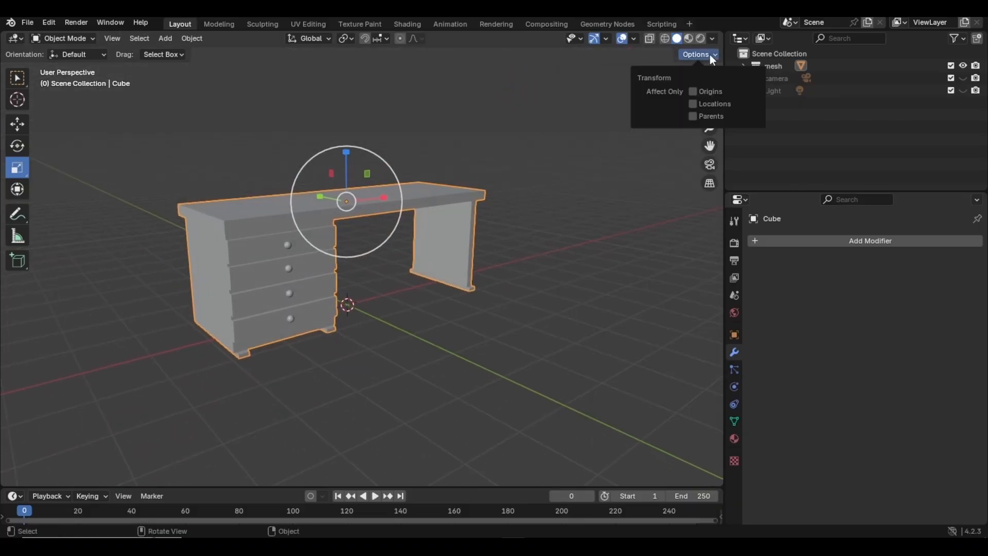
left_click(702, 94)
left_click(16, 127)
left_click_drag(347, 156, 350, 261)
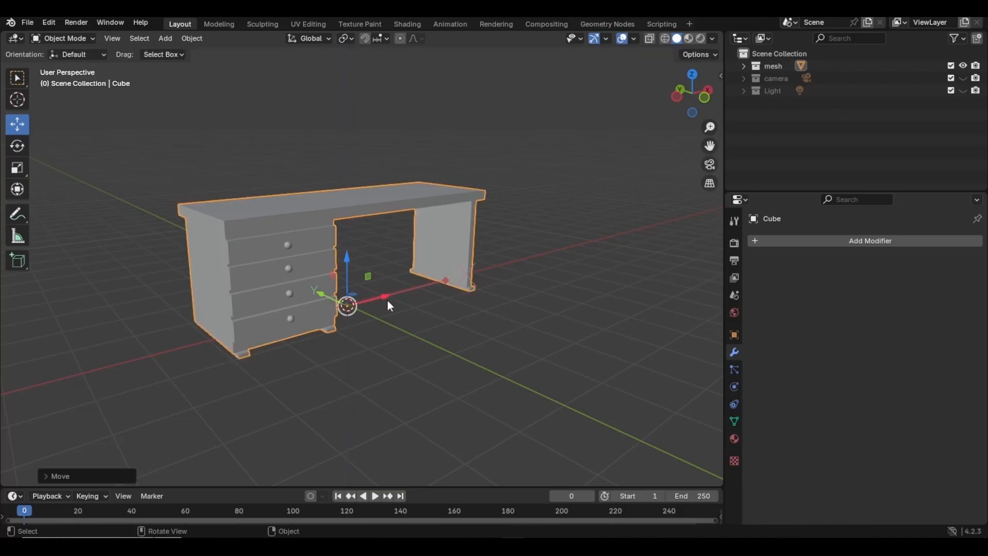
Step: Fine-tune the height of the desk's origin in front view to line up with the bottom of the feet
key("KP_1")
scroll(468, 335, "up", 4)
scroll(369, 298, "up", 2)
middle_click_drag(159, 265, 272, 244, "shift")
scroll(289, 271, "up", 1)
left_click_drag(284, 258, 284, 250)
scroll(429, 267, "down", 4)
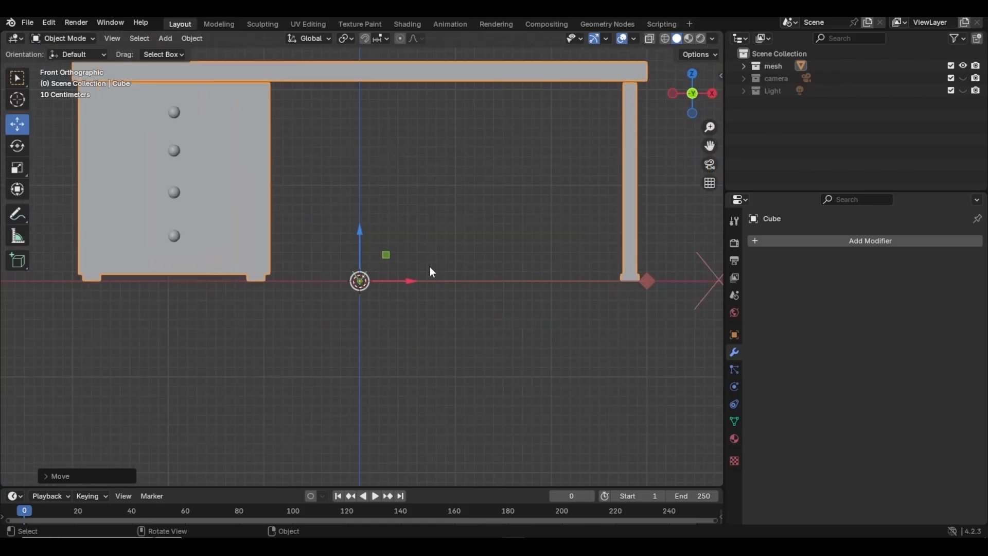
Step: Turn off the origins-only transform option and close its settings
middle_click_drag(429, 267, 437, 329)
left_click(710, 55)
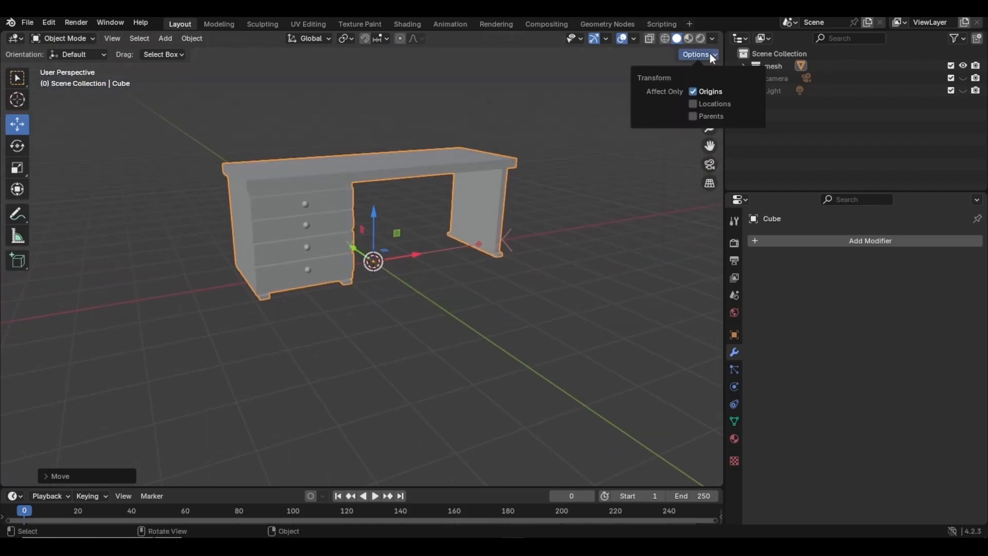
left_click(692, 91)
left_click(543, 286)
Step: Select the desk, try rotating it around its floor-level origin and undo the rotation
scroll(543, 286, "up", 1)
middle_click_drag(543, 286, 473, 301, "shift")
left_click(280, 184)
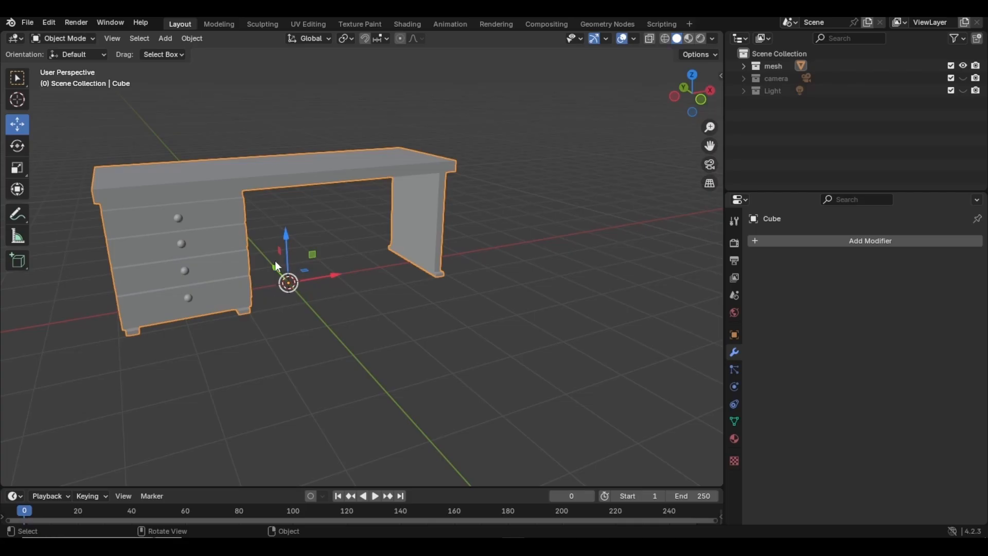
left_click(18, 147)
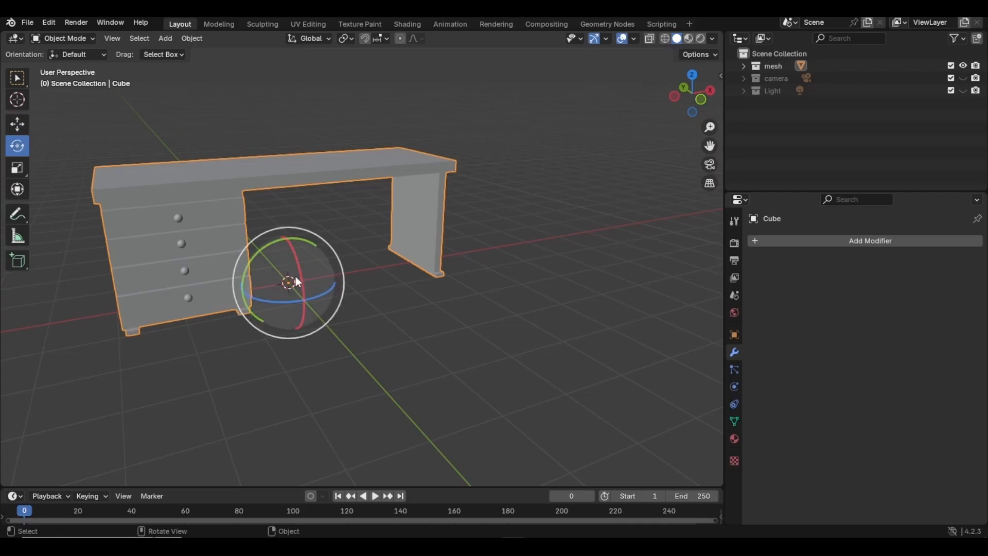
left_click_drag(330, 297, 290, 302)
key("ctrl+z")
key("ctrl+z")
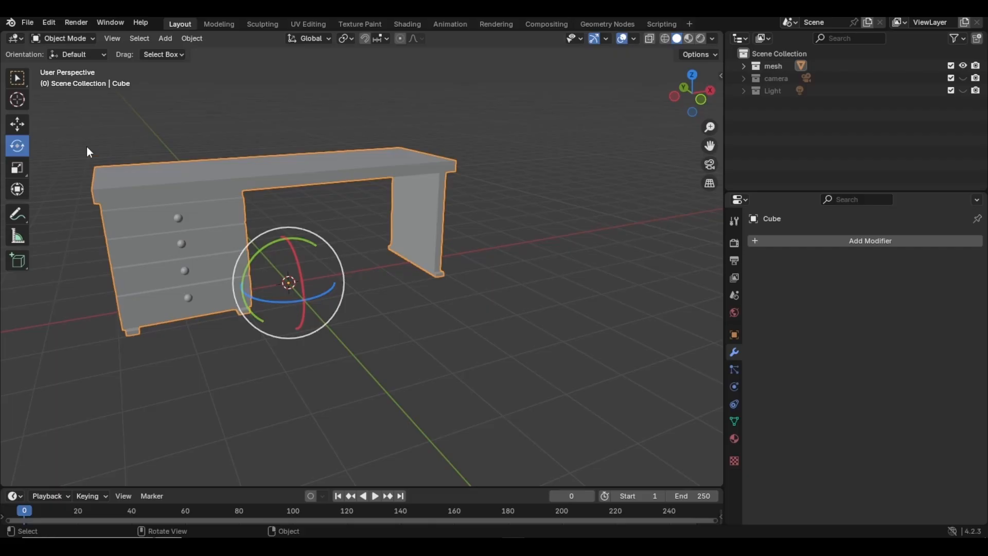
Step: With transforms limited to origins, move the desk's origin to the front foot of the side panel opposite the drawers
left_click(26, 125)
left_click(698, 54)
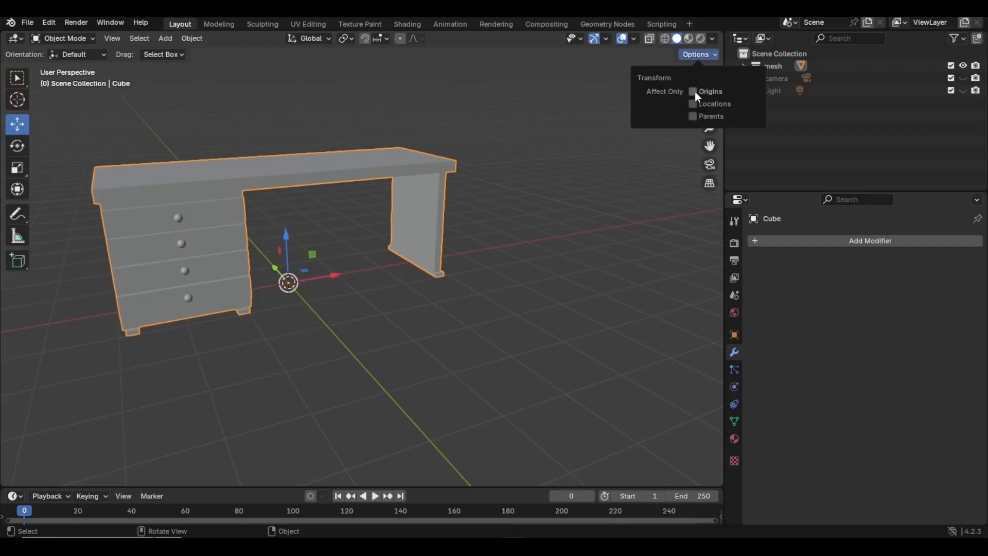
left_click(694, 92)
left_click_drag(334, 274, 457, 269)
scroll(422, 259, "up", 4)
left_click_drag(371, 249, 416, 288)
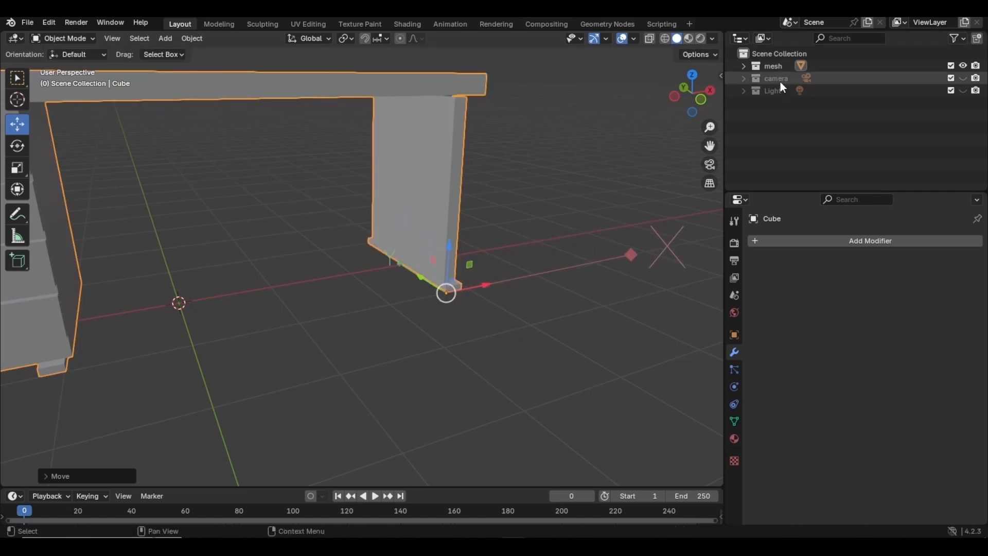
left_click(701, 54)
left_click(462, 240)
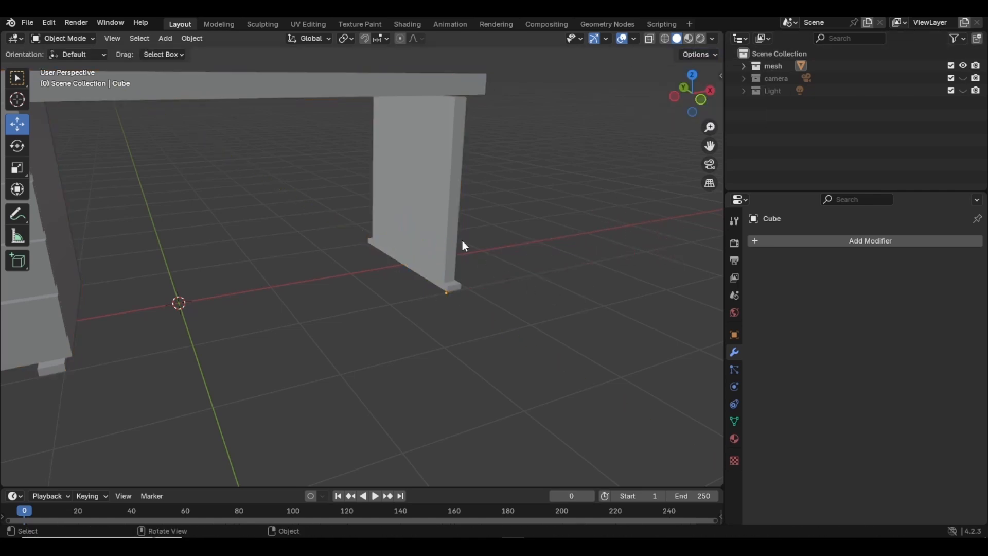
Step: Try rotating and moving the desk from the origin placed at its side panel foot
left_click(412, 242)
left_click(17, 146)
scroll(359, 280, "down", 8)
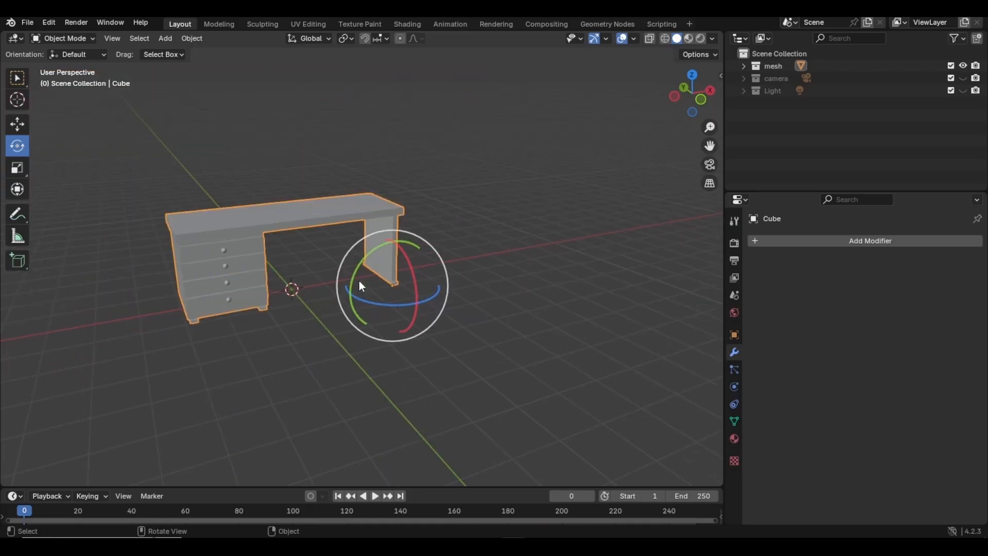
left_click_drag(405, 300, 393, 260)
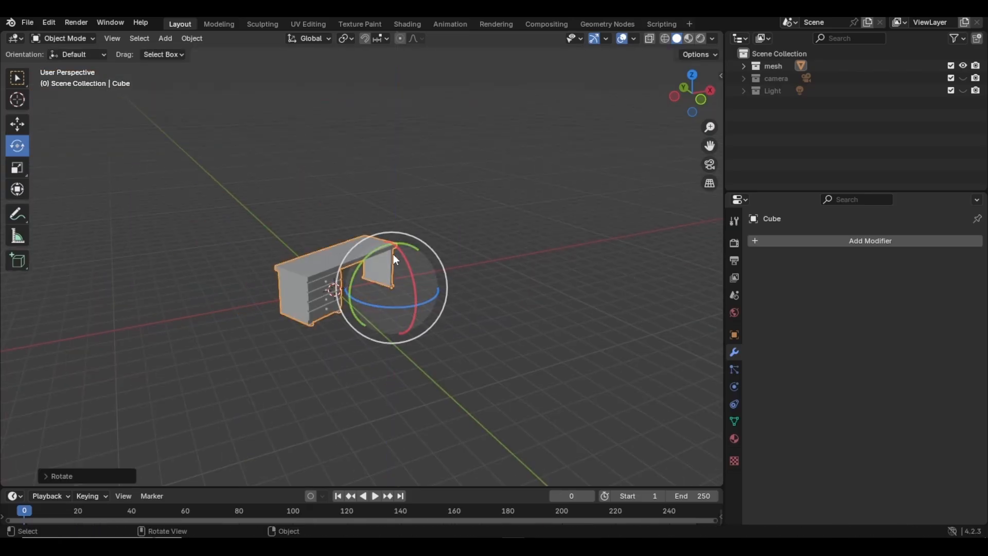
left_click(20, 123)
left_click_drag(435, 286, 484, 294)
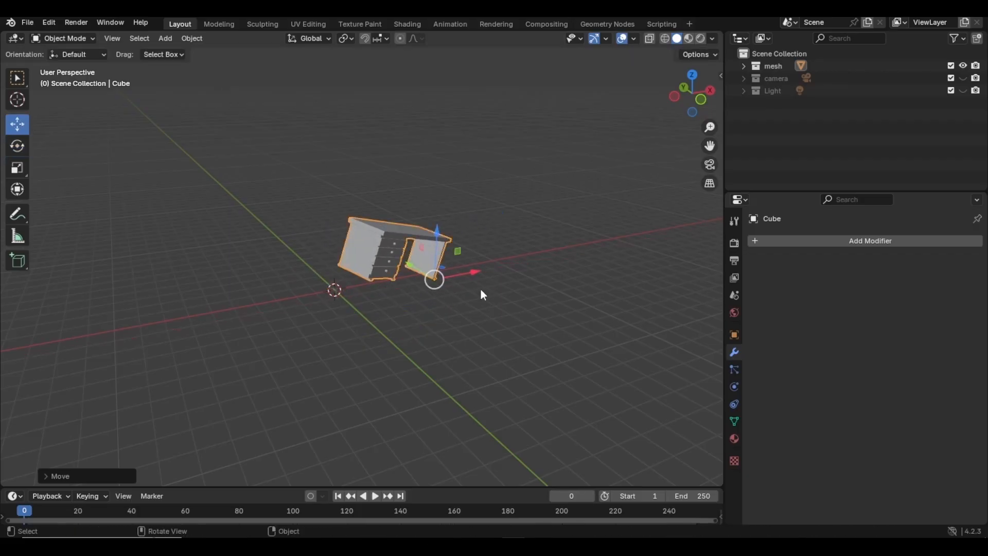
Step: Undo the test transforms and the origin shift to bring the origin back beneath the middle of the desk
key("ctrl+z")
key("ctrl+z")
key("ctrl+z")
key("ctrl+z")
key("ctrl+z")
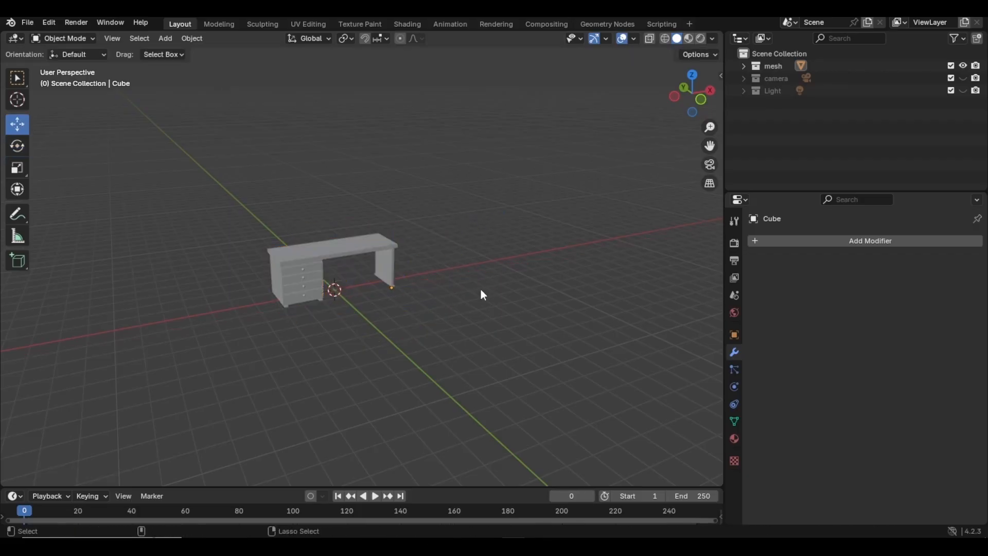
key("ctrl+z")
key("ctrl+z")
key("ctrl+z")
scroll(432, 307, "up", 5)
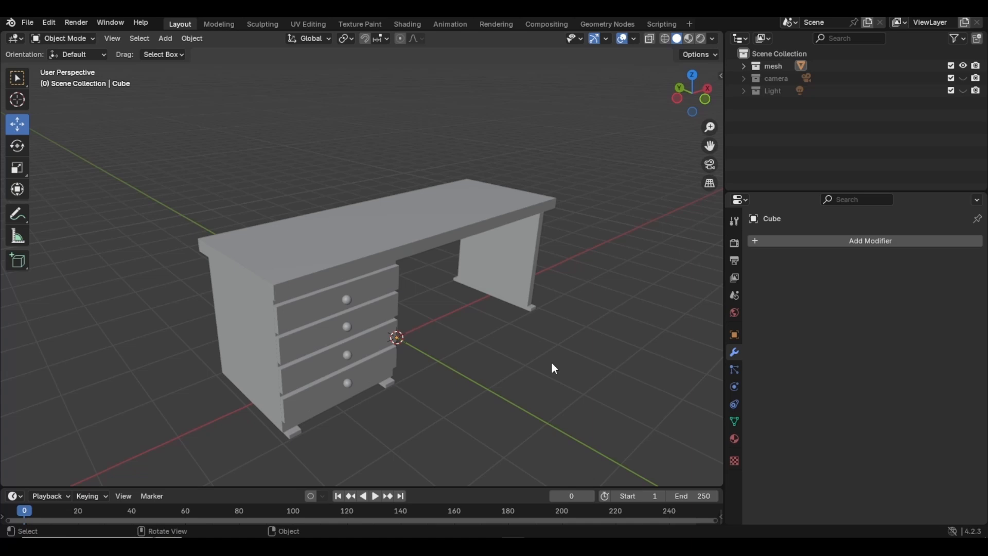
Step: Select the joined desk and switch it to Edit Mode
left_click(369, 237)
key("Tab")
key("Tab")
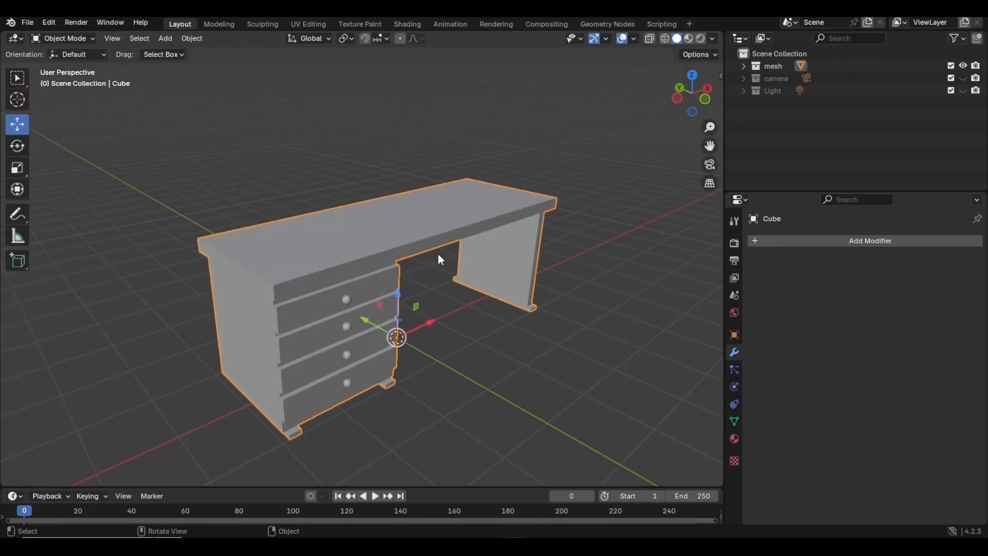
key("Tab")
key("Tab")
left_click(61, 39)
left_click(62, 68)
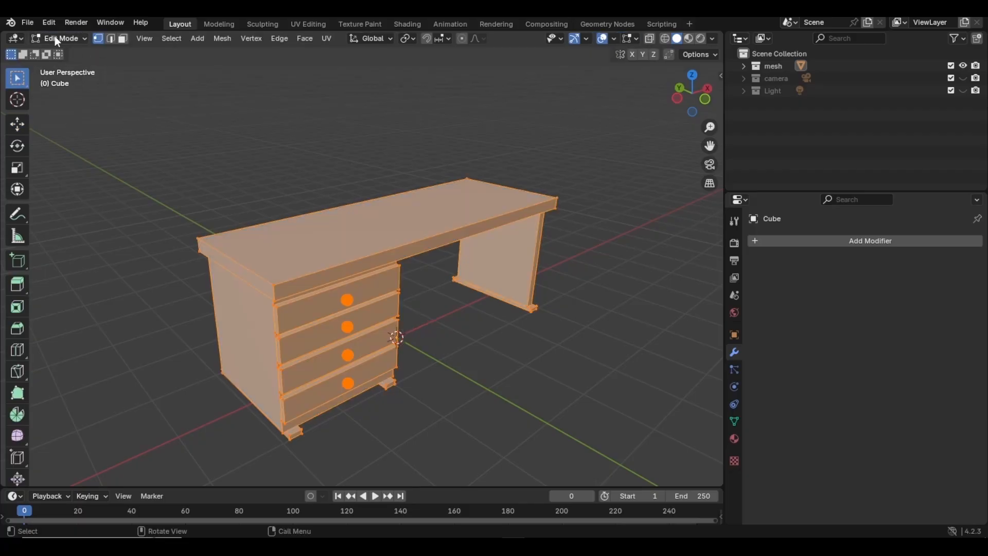
Step: Separate the entire desk mesh by loose parts and select the top drawer front in Object Mode
left_click(335, 199)
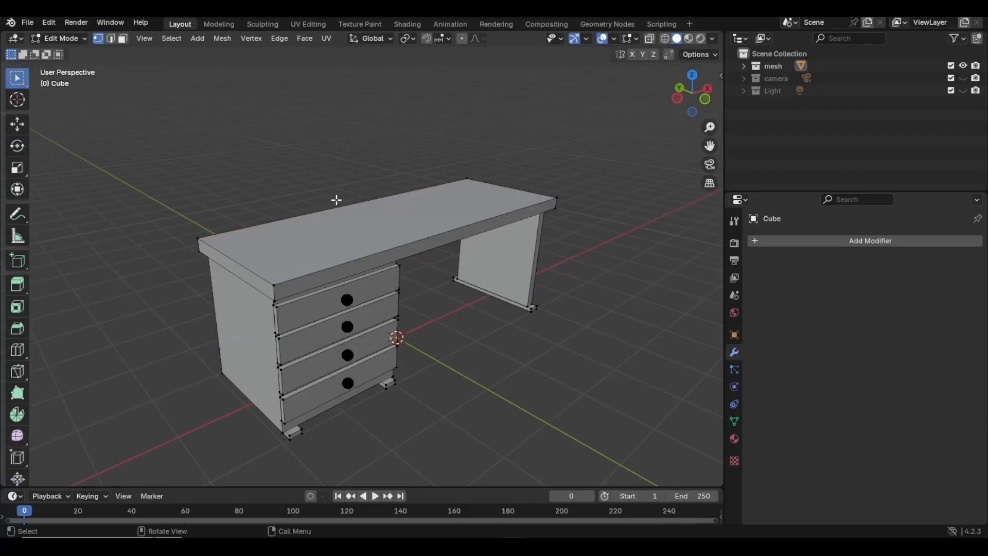
key("a")
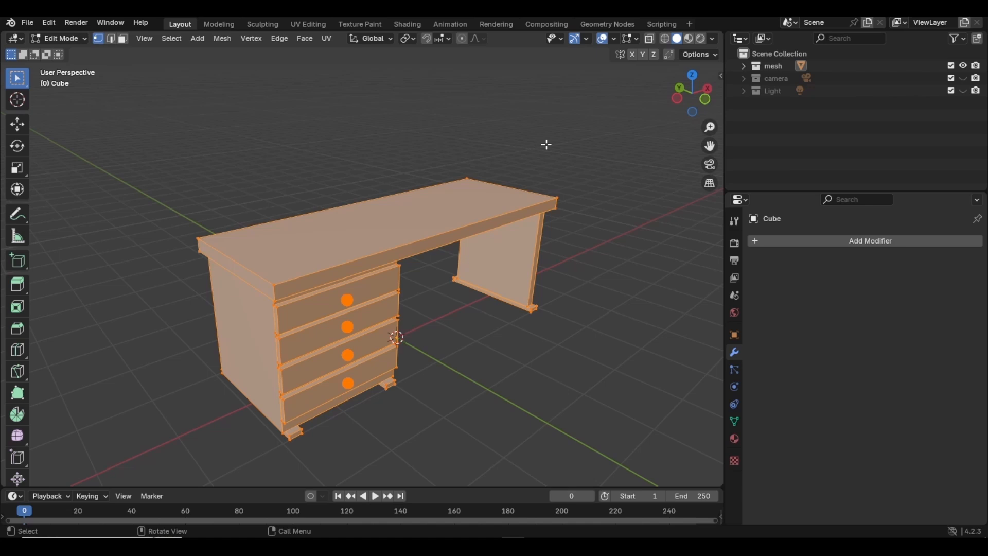
key("p")
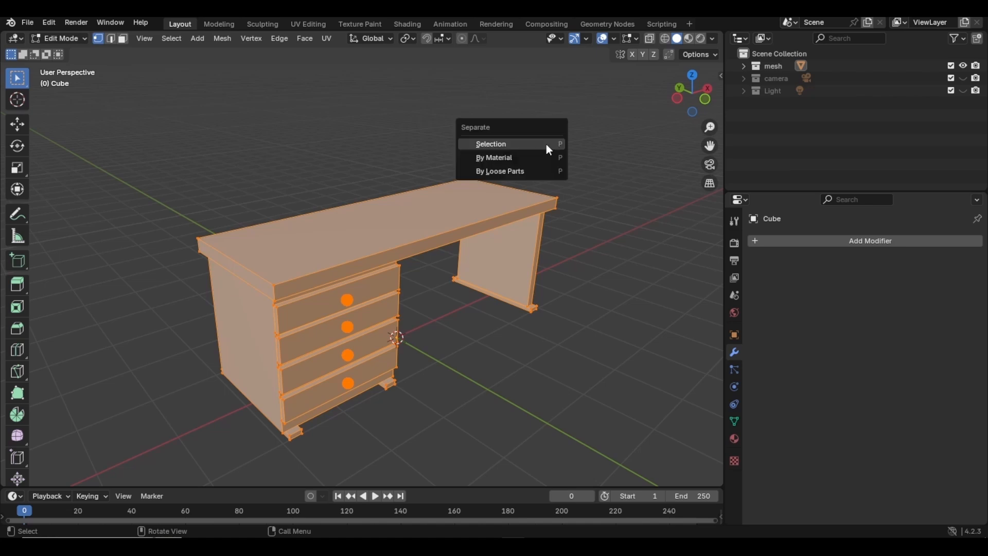
left_click(495, 174)
key("Tab")
left_click(335, 305)
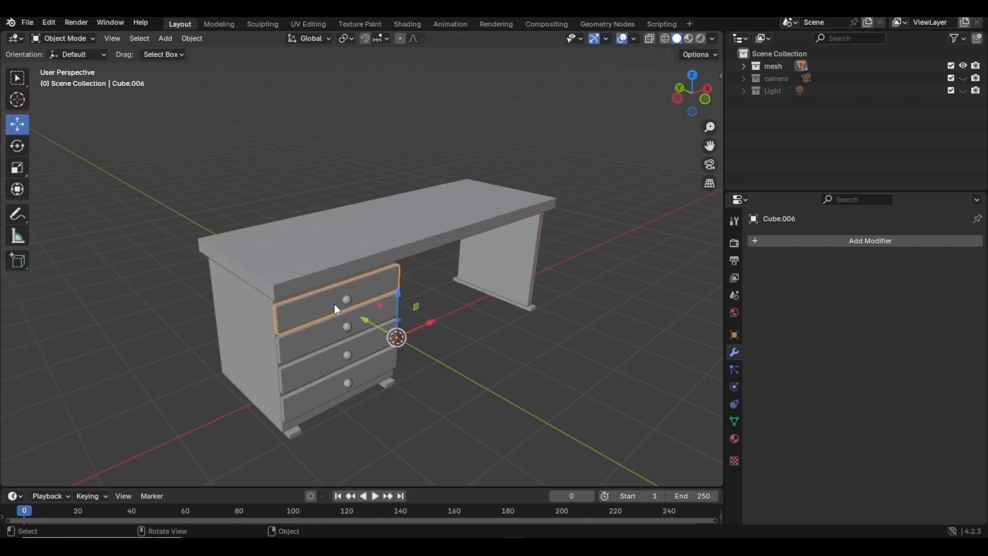
Step: Select the top drawer's knob and the third drawer front individually to examine the separated parts and their shared origin
left_click(347, 301)
left_click(337, 353)
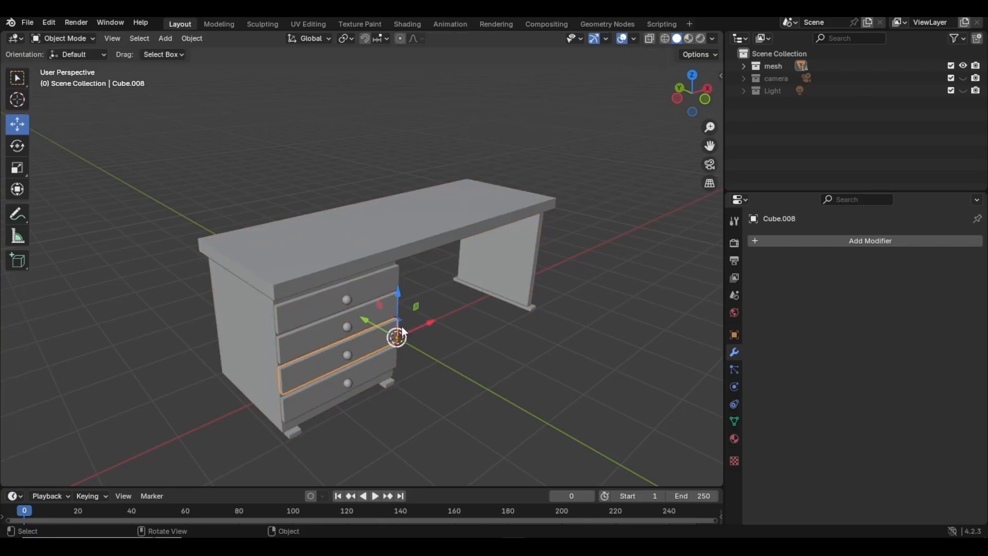
scroll(404, 335, "up", 5)
middle_click_drag(408, 348, 392, 331)
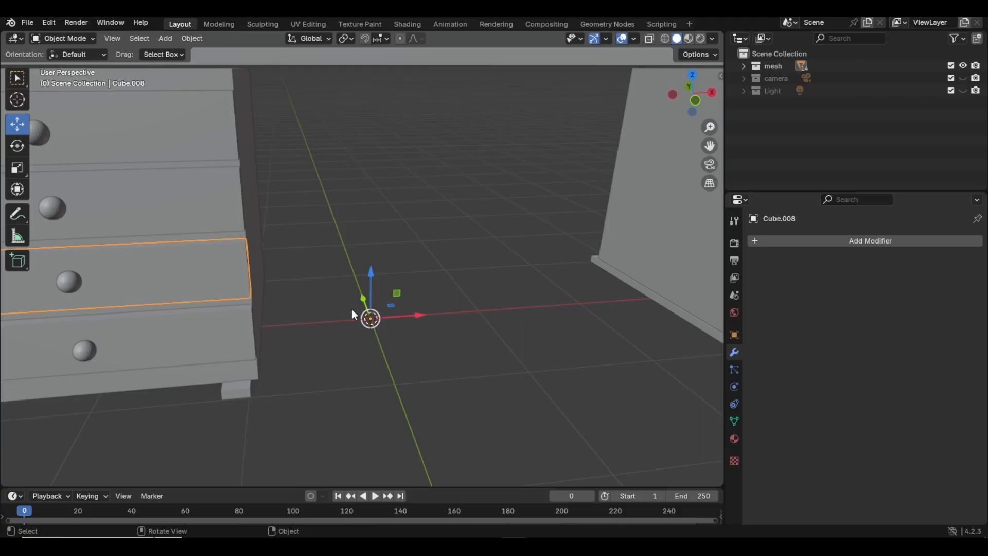
scroll(360, 327, "down", 6)
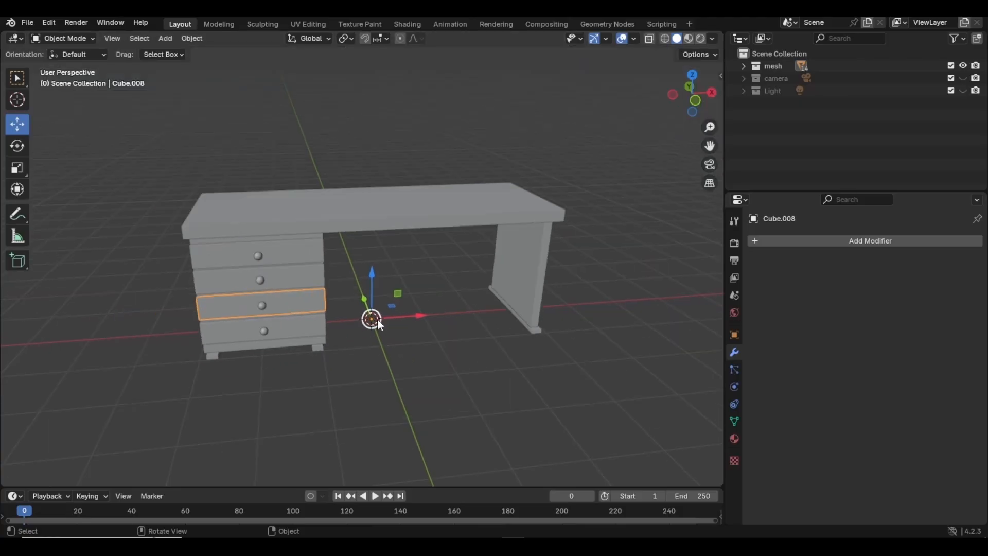
Step: Try rotating the third drawer front about the origin beneath the desk, and undo the rotation
left_click(17, 146)
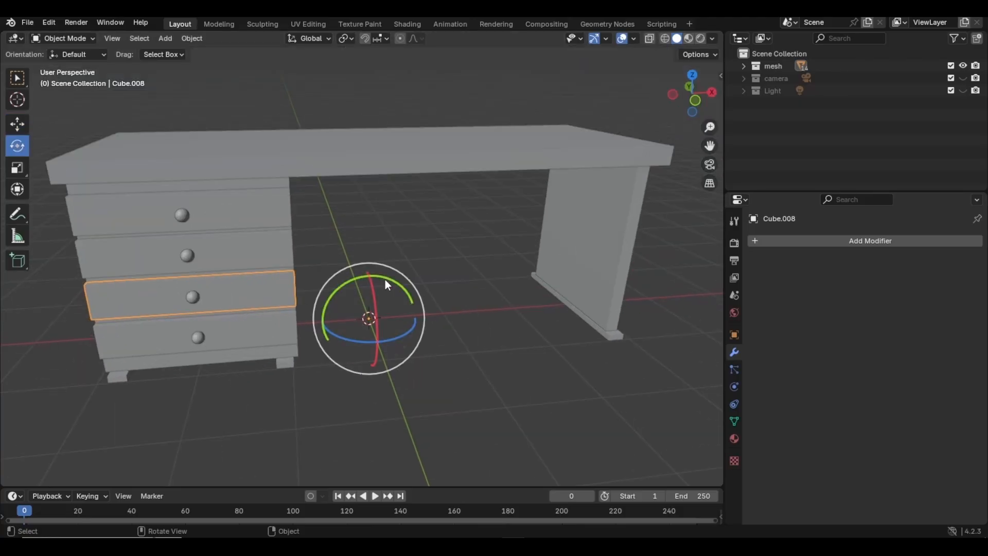
left_click_drag(384, 280, 413, 290)
key("ctrl+z")
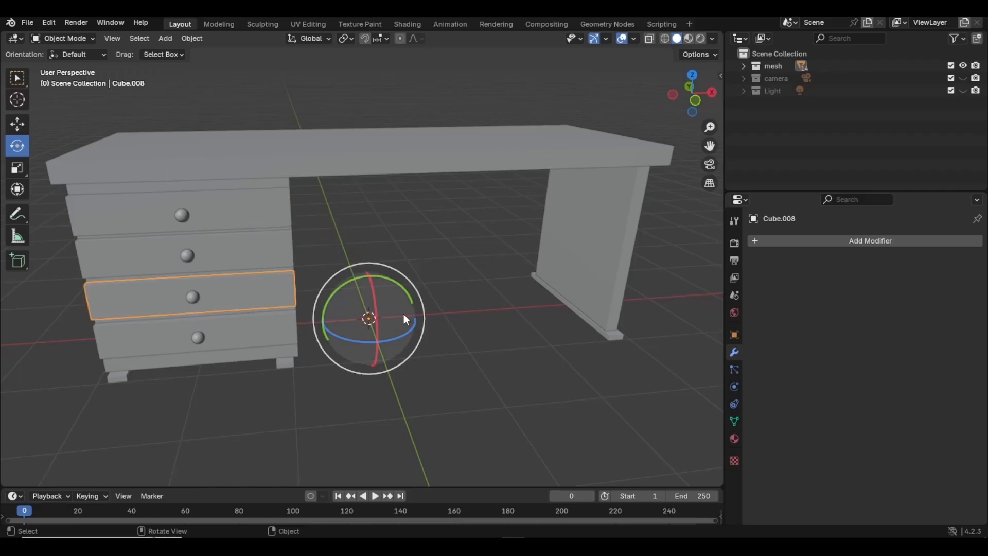
scroll(497, 386, "down", 5)
scroll(452, 360, "up", 5)
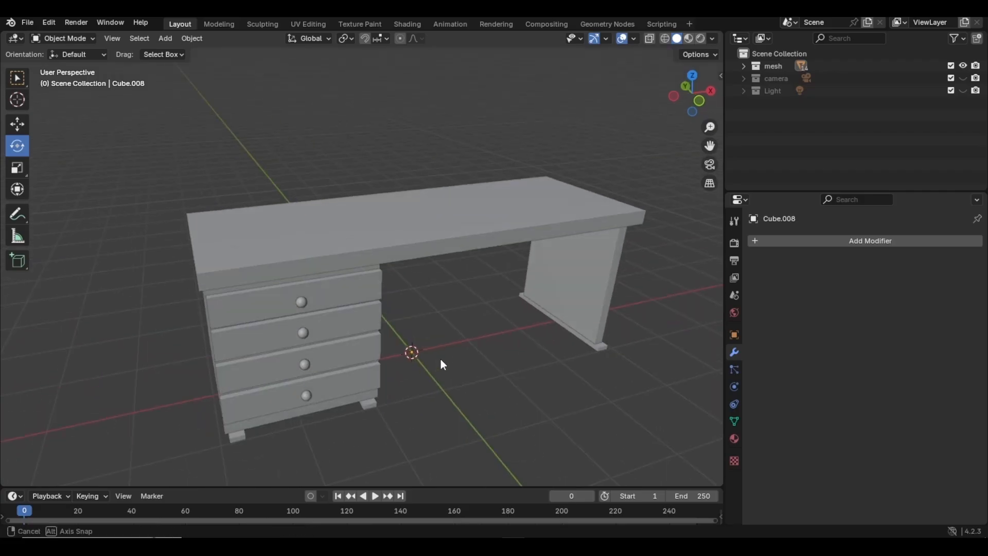
Step: Select the desktop slab with the Move tool active and create a new material for it
left_click(420, 247)
middle_click_drag(493, 332, 510, 324)
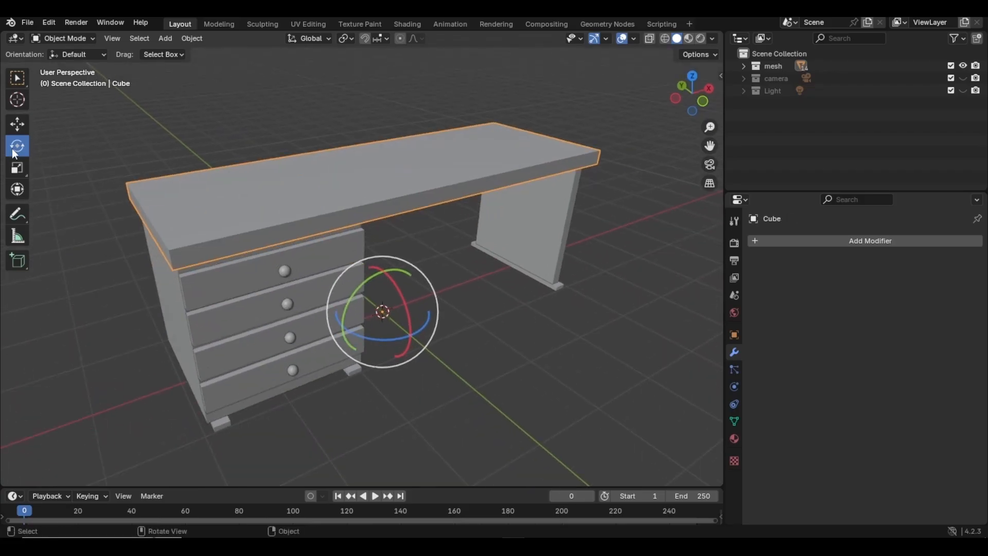
left_click(17, 124)
middle_click_drag(533, 355, 492, 302)
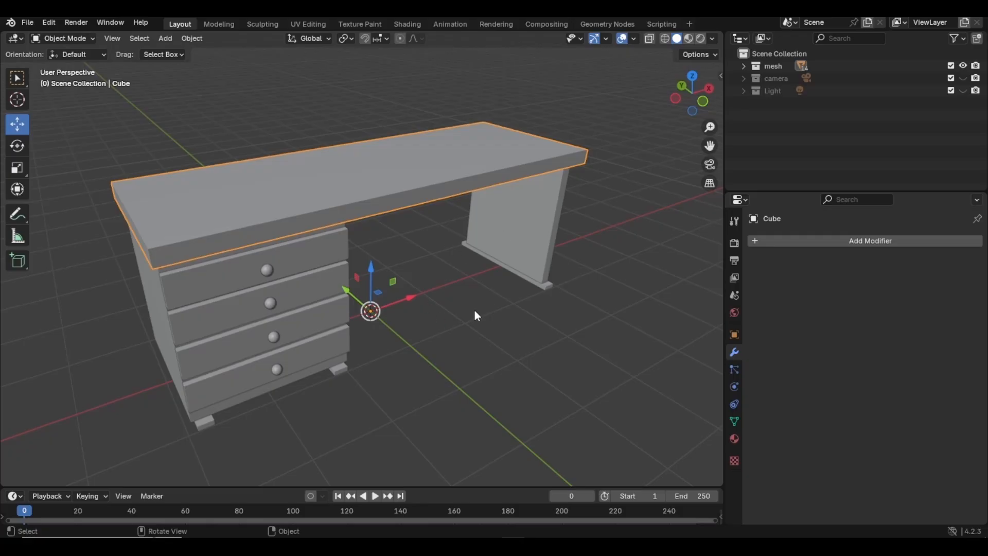
scroll(434, 238, "down", 3)
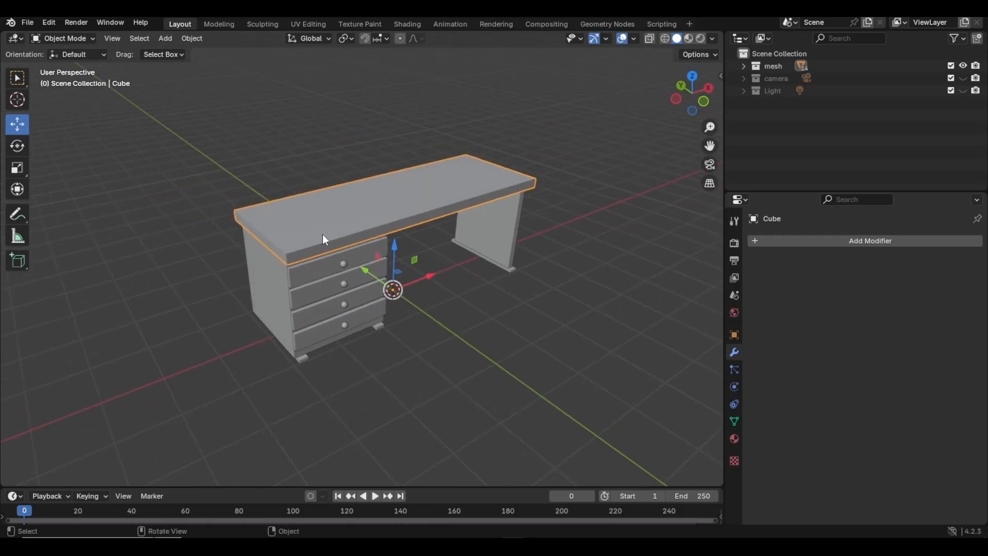
left_click(735, 437)
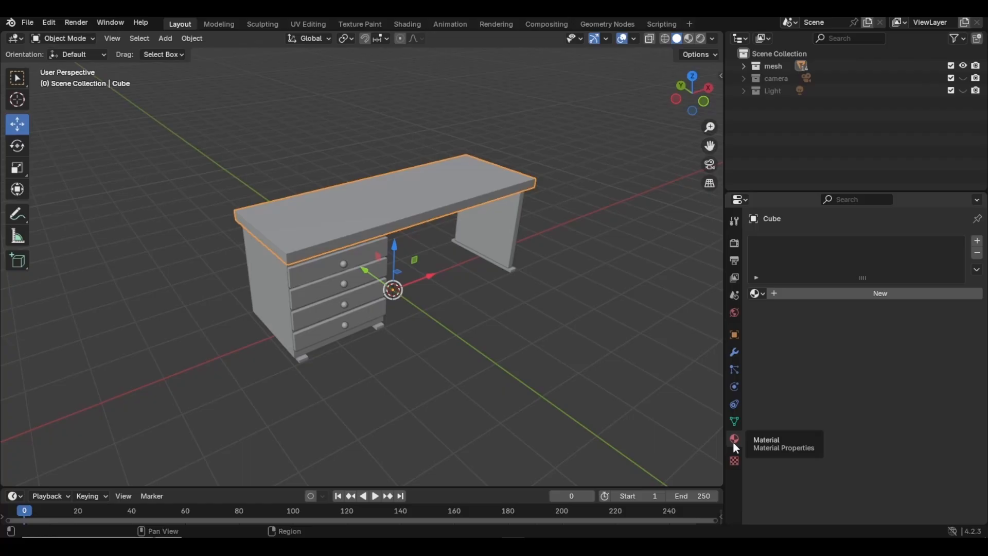
left_click(866, 292)
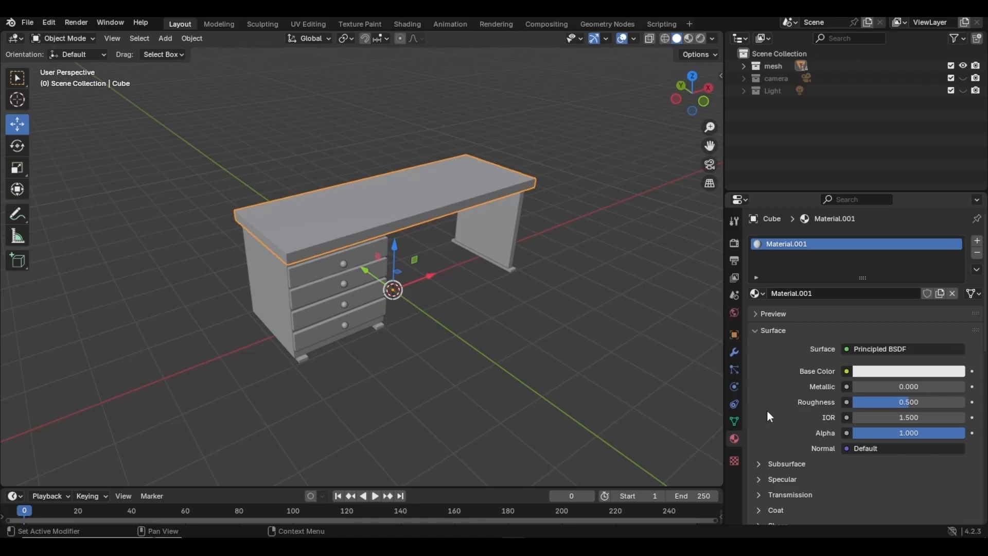
Step: Set the base colour of the desktop's new material to a light salmon tone and deselect the desktop
left_click(884, 375)
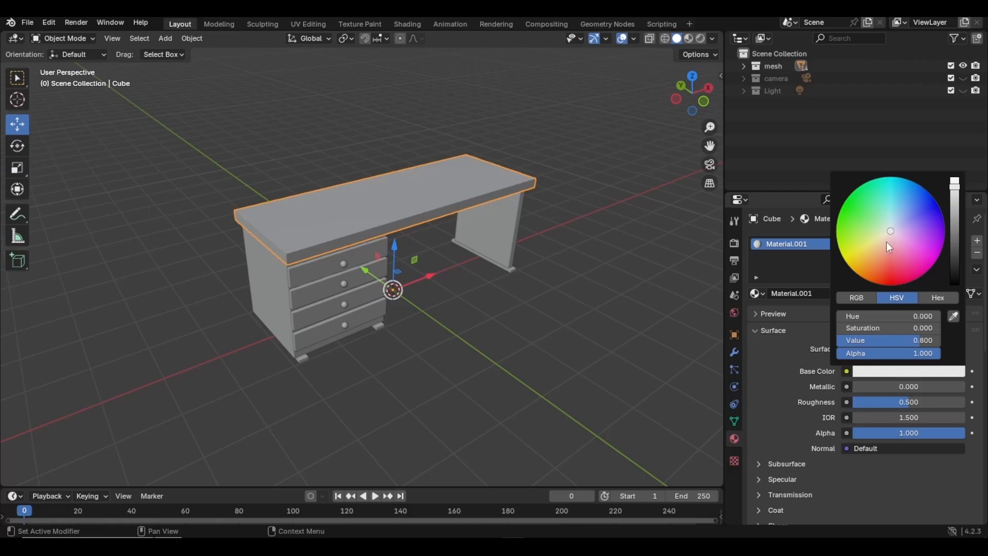
left_click_drag(889, 246, 880, 258)
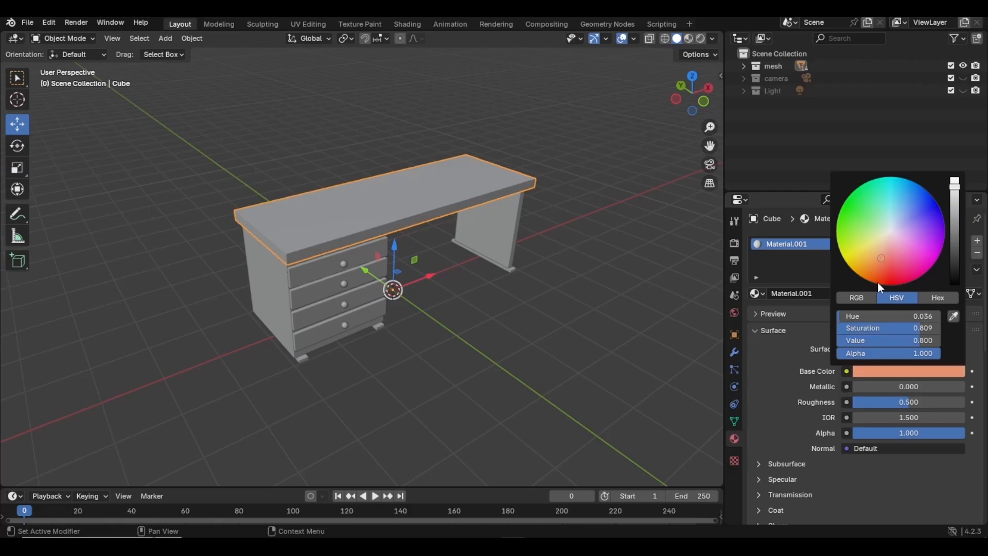
left_click(893, 370)
left_click_drag(881, 259, 882, 253)
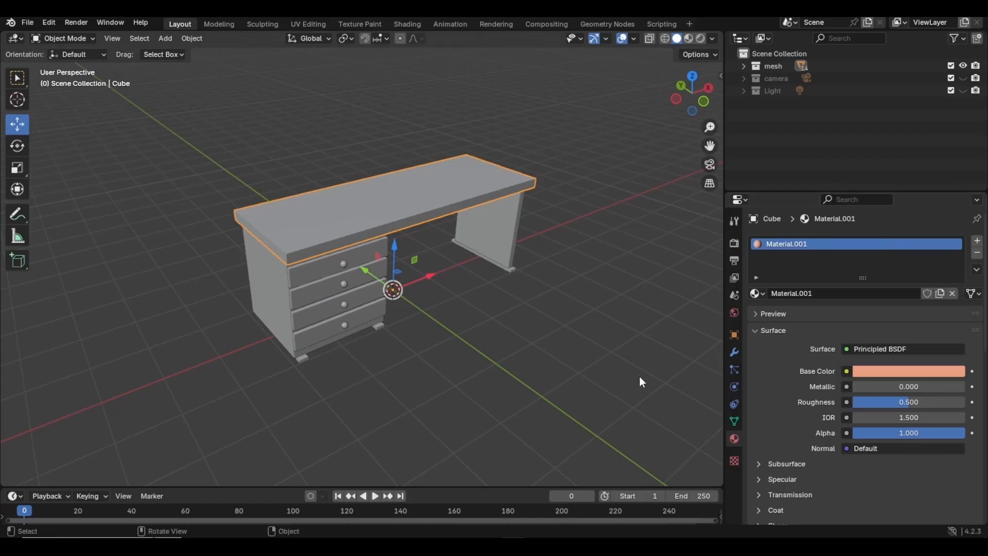
left_click(480, 294)
middle_click_drag(575, 288, 568, 303, "shift")
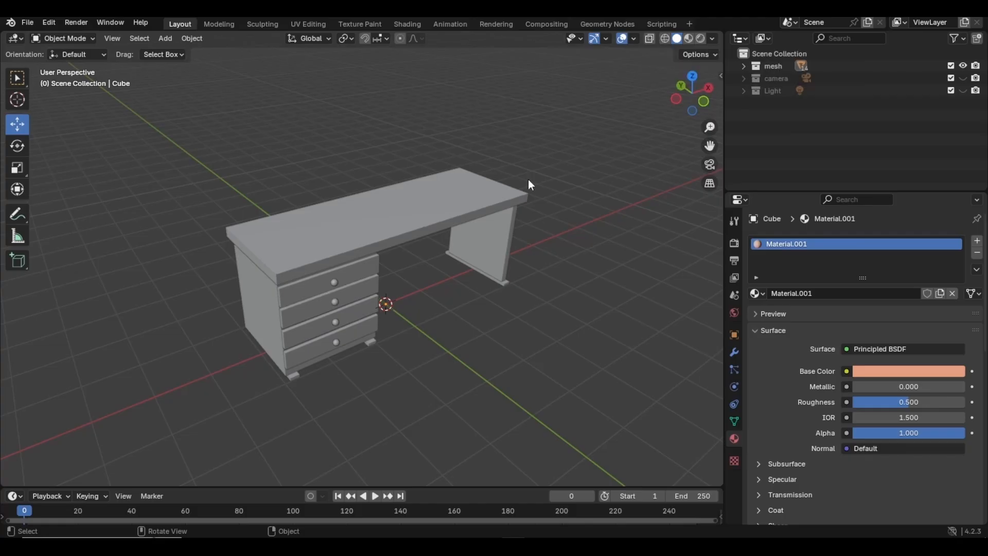
Step: Show the viewport in Material Preview and set the desktop material's base colour to orange, about hue 0.051, saturation 0.872, value 0.801
left_click(445, 208)
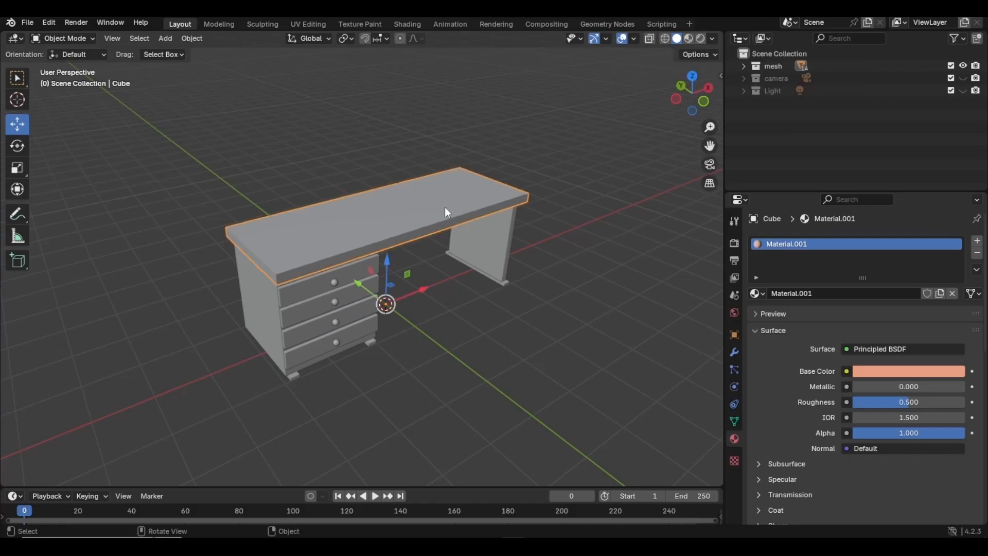
left_click(689, 39)
left_click(519, 253)
scroll(520, 252, "up", 1)
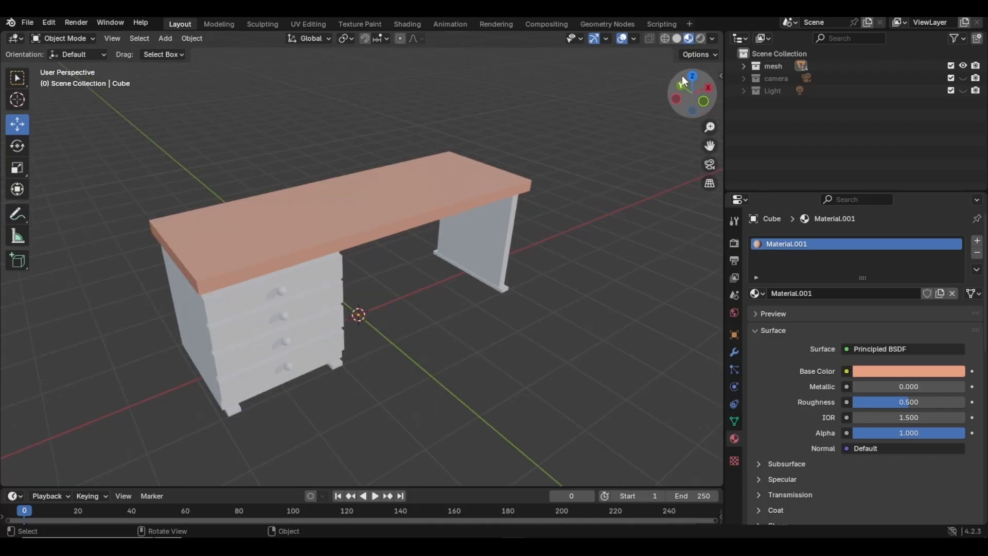
middle_click_drag(341, 279, 349, 254)
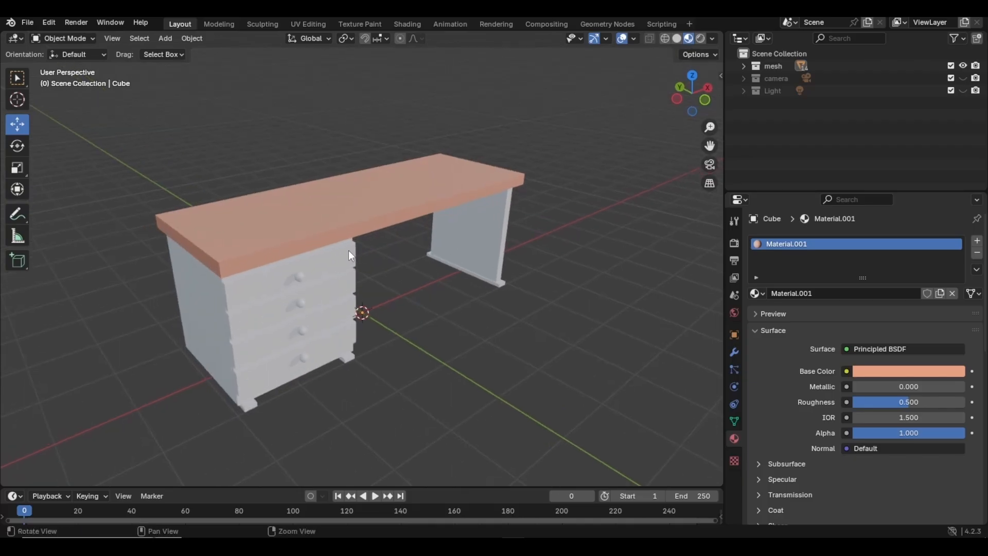
left_click(924, 370)
left_click_drag(901, 256, 875, 261)
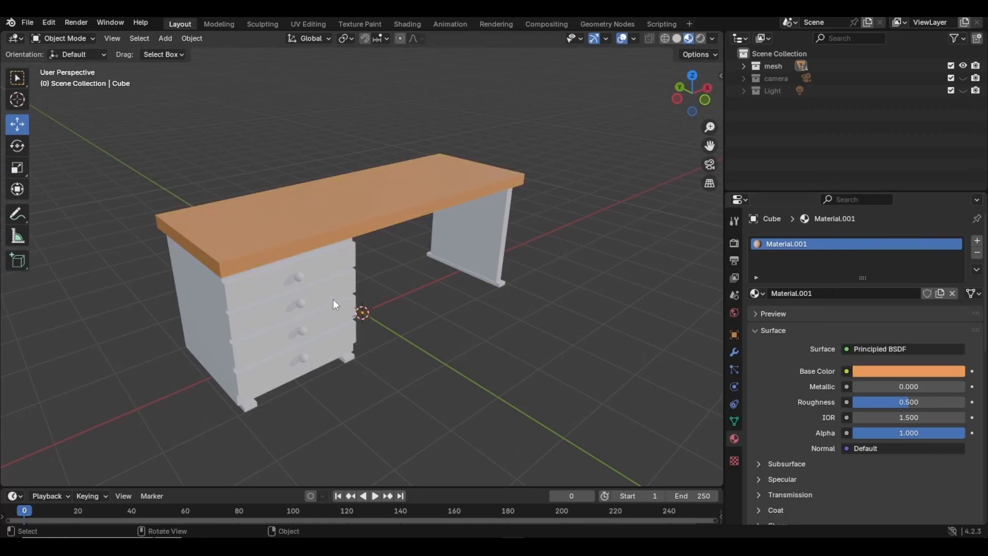
Step: Assign the existing Material.001 to the drawer cabinet body and to the side panel at the desk's opposite end
scroll(333, 298, "up", 1)
middle_click_drag(361, 343, 419, 326, "shift")
left_click(255, 280)
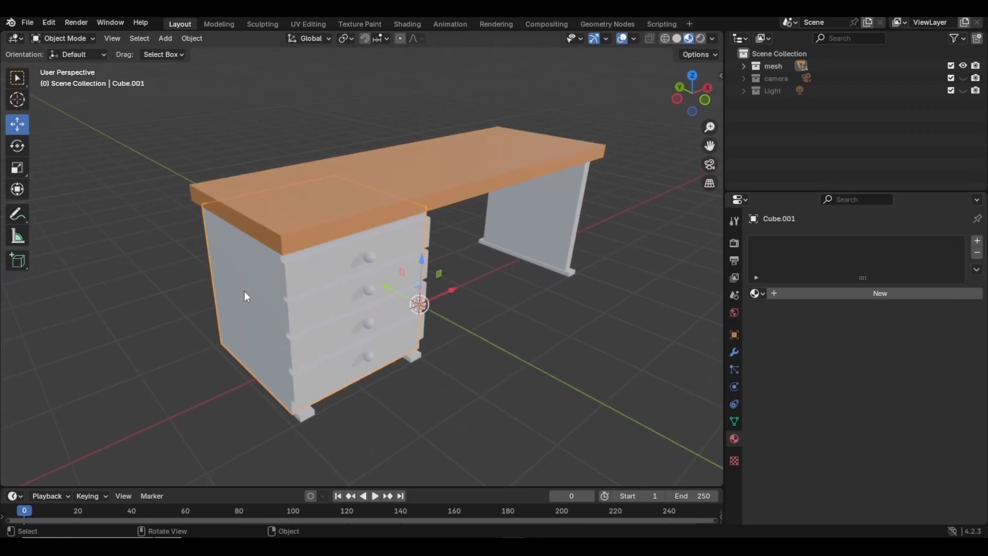
left_click(756, 293)
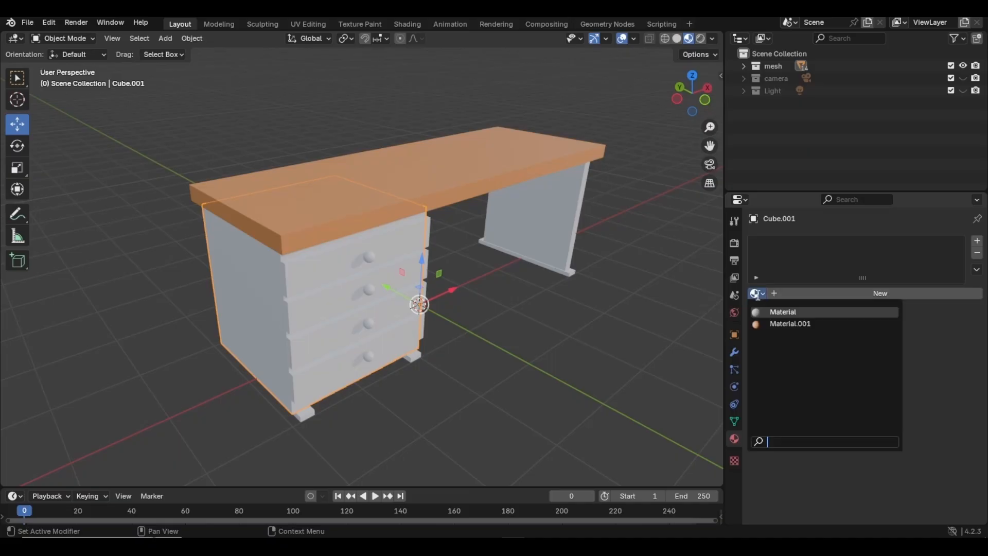
left_click(777, 324)
left_click(549, 227)
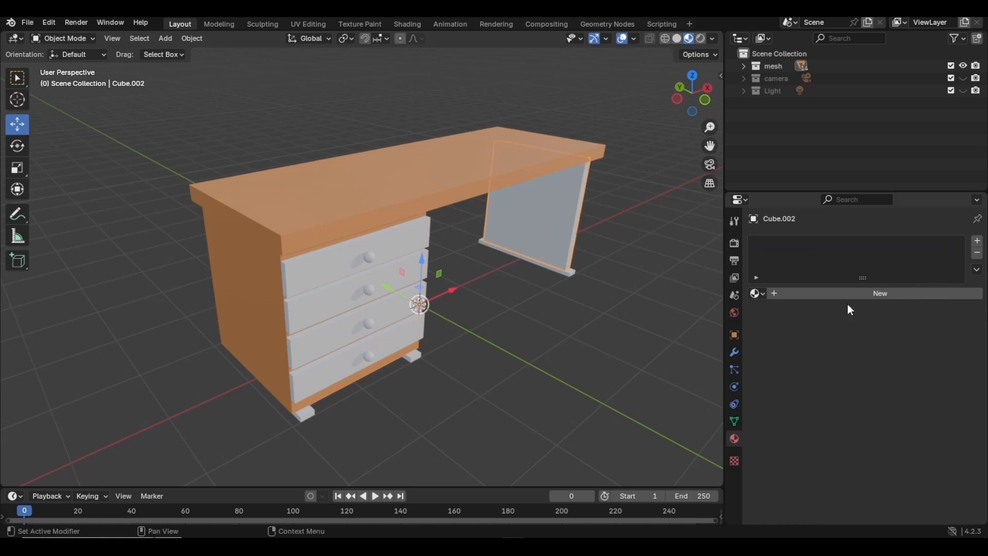
left_click(756, 294)
left_click(779, 323)
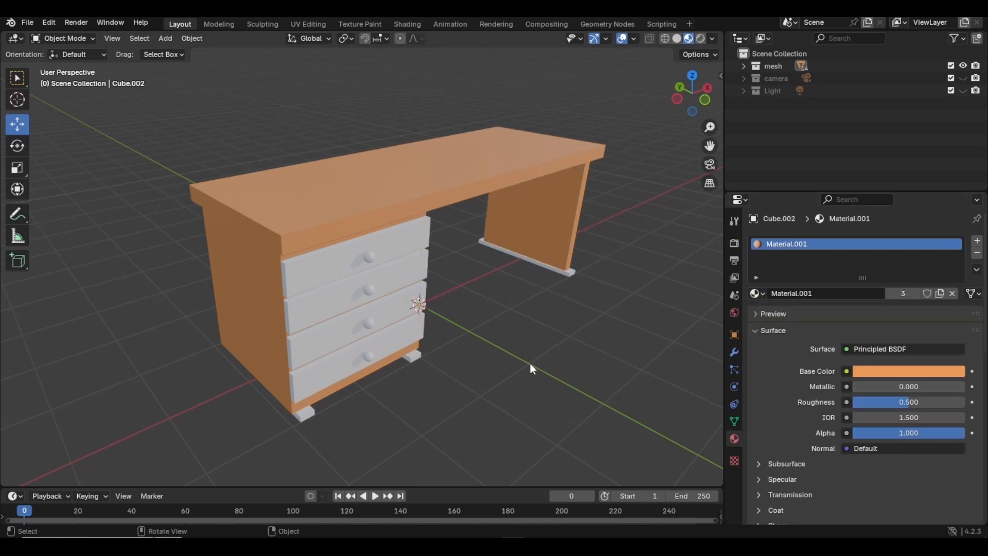
Step: Assign Material.001 to the top drawer front and the second drawer front
left_click(326, 268)
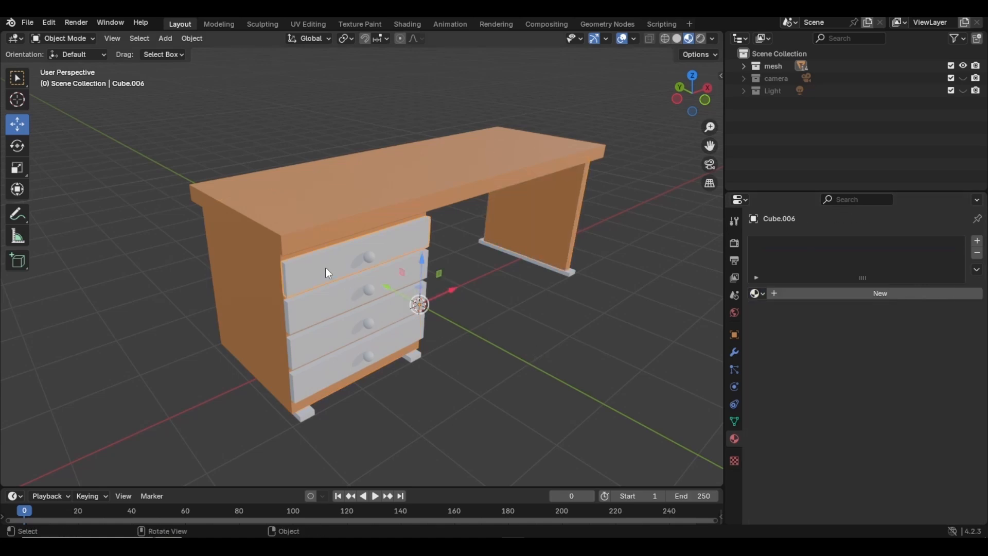
left_click(757, 293)
left_click(773, 323)
left_click(341, 304)
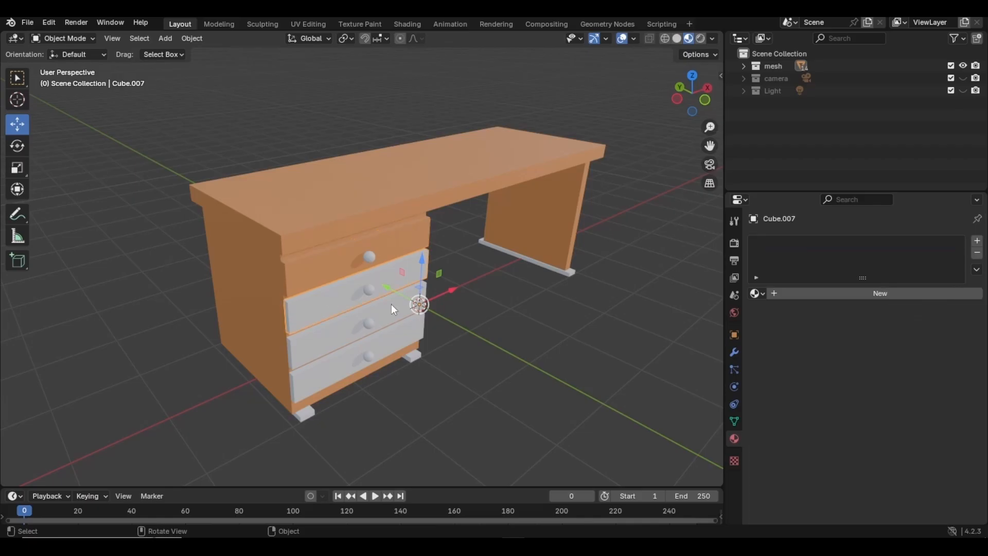
left_click(756, 293)
left_click(774, 323)
left_click(481, 367)
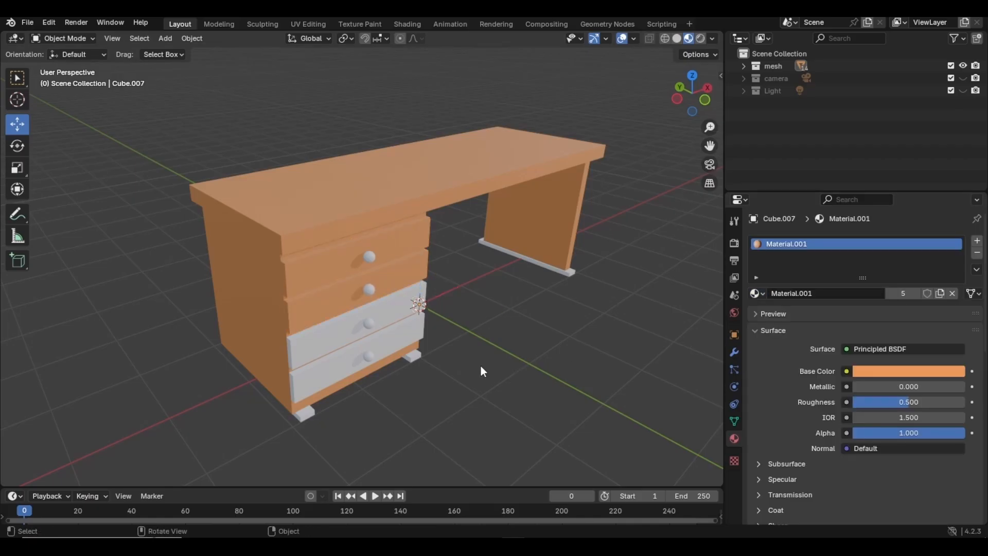
Step: Assign Material.001 to the third drawer front and the bottom drawer front
left_click(331, 344)
left_click(757, 293)
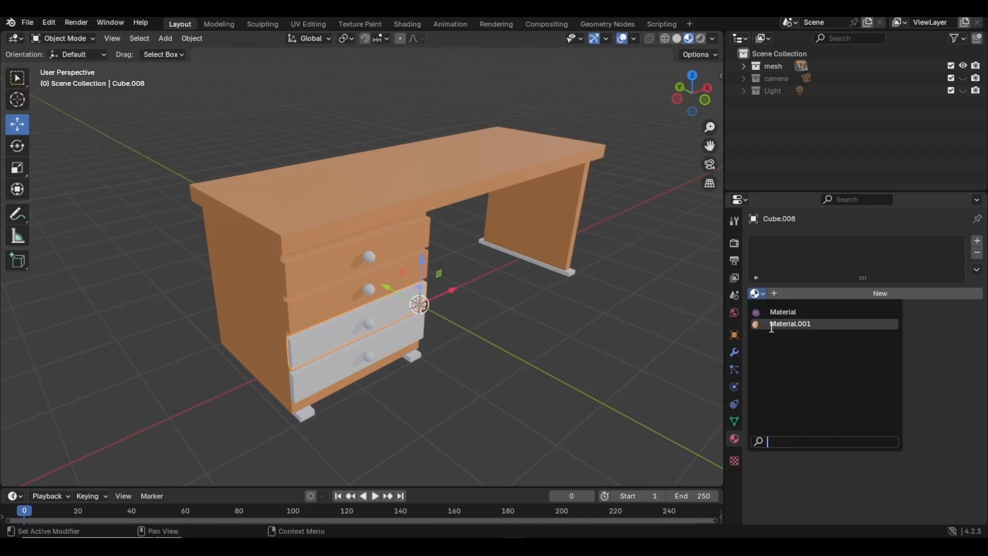
left_click(774, 324)
left_click(373, 378)
left_click(756, 293)
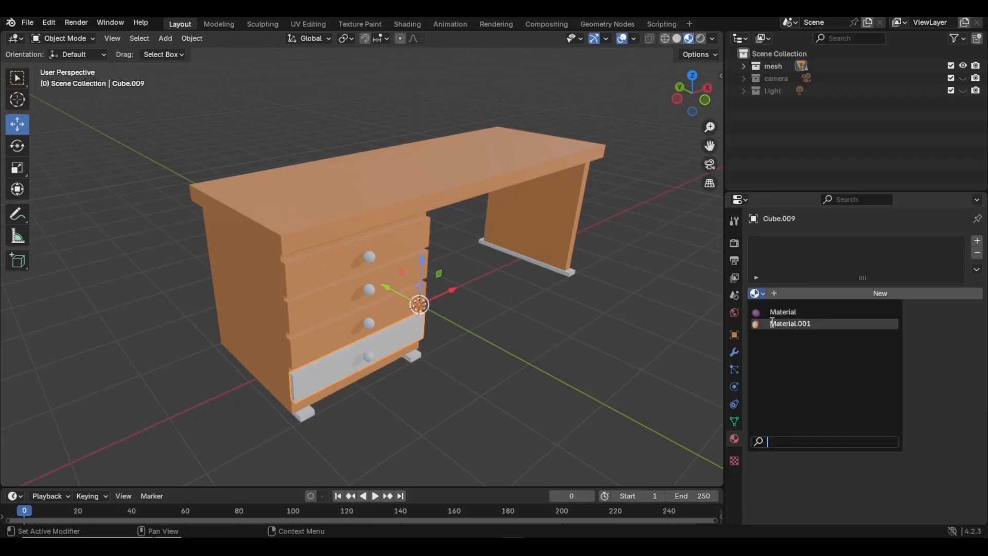
left_click(773, 324)
left_click(549, 361)
Step: Assign Material.001 to the foot under the outer side of the drawer cabinet
middle_click_drag(487, 306, 518, 342)
left_click(297, 399)
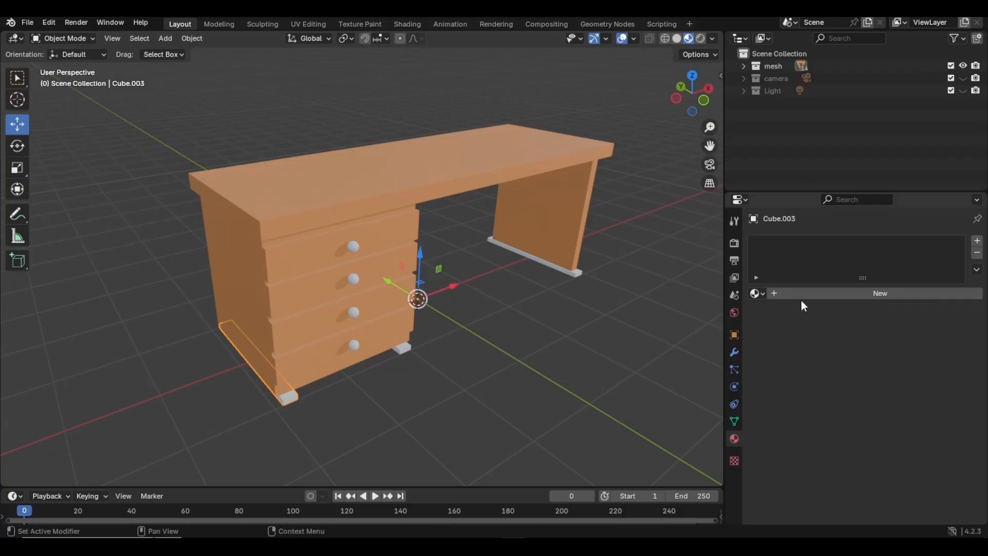
left_click(754, 294)
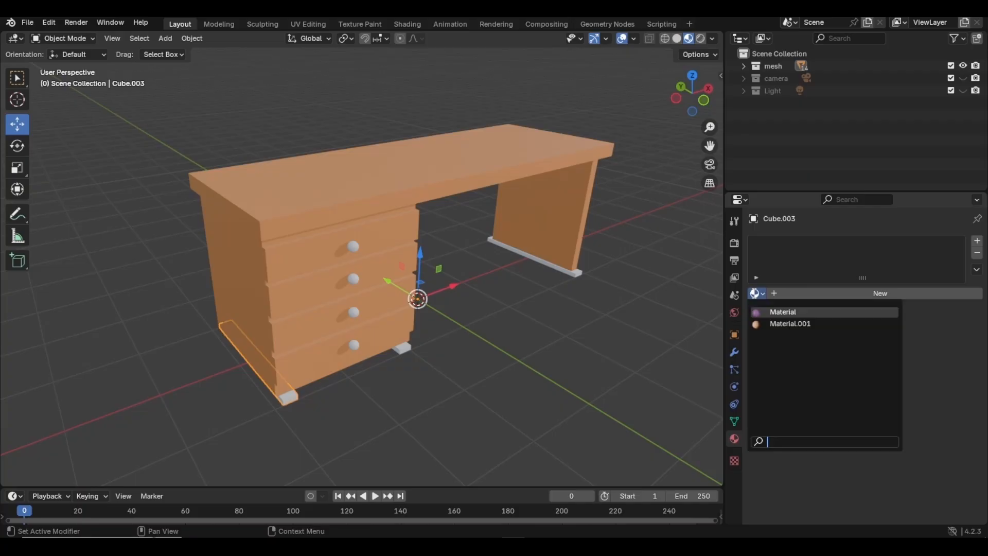
left_click(776, 322)
scroll(376, 415, "up", 2)
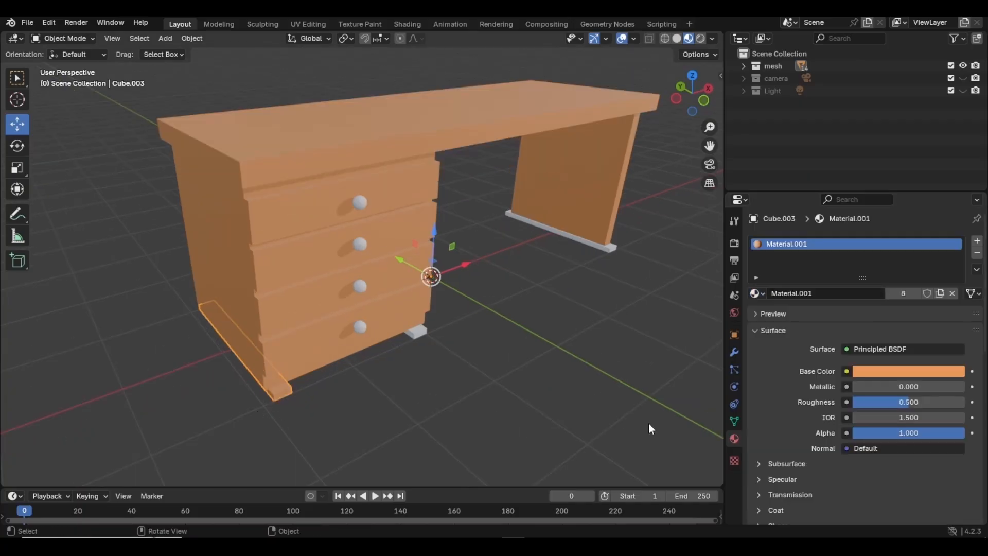
Step: Try darkening the shared orange material's base colour to brown, undo the change and deselect the foot
left_click(888, 371)
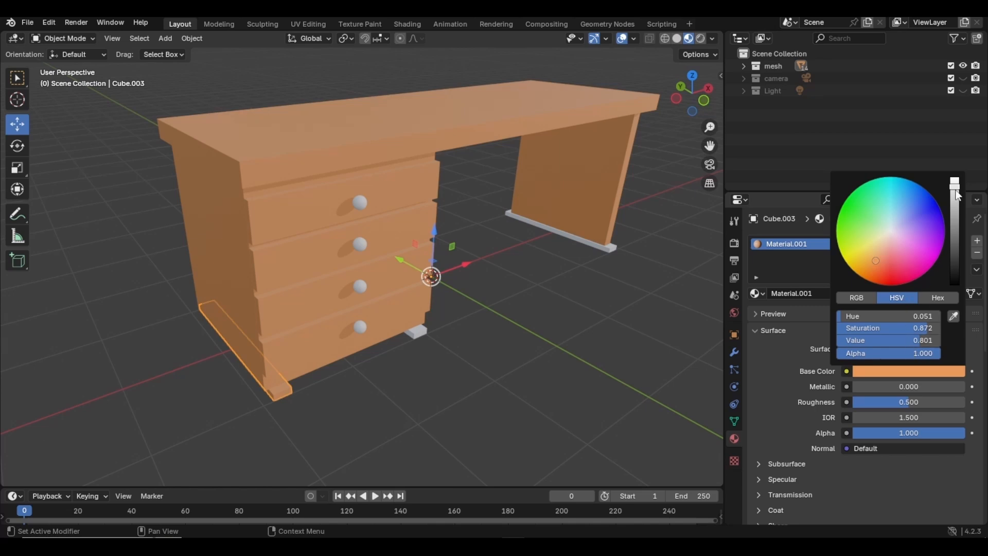
left_click_drag(956, 194, 954, 216)
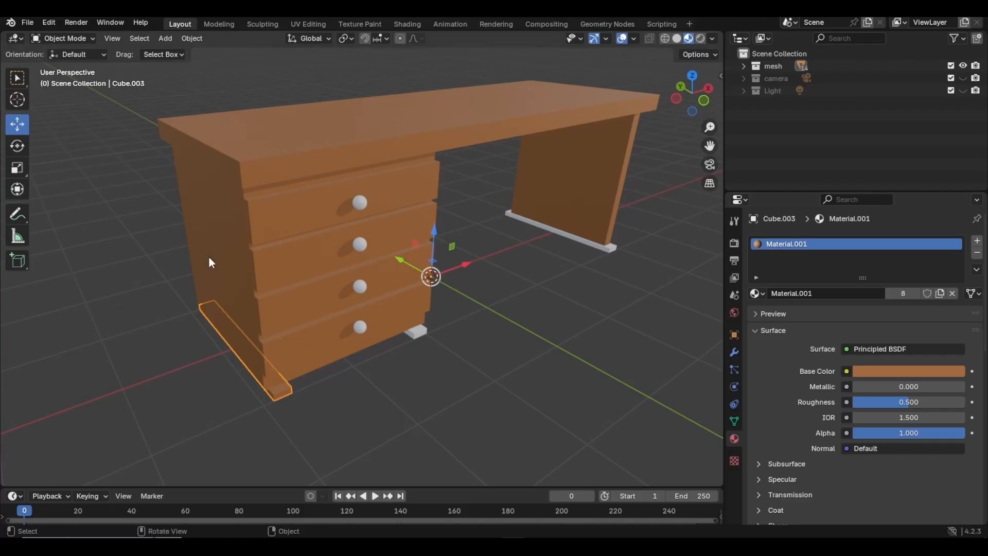
key("ctrl+z")
left_click(563, 325)
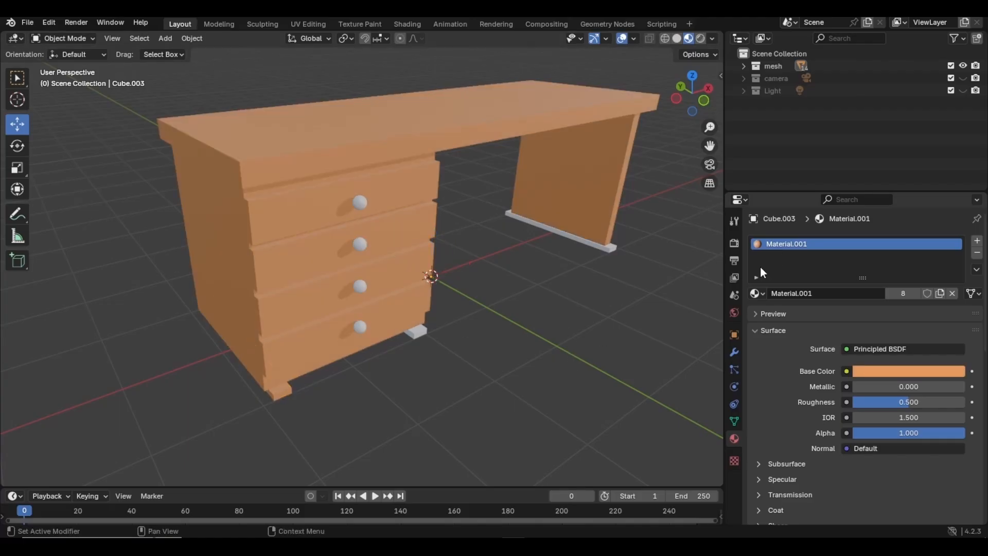
Step: Rename the orange material shared by the desk parts to Wood_color
left_click(277, 392)
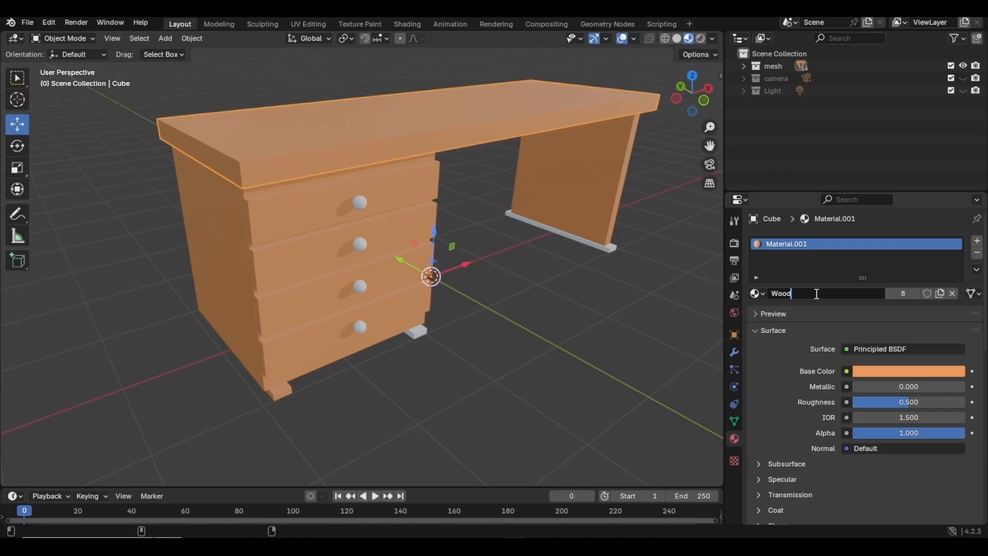
type("_color")
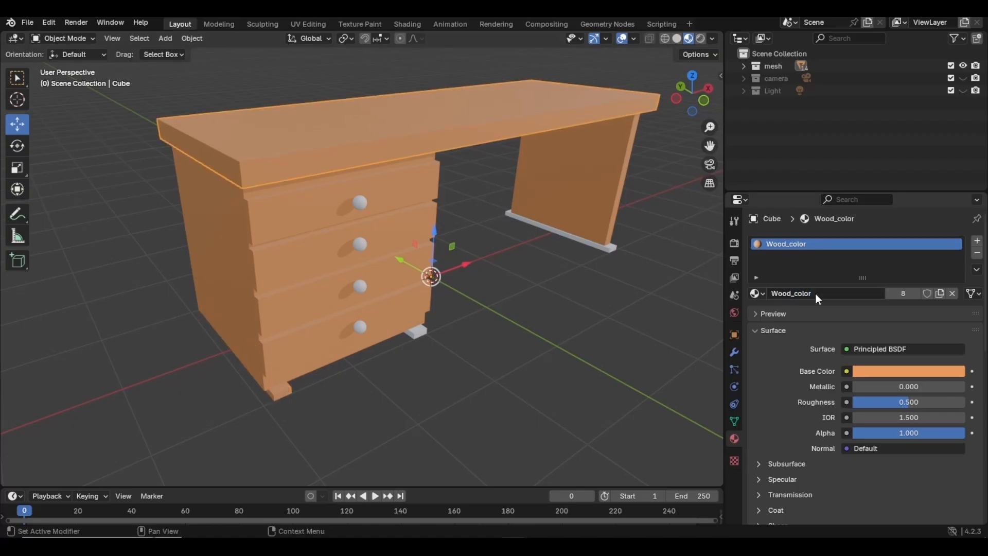
left_click(475, 416)
Step: Check which materials the drawer fronts, cabinet body, side panel, inner foot and a knob use
left_click(279, 239)
left_click(290, 283)
left_click(306, 323)
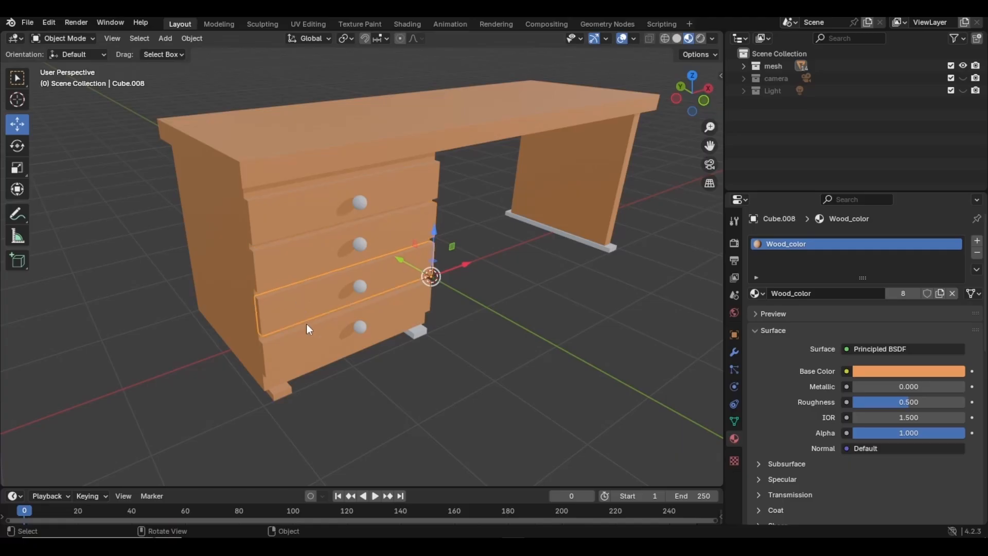
left_click(307, 336)
left_click(210, 254)
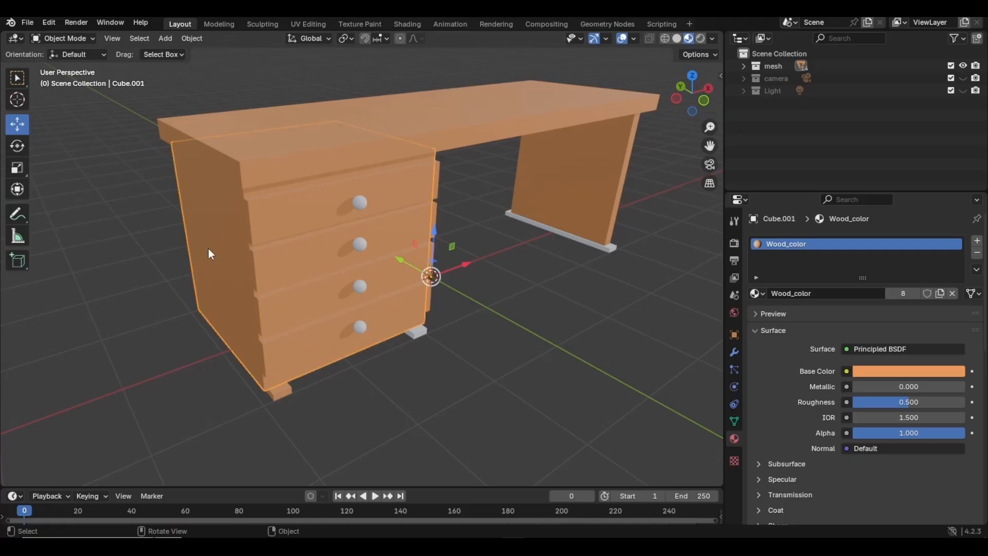
left_click(574, 192)
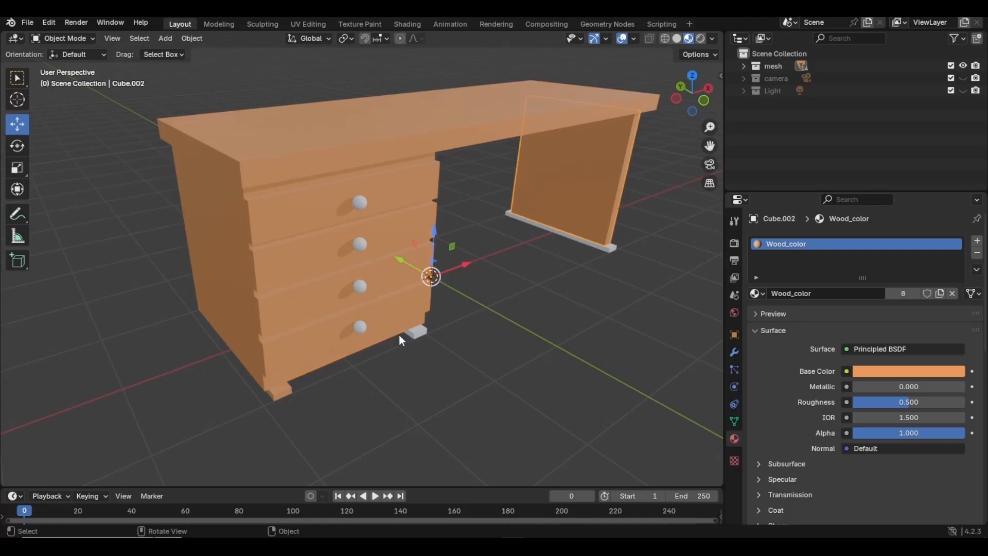
left_click(416, 337)
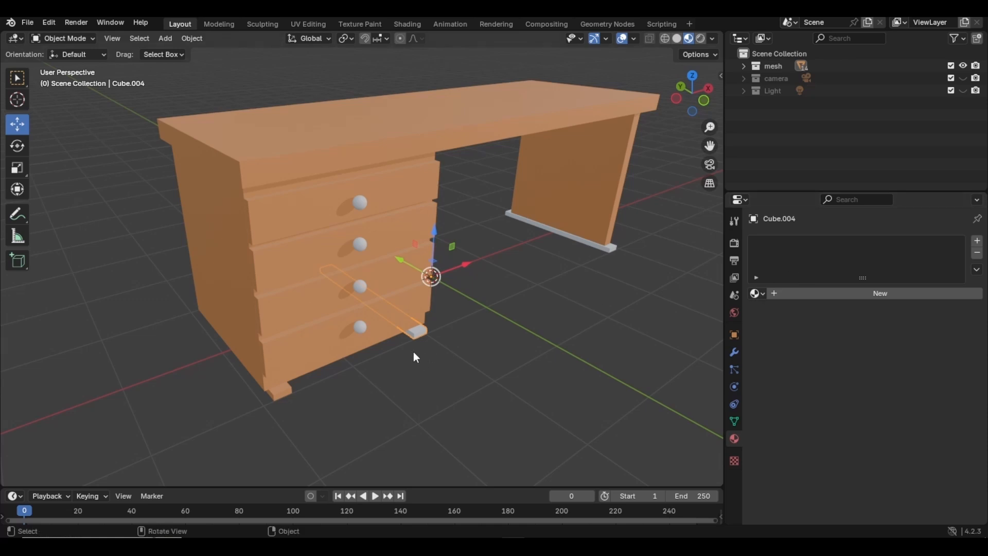
left_click(362, 286)
left_click(290, 290)
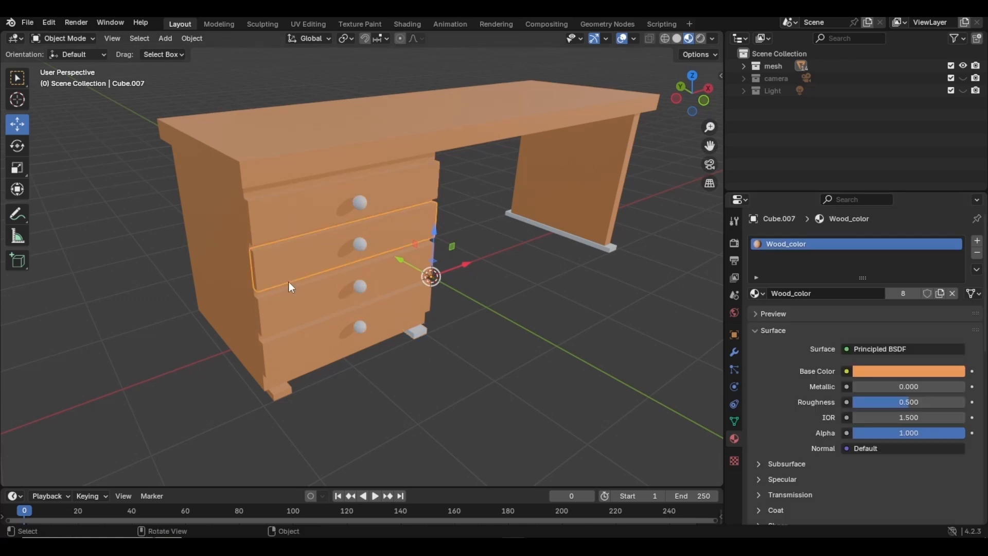
left_click(297, 348)
Step: Make a separate copy of Wood_color for the outer foot of the drawer cabinet and name it Wood_color_002
left_click(290, 392)
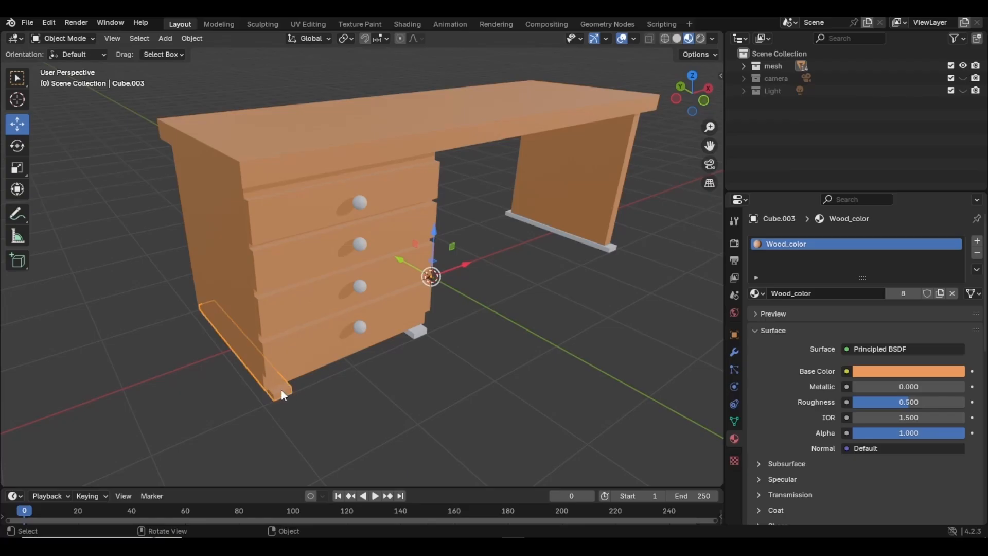
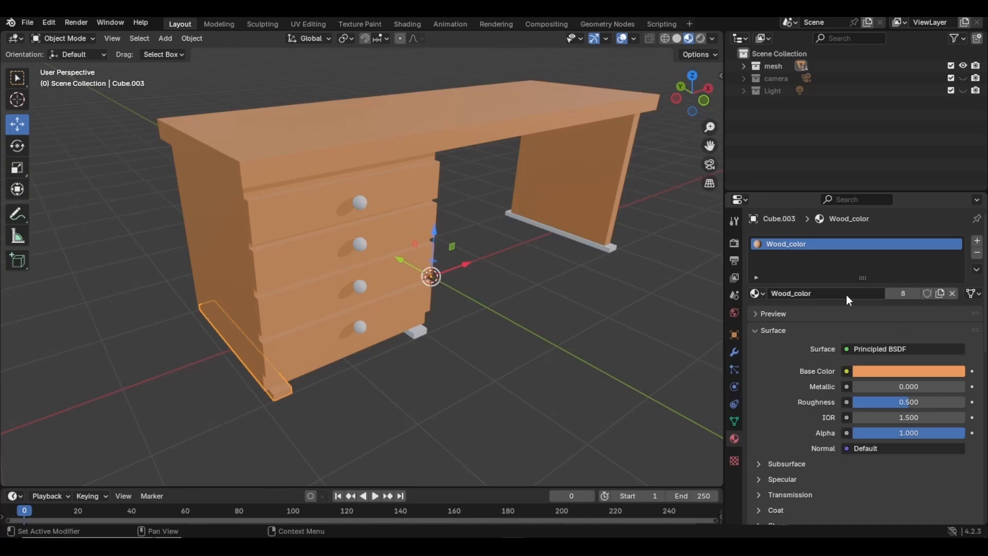
left_click(940, 293)
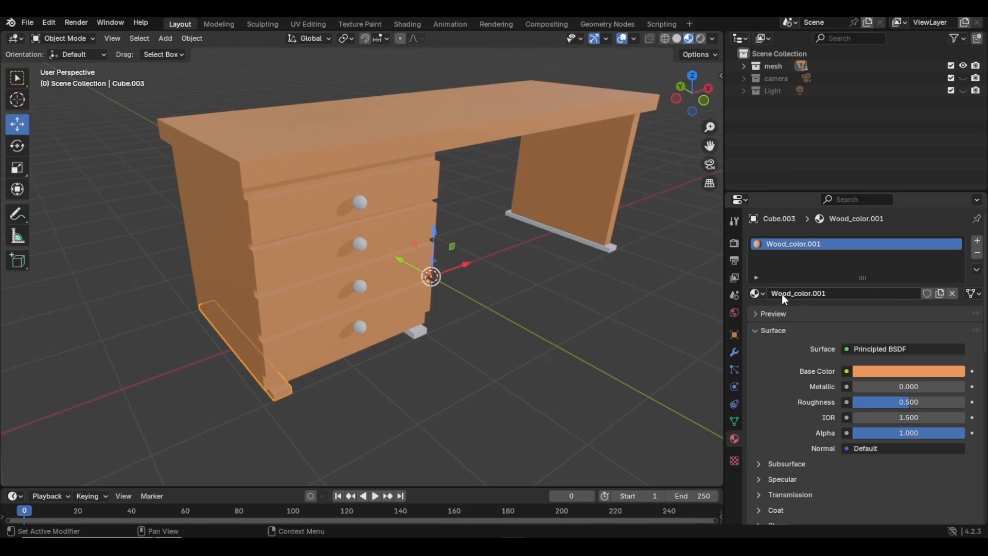
left_click(833, 292)
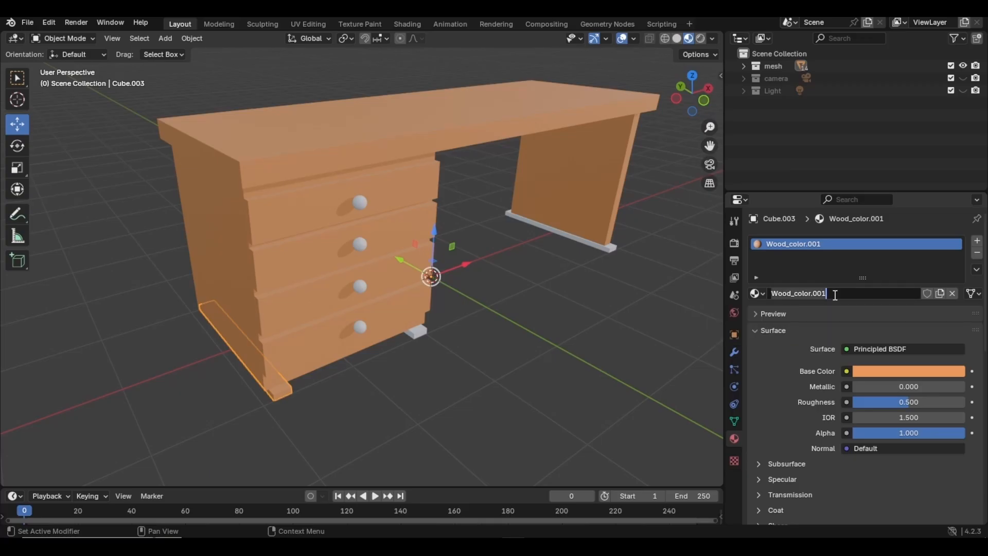
left_click(835, 295)
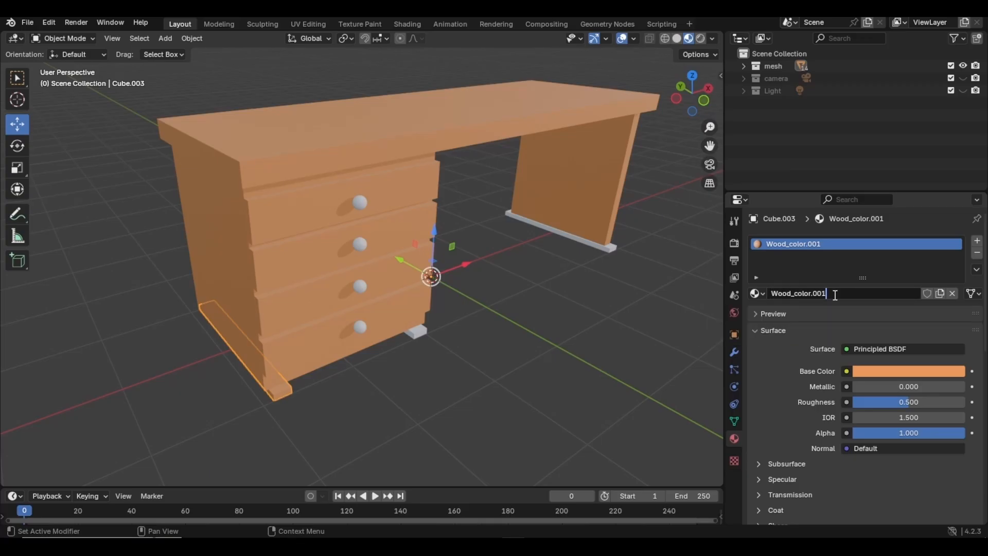
key("BackSpace")
key("BackSpace")
key("BackSpace")
key("BackSpace")
type("_002")
key("Return")
Step: Darken the base colour of Wood_color_002 to a brown with a value of about 0.209
left_click(897, 373)
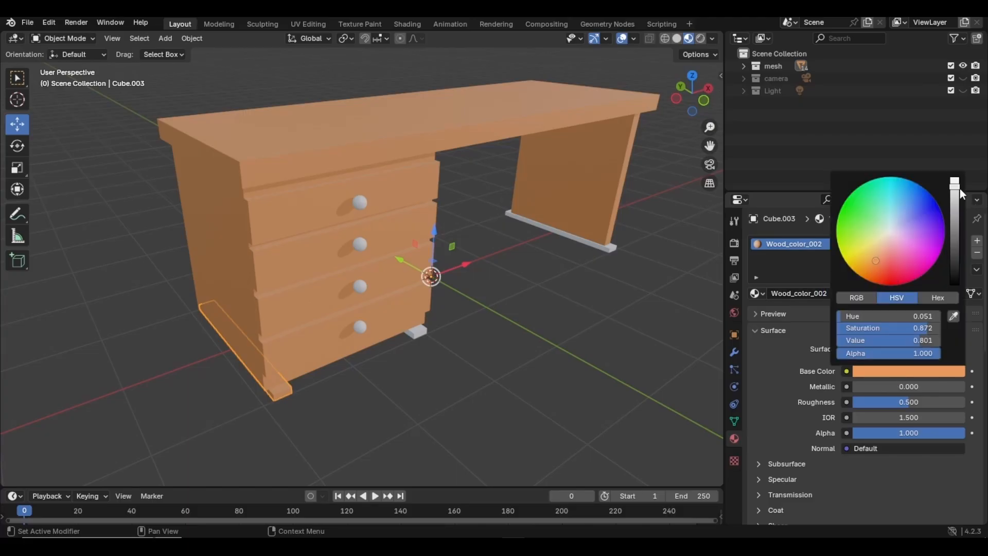
left_click_drag(955, 185, 955, 232)
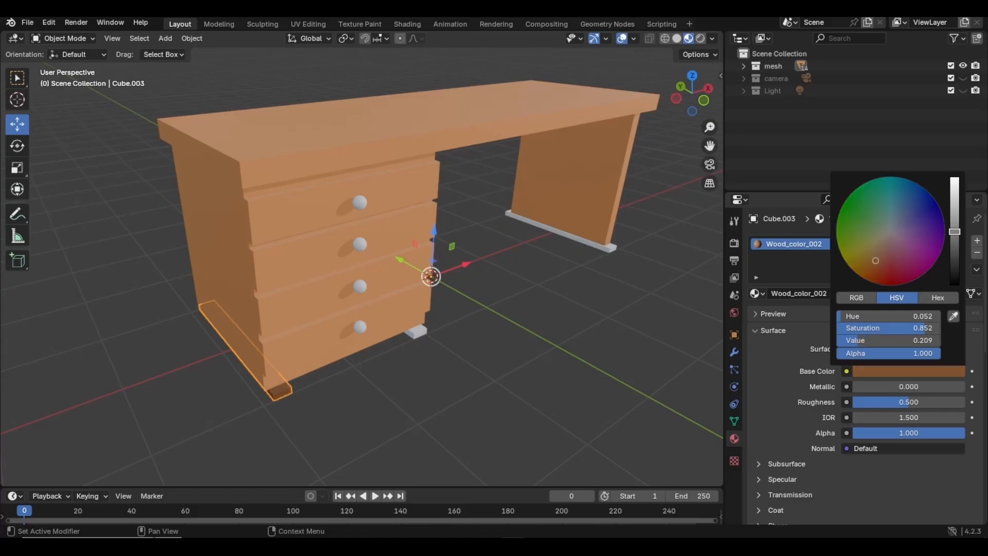
left_click(471, 447)
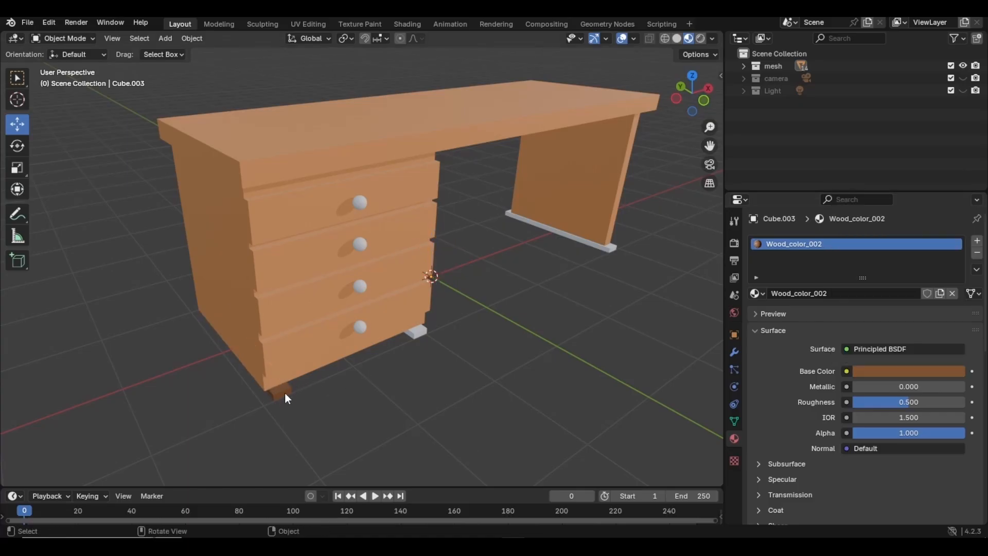
Step: Assign Wood_color_002 to the inner foot of the drawer cabinet and the foot under the opposite side panel
left_click(411, 334)
left_click(299, 270)
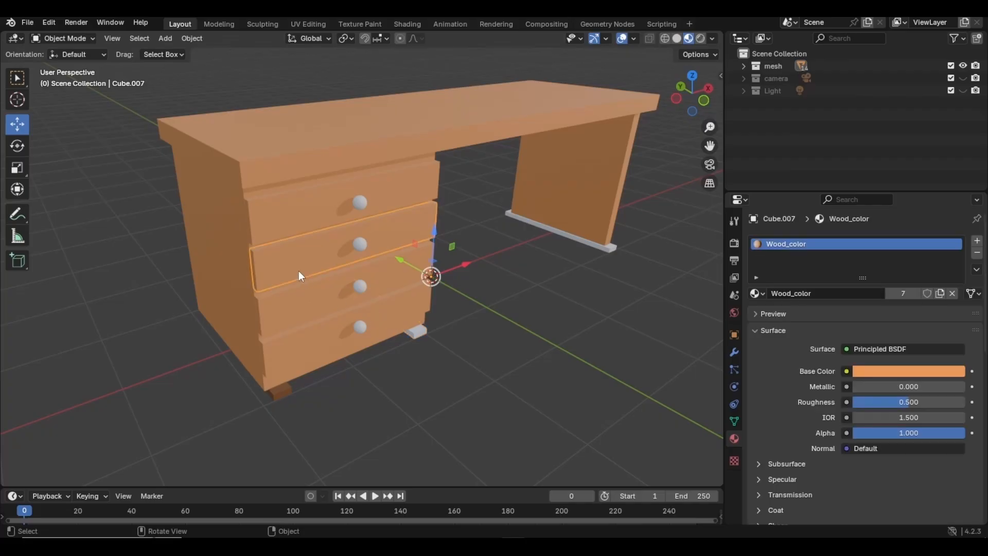
left_click(286, 397)
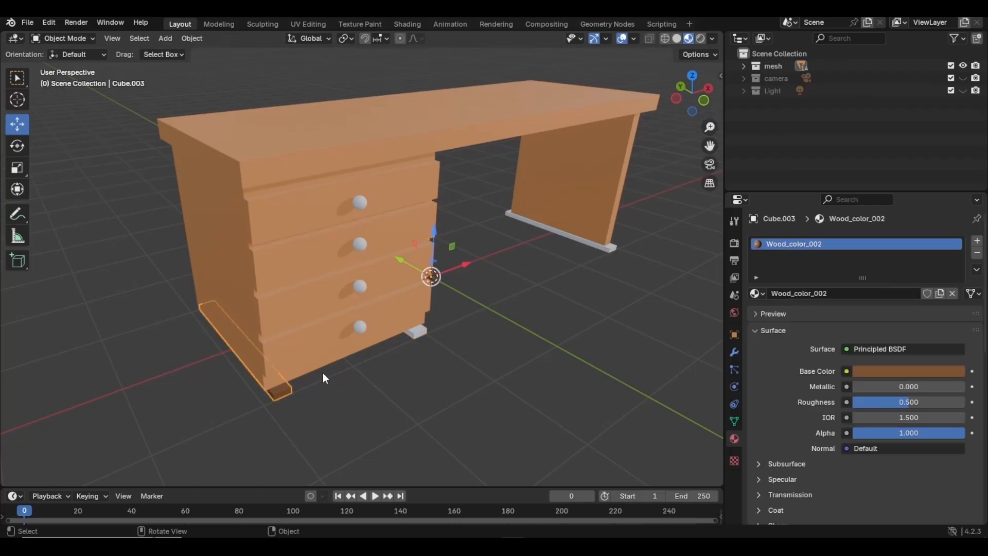
left_click(418, 334)
left_click(754, 293)
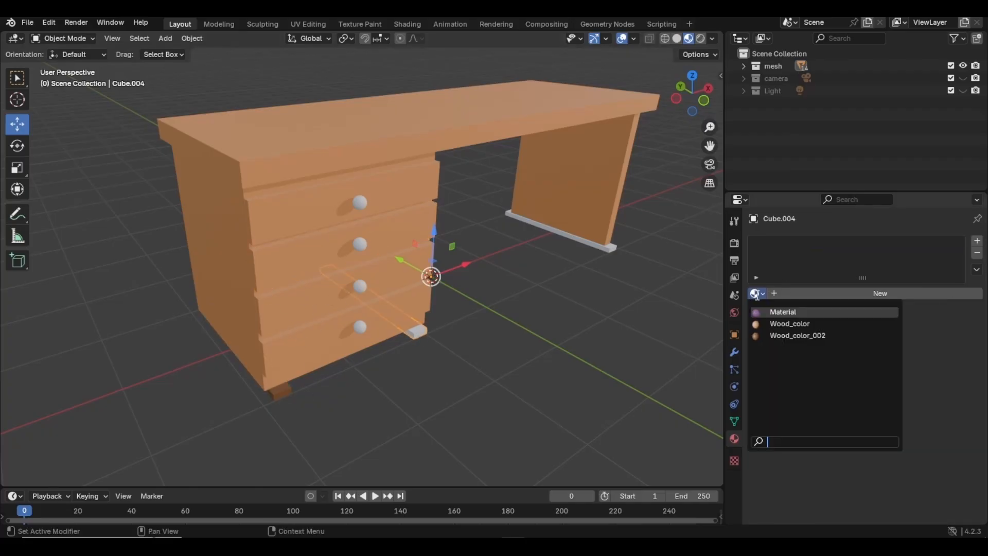
left_click(787, 335)
left_click(613, 247)
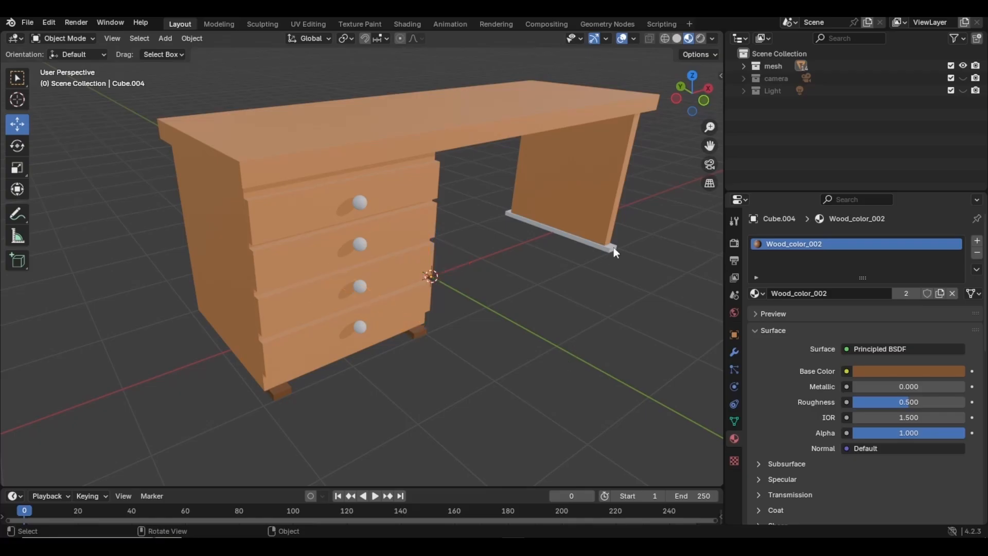
left_click(756, 293)
left_click(784, 335)
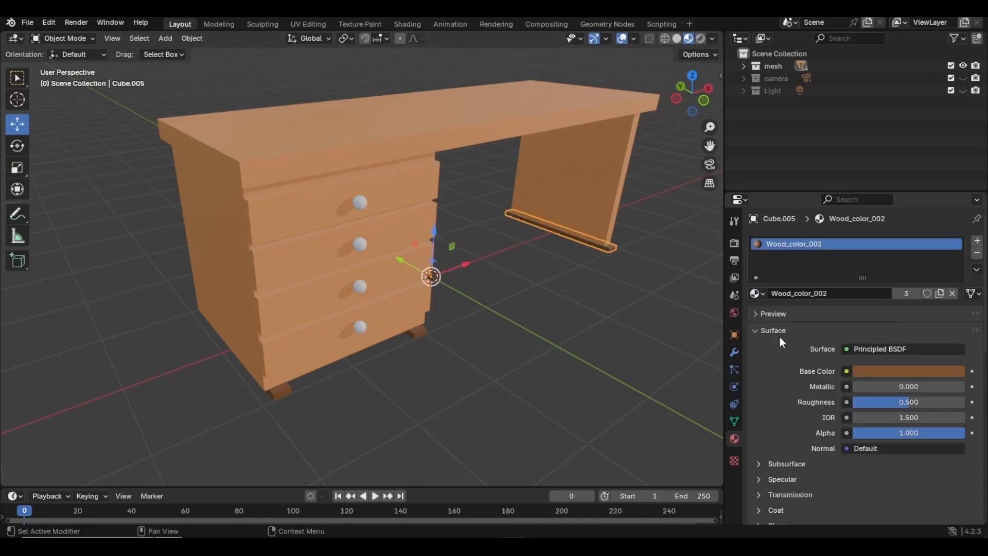
Step: Try the existing magenta Material on the top drawer's knob and remove it again
left_click(367, 205)
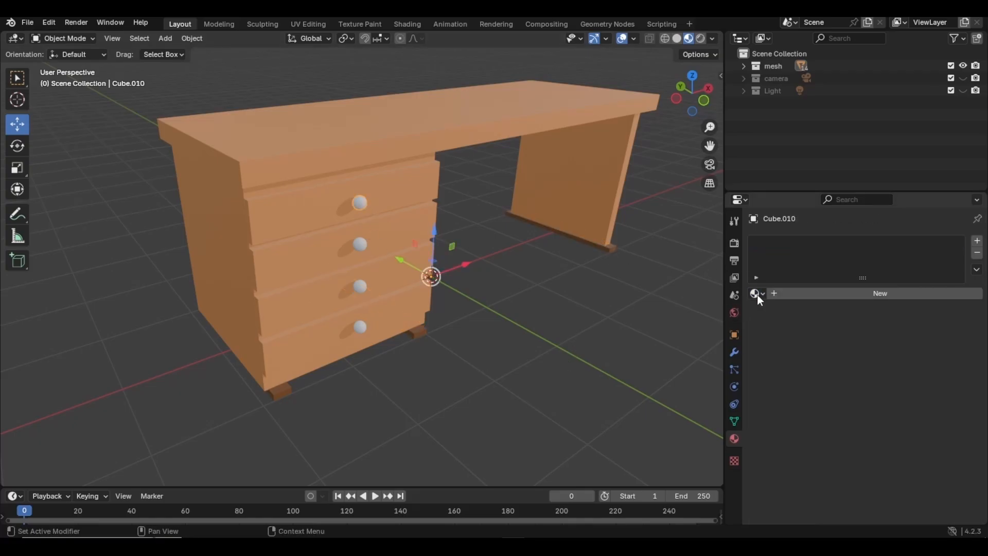
left_click(757, 293)
left_click(780, 311)
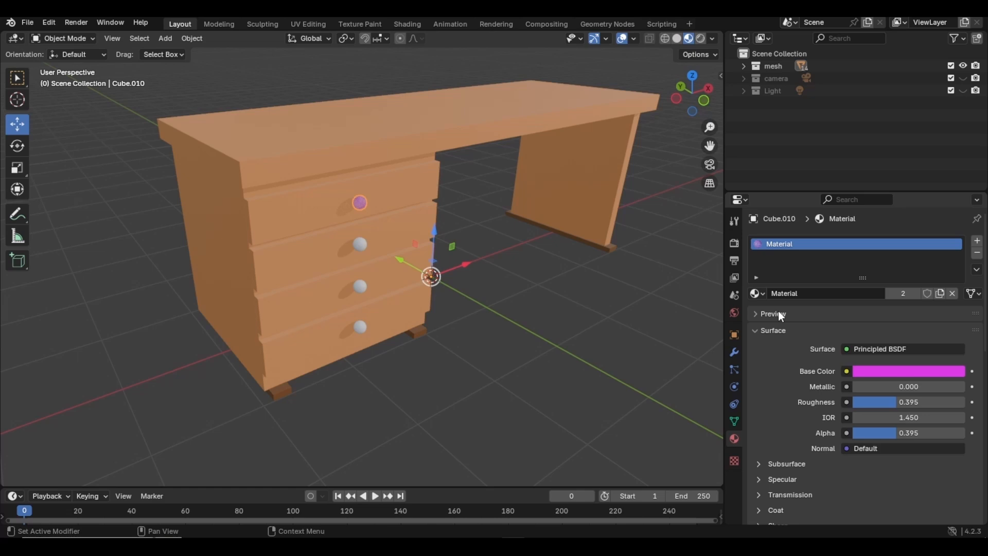
left_click(528, 354)
left_click(364, 206)
scroll(363, 206, "up", 5)
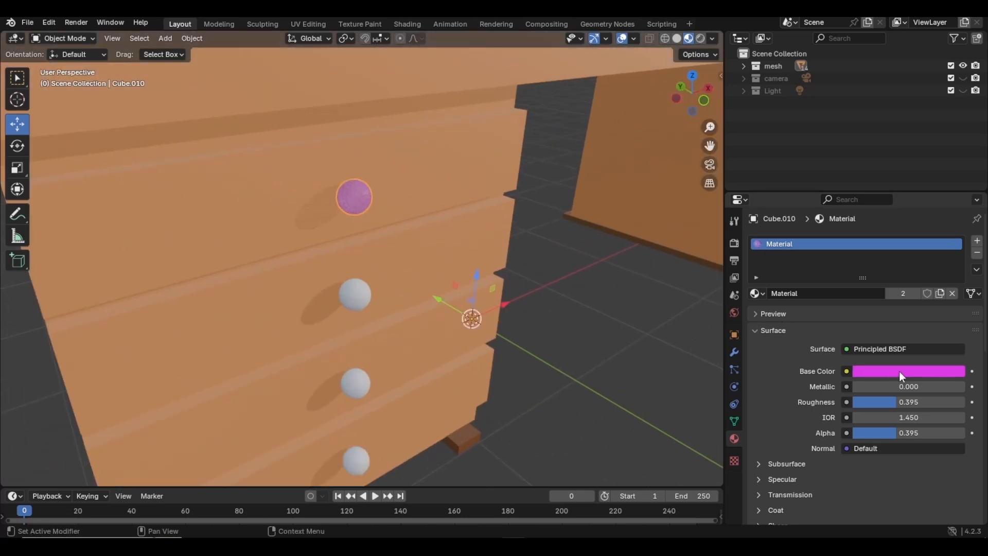
left_click(969, 253)
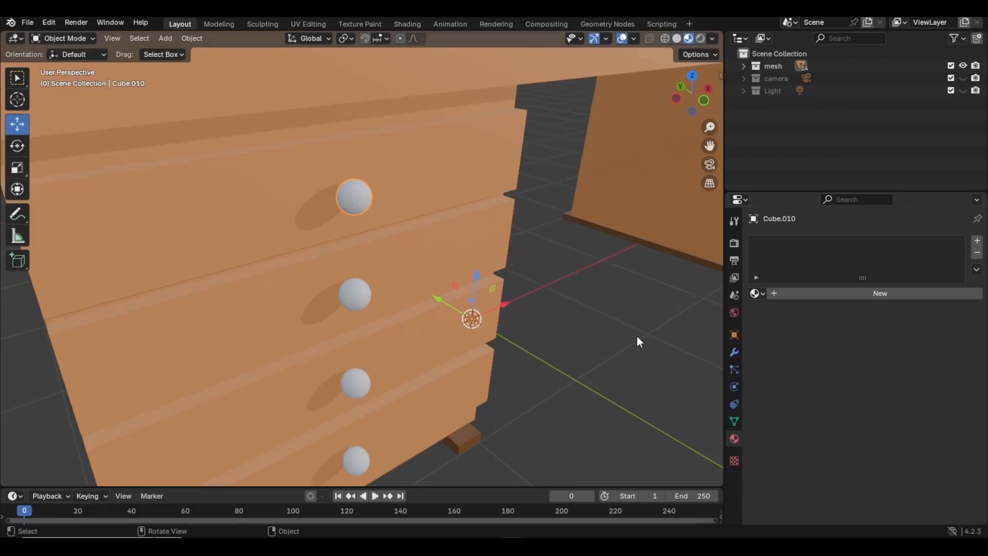
Step: Give the top drawer's knob a new material with a grey base colour, metallic 0.426 and roughness 0.128
left_click(818, 294)
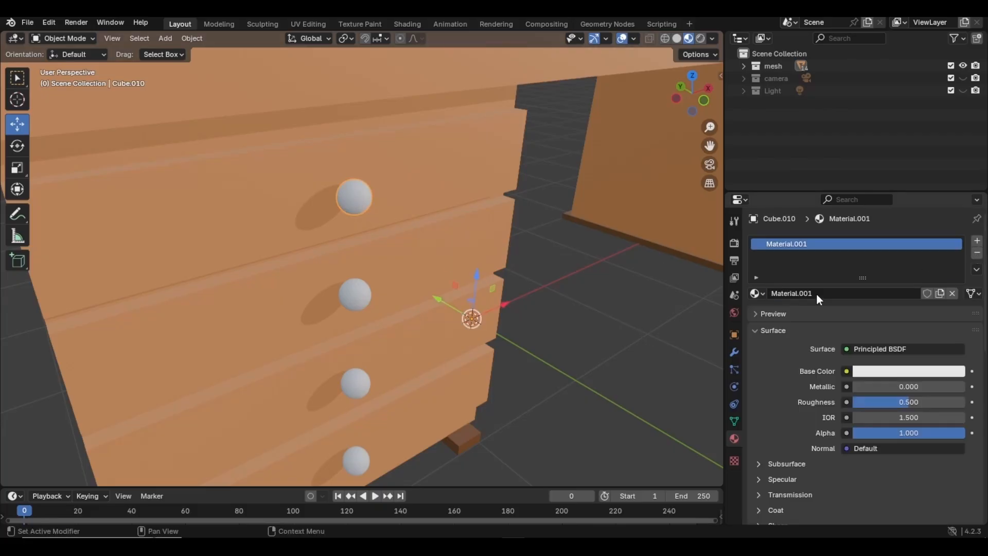
left_click(900, 372)
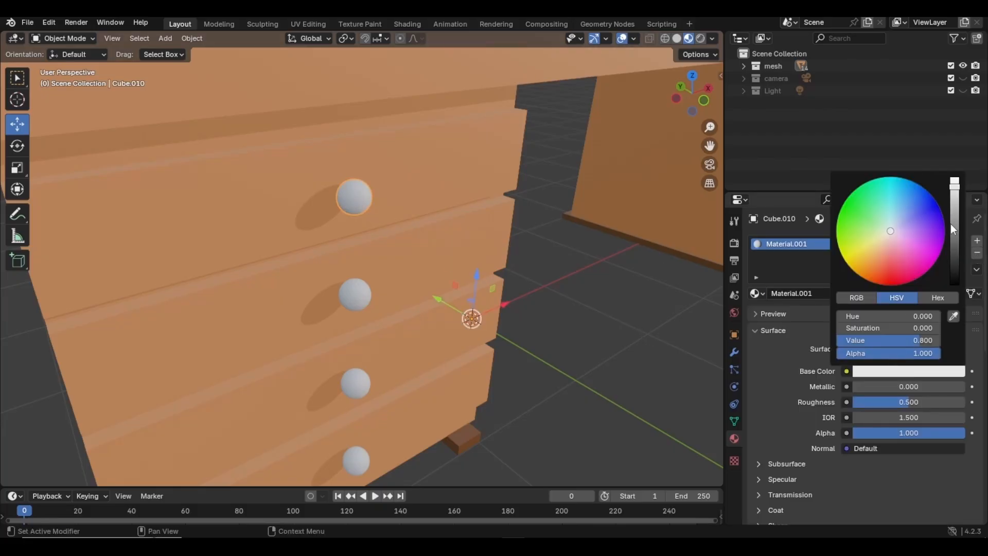
mouse_move(951, 224)
left_mouse_down()
mouse_move(954, 238)
mouse_move(955, 216)
left_mouse_up()
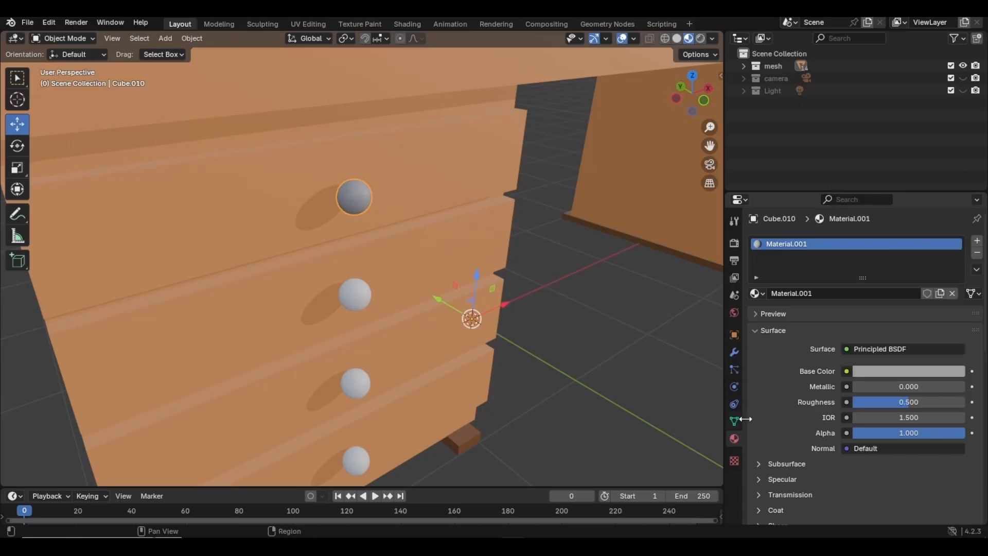
left_click_drag(893, 401, 957, 385)
left_click(585, 330)
Step: Assign the grey metallic Material.001 to the knobs of the second, third and bottom drawers
scroll(484, 301, "down", 7)
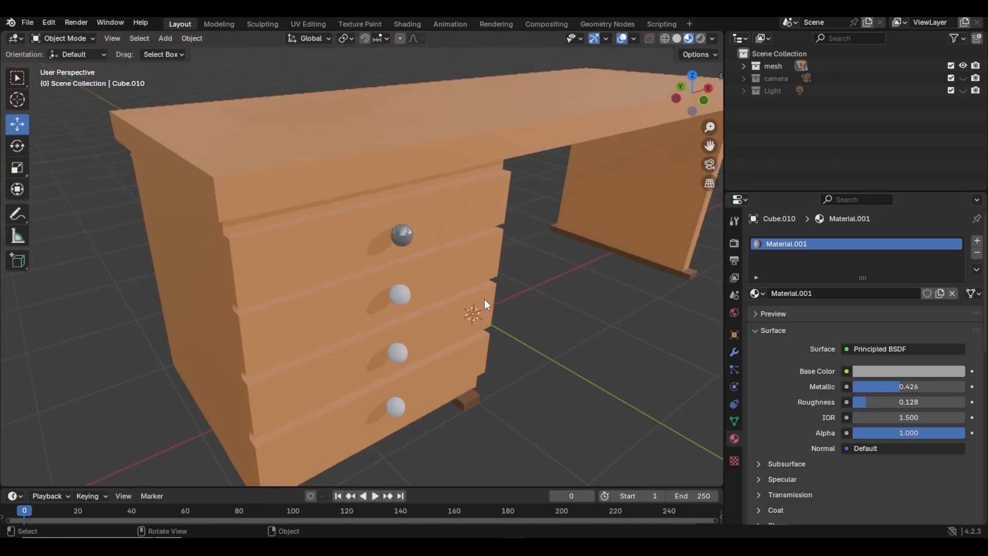
scroll(547, 307, "up", 3)
scroll(547, 308, "up", 2)
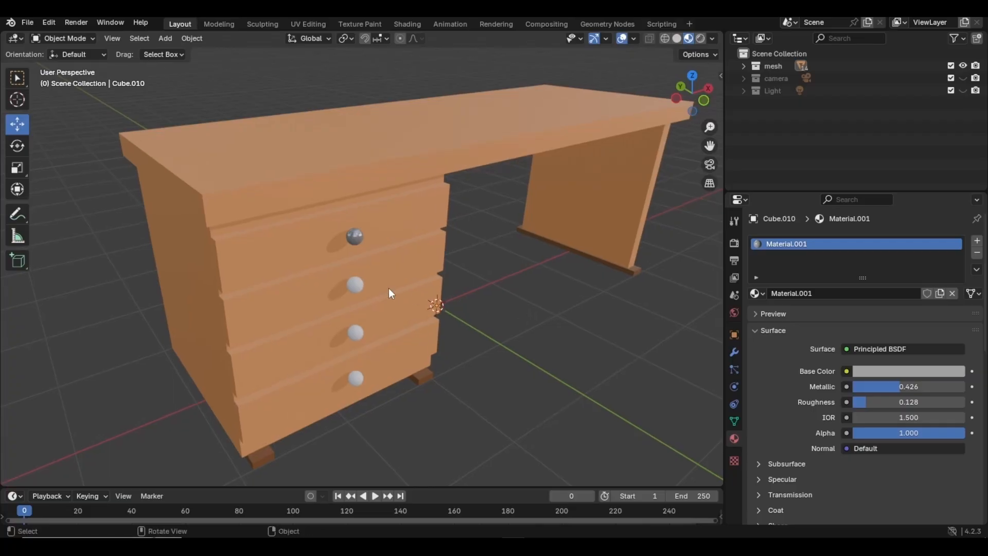
left_click(357, 285)
left_click(756, 293)
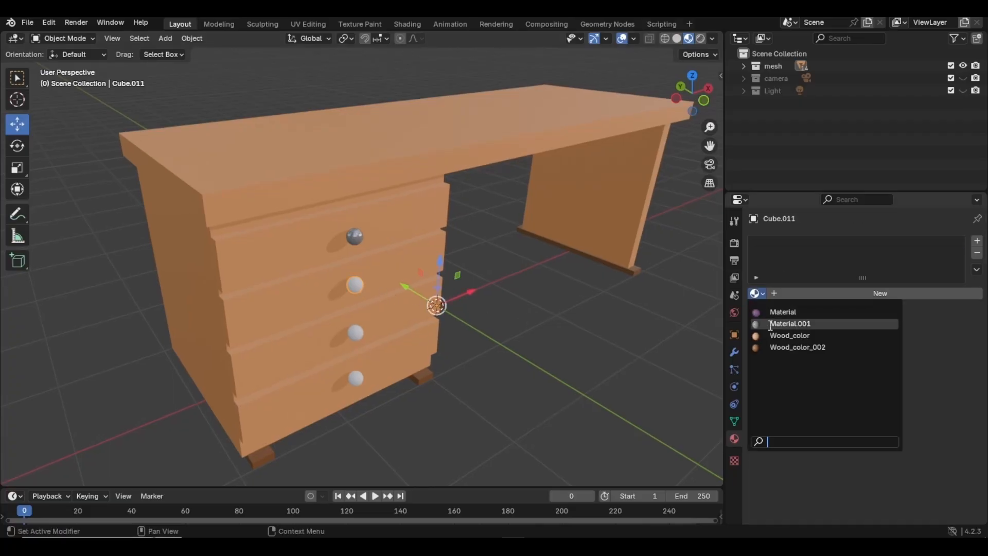
left_click(772, 322)
left_click(357, 330)
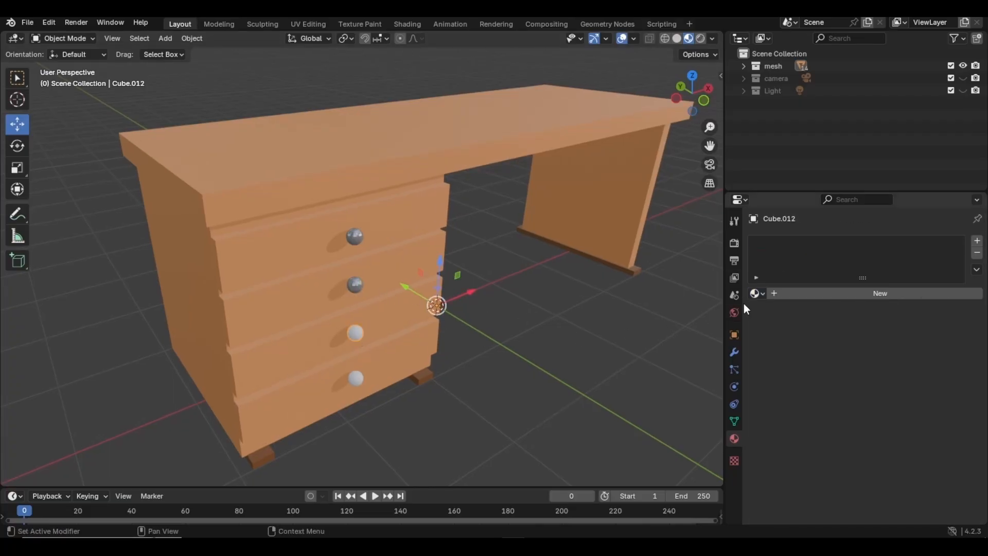
left_click(756, 293)
left_click(784, 323)
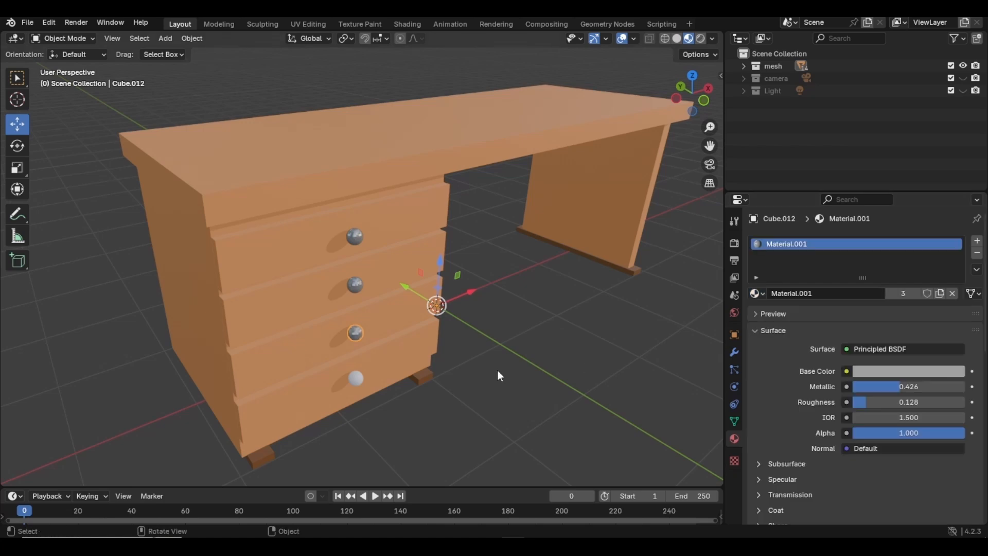
left_click(360, 380)
left_click(761, 294)
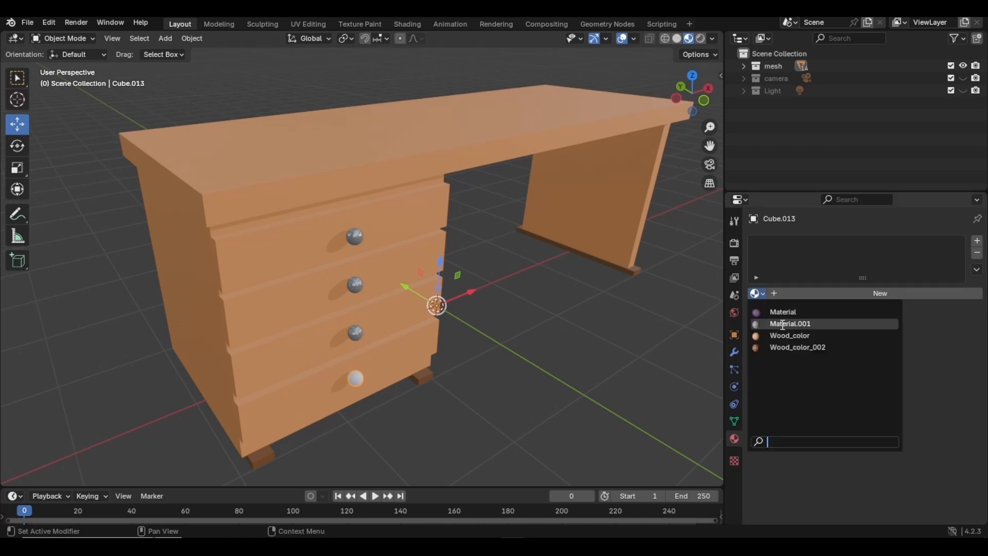
left_click(784, 322)
Step: Unhide the camera collection in the viewport and look at the desk through the camera
middle_click_drag(536, 386, 497, 346)
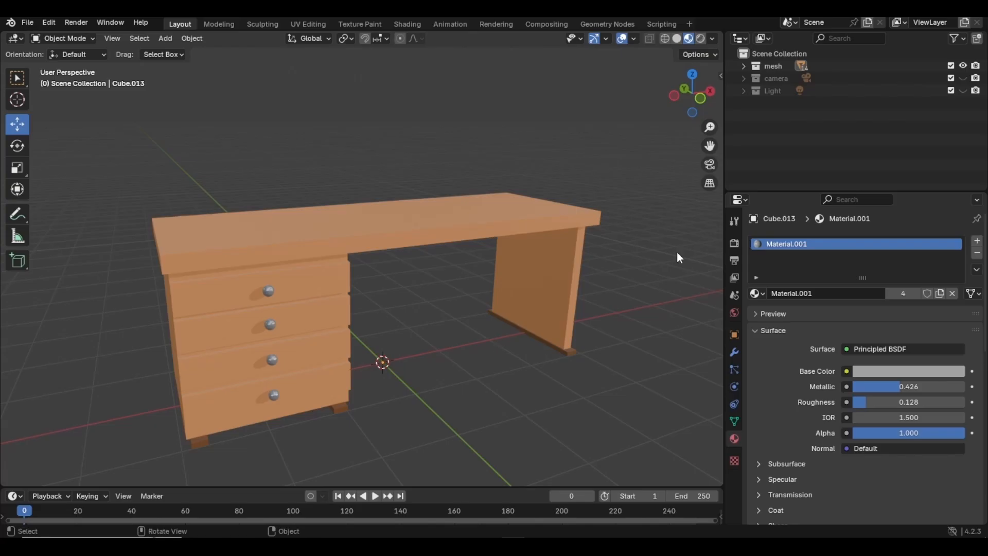
left_click(962, 78)
key("KP_0")
scroll(363, 268, "up", 2)
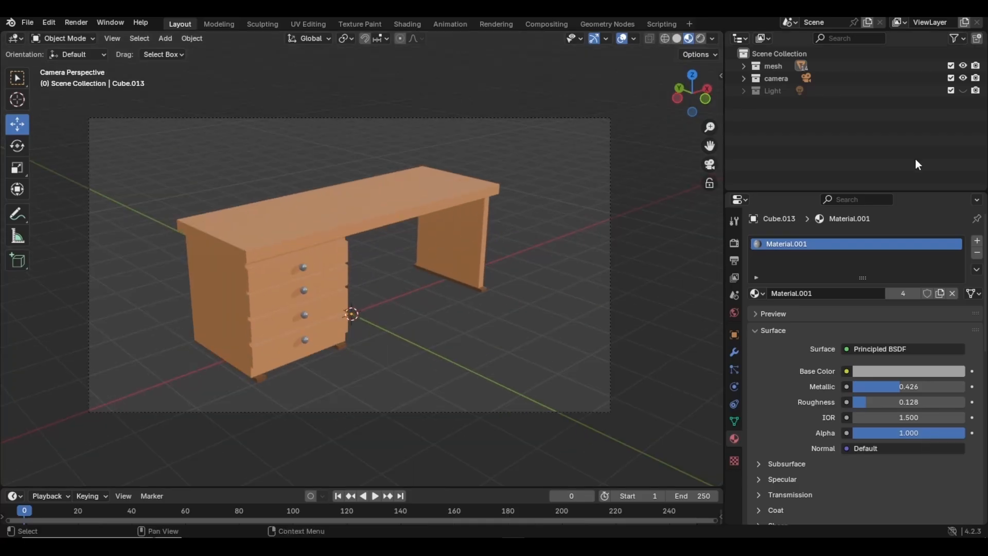
Step: Unhide the Light collection in the viewport and check the desk framing in the camera view
left_click(962, 91)
scroll(414, 296, "up", 1)
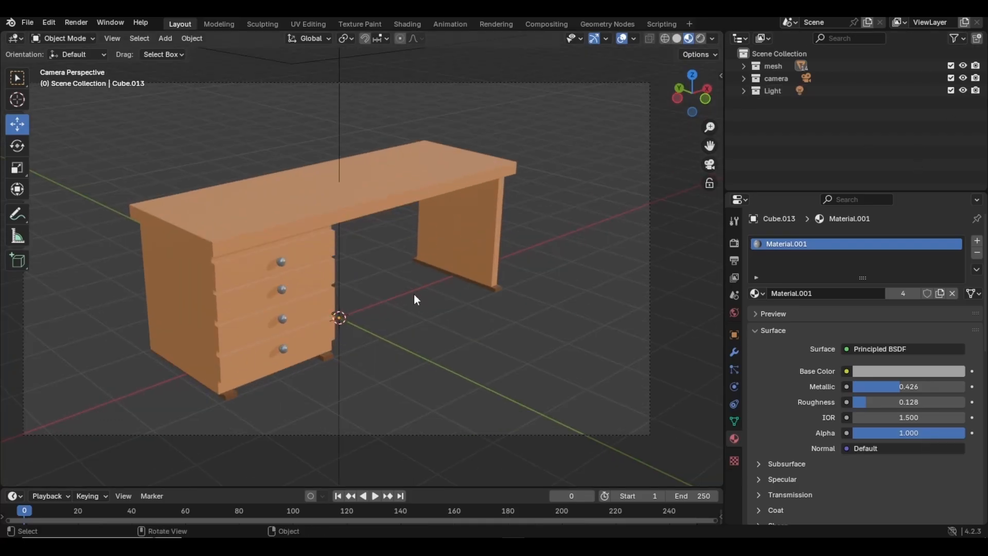
scroll(415, 292, "up", 1)
middle_click_drag(420, 277, 459, 285, "shift")
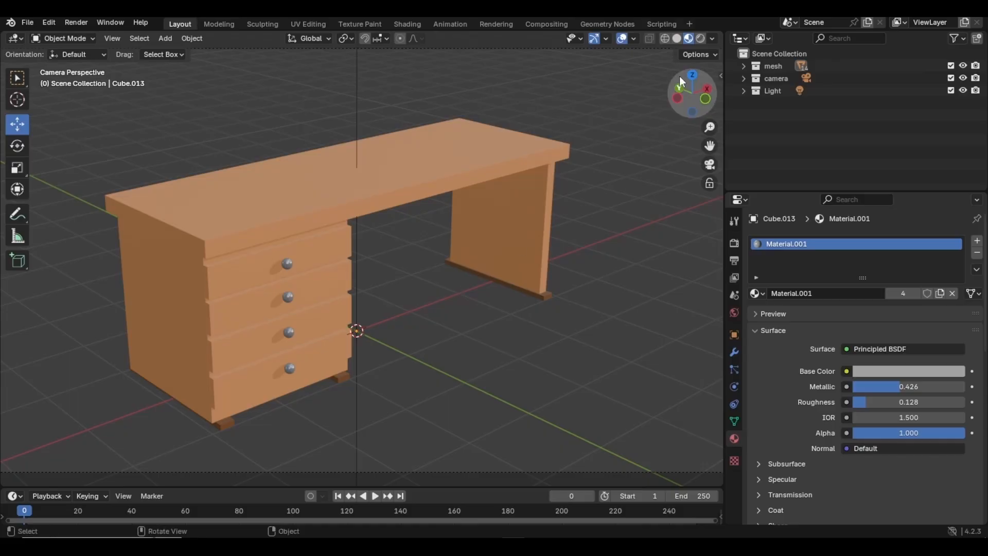
scroll(432, 264, "down", 2)
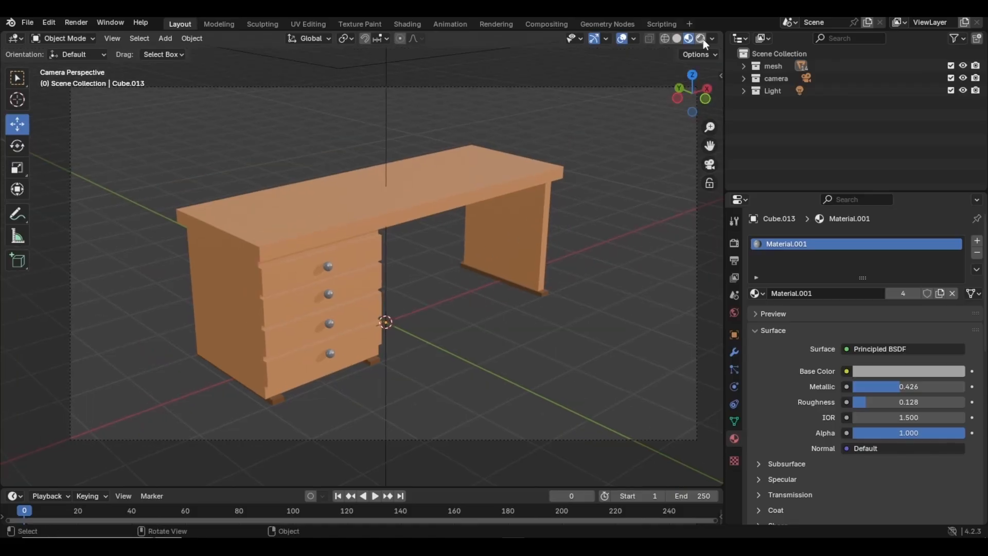
Step: Examine the desk in solid and wireframe shading, picking out the tabletop and individual drawers
left_click(676, 38)
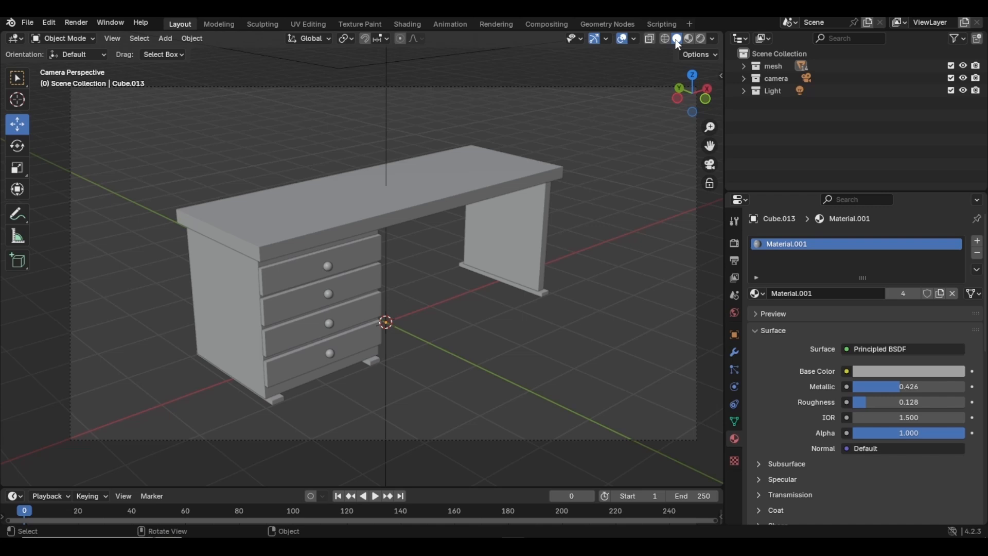
left_click(664, 39)
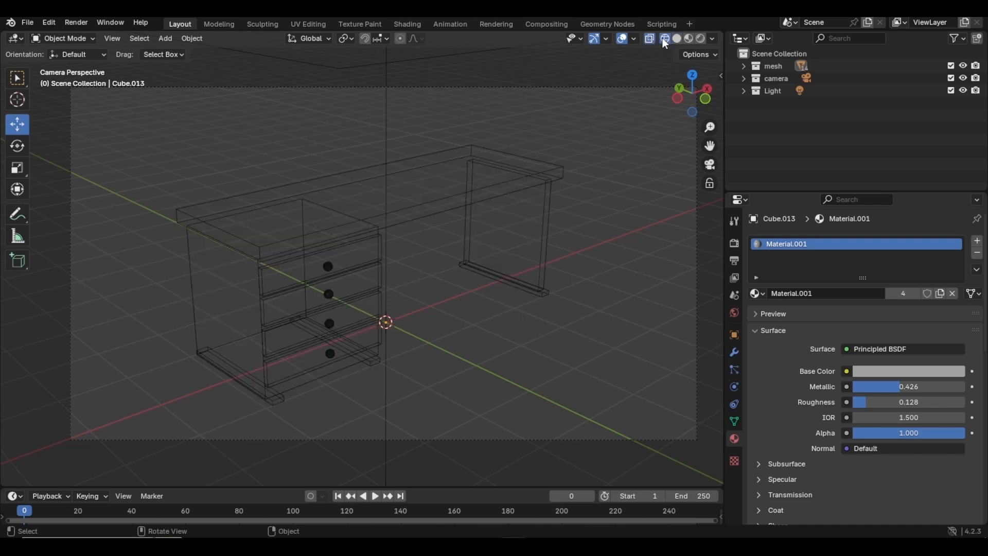
left_click(455, 209)
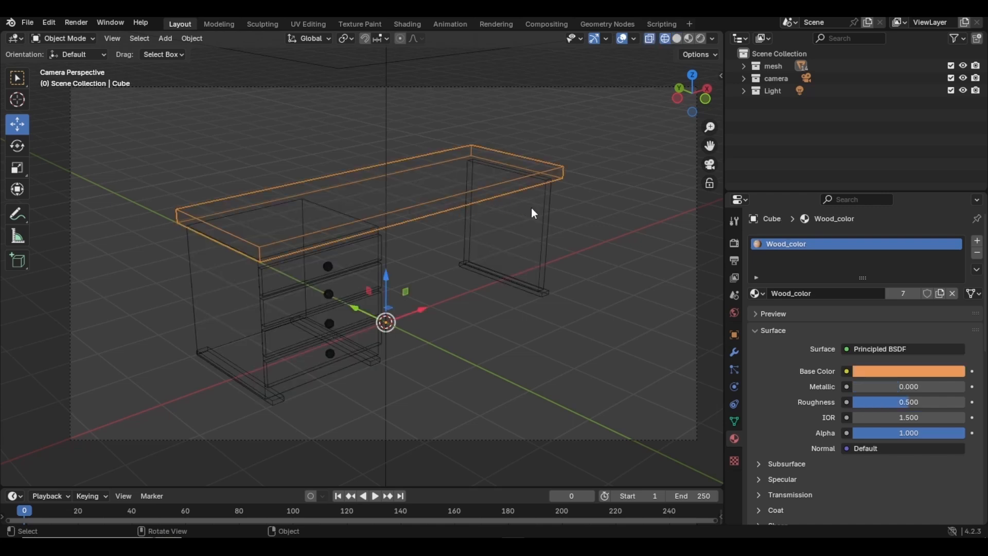
left_click(526, 252)
left_click(512, 282)
left_click(255, 277)
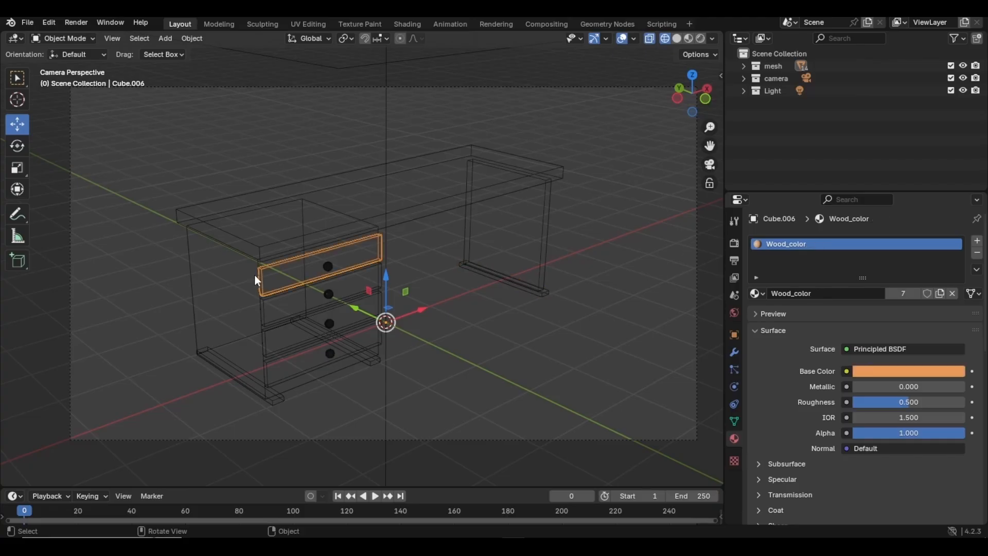
left_click(216, 296)
left_click(196, 302)
left_click(268, 319)
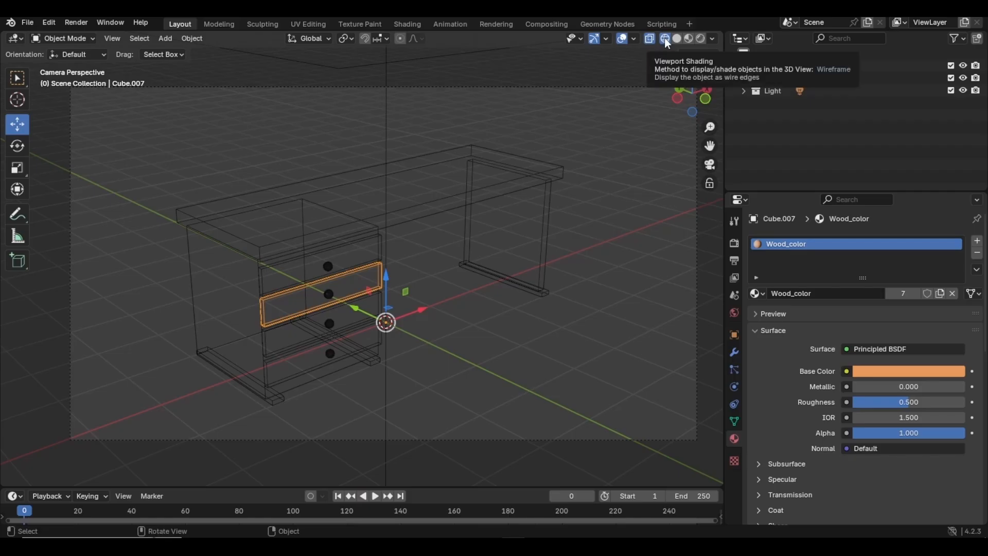
Step: Compare the desk in solid and material preview shading and set the viewport to rendered shading
left_click(678, 39)
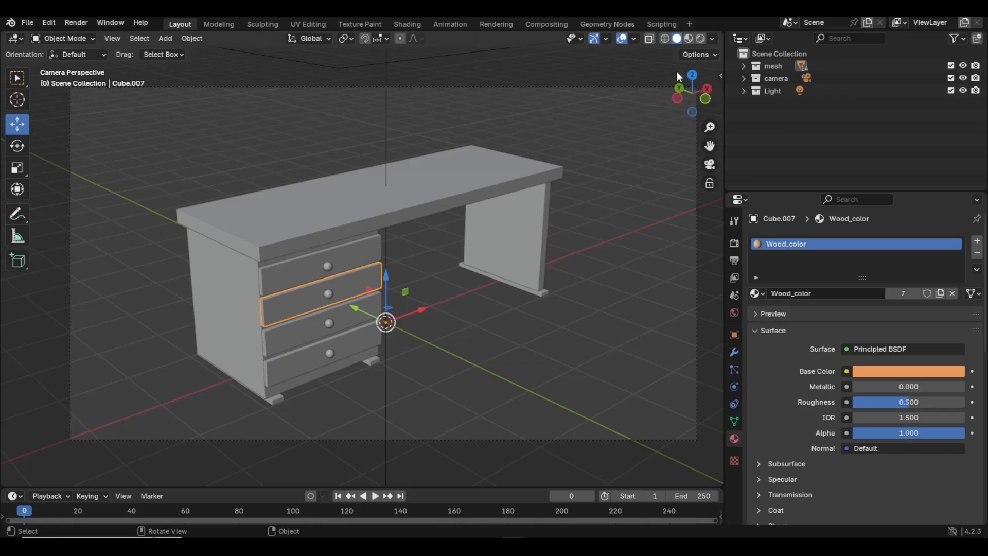
left_click(689, 39)
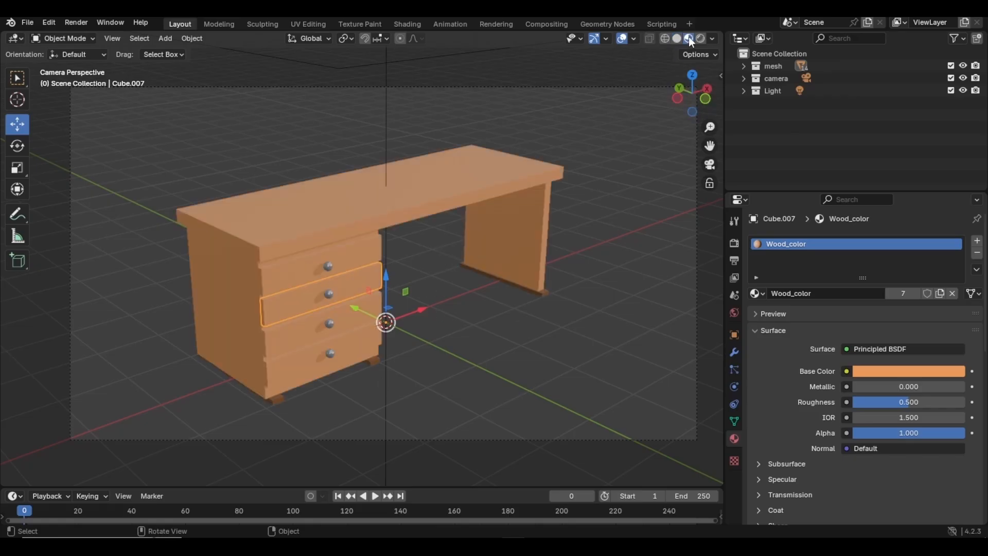
left_click(298, 248)
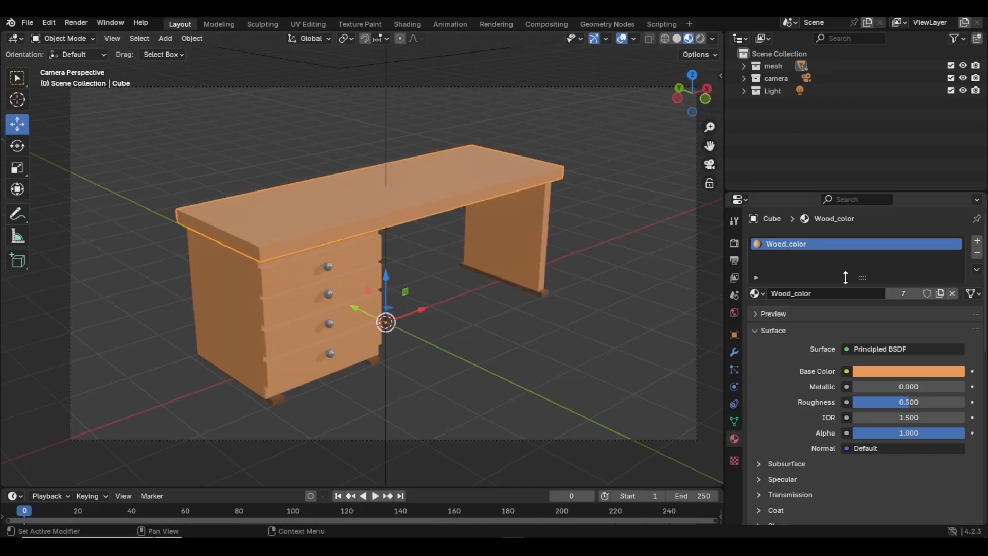
left_click(700, 38)
left_click(579, 305)
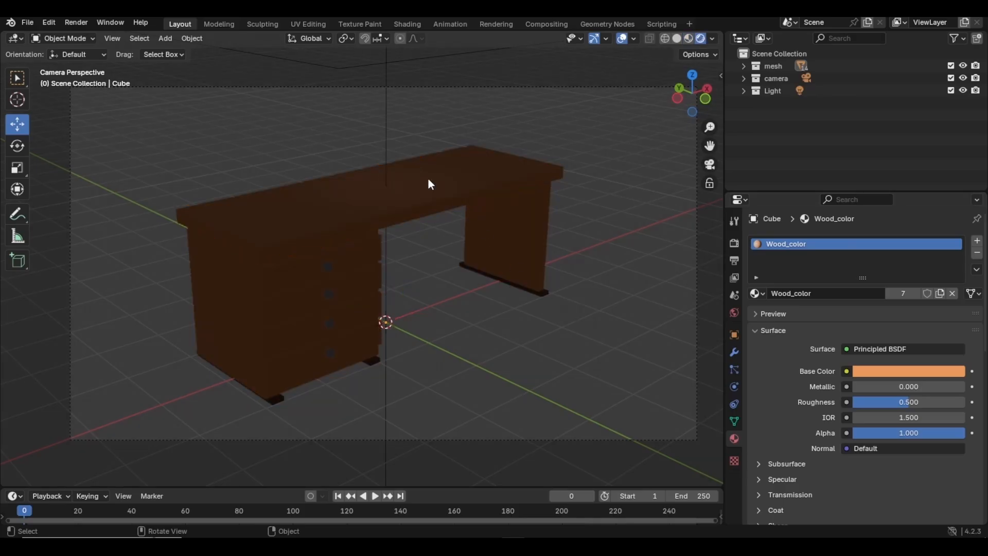
Step: Select the area light above the desk and raise its power to 146.8 W
left_click(388, 134)
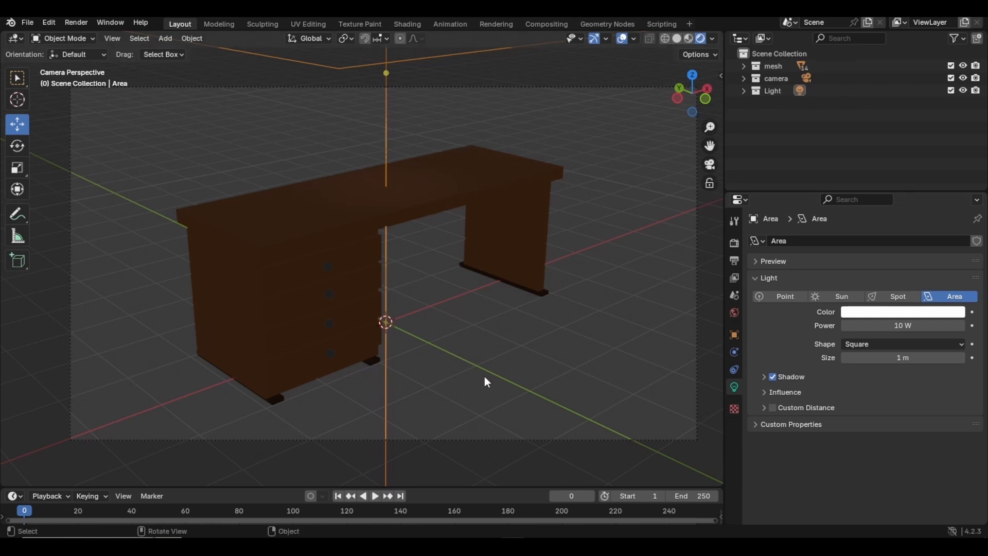
left_click(389, 204)
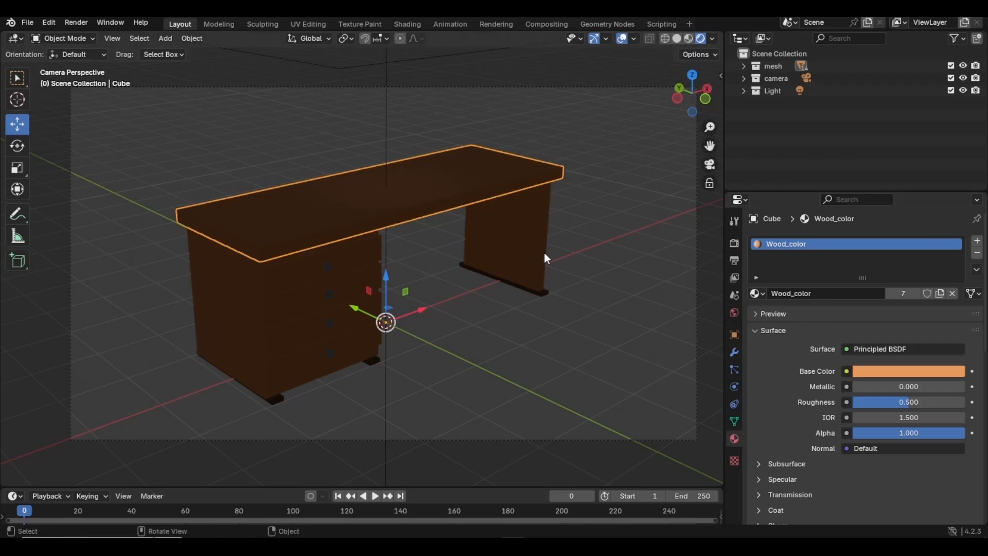
left_click(384, 130)
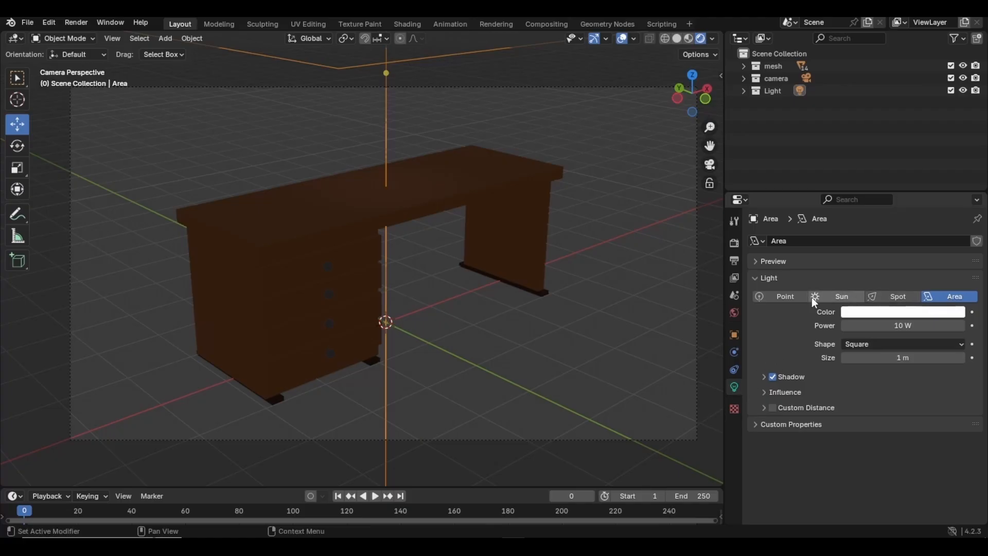
left_click(899, 312)
left_click_drag(890, 326, 963, 326)
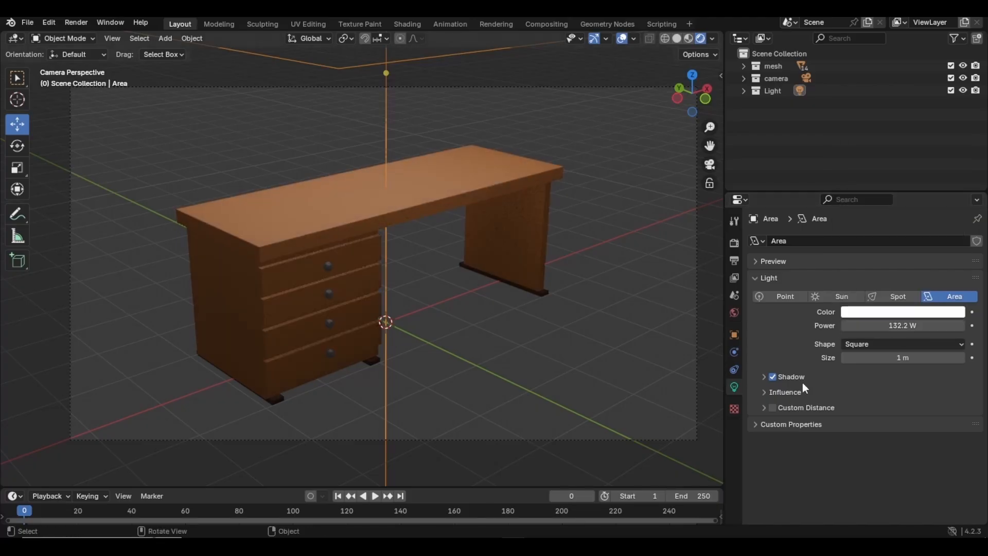
left_click_drag(900, 325, 911, 325)
Step: Move the area light along the Y axis to the front of the desk and rotate it about X to face the desk
scroll(408, 241, "down", 3)
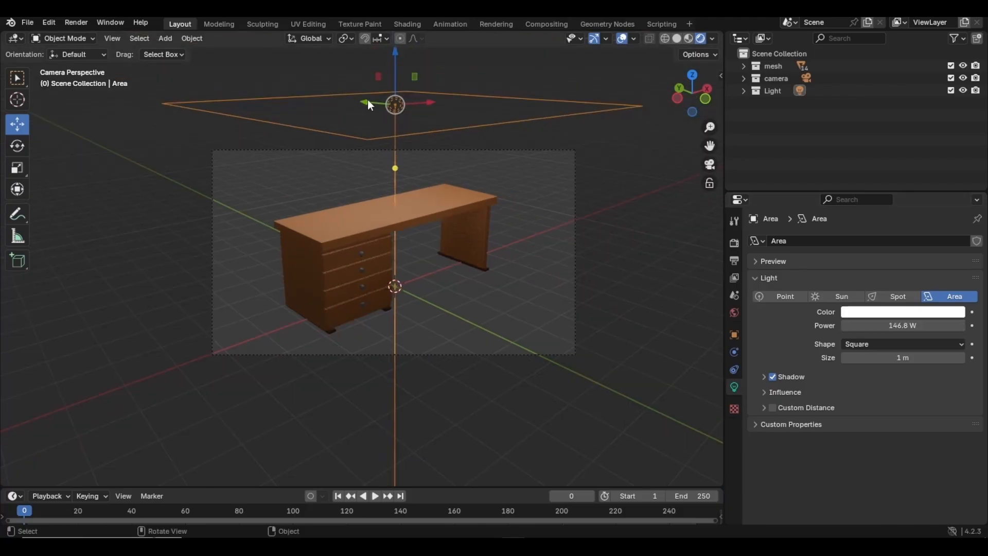
left_click_drag(368, 100, 500, 189)
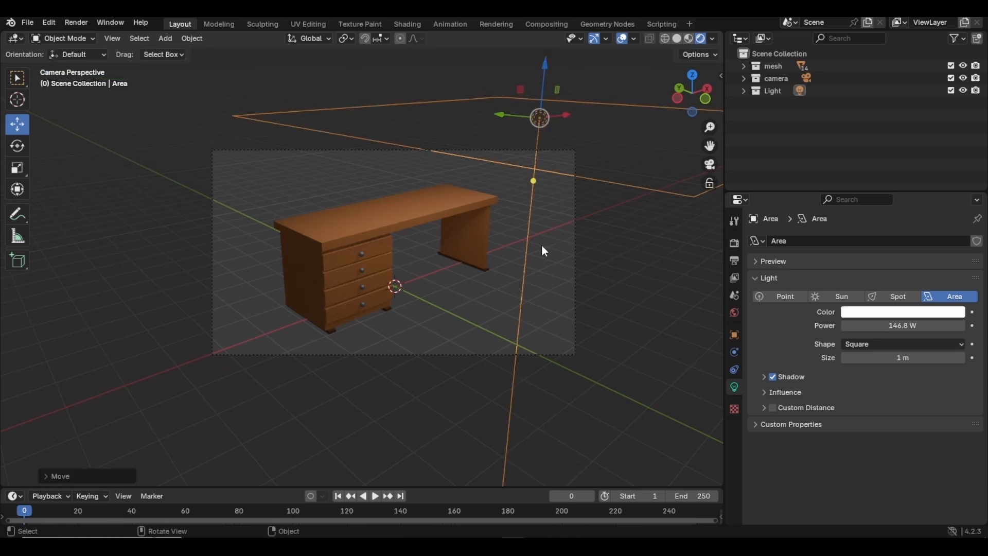
scroll(541, 245, "up", 2)
left_click(17, 146)
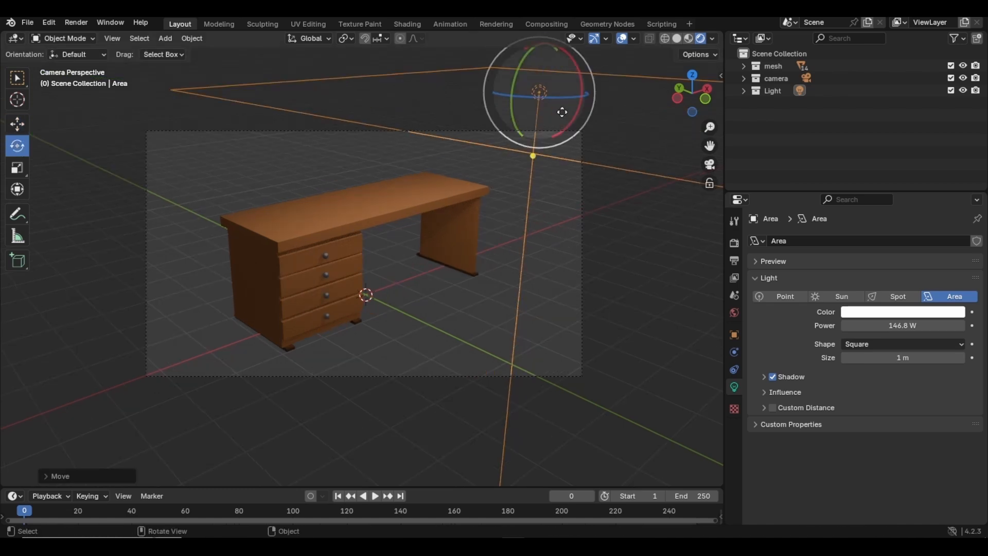
left_click_drag(569, 124, 561, 134)
left_click(413, 279)
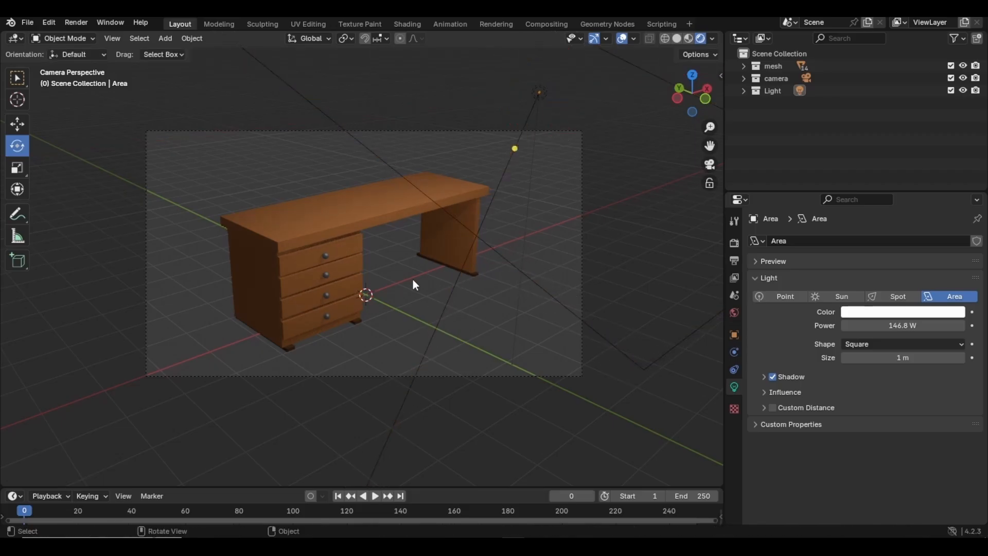
Step: Give the area light a warm colour with hue 0.084 and saturation 0.144, and raise its power to 228.7 W
scroll(371, 355, "up", 2)
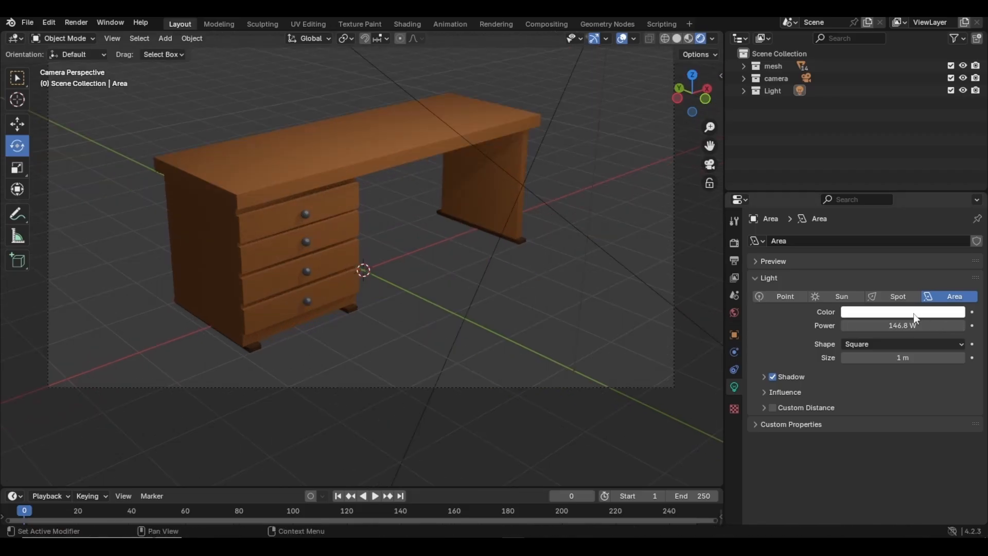
left_click(913, 313)
mouse_move(899, 179)
left_mouse_down()
mouse_move(891, 162)
mouse_move(870, 192)
mouse_move(888, 215)
mouse_move(908, 204)
mouse_move(871, 181)
mouse_move(888, 188)
left_mouse_up()
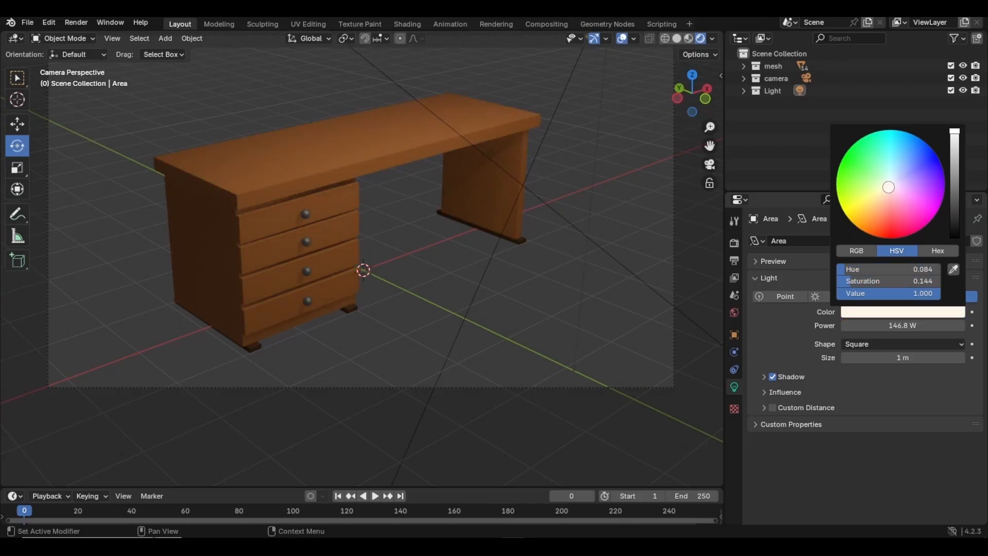
left_click_drag(891, 326, 927, 328)
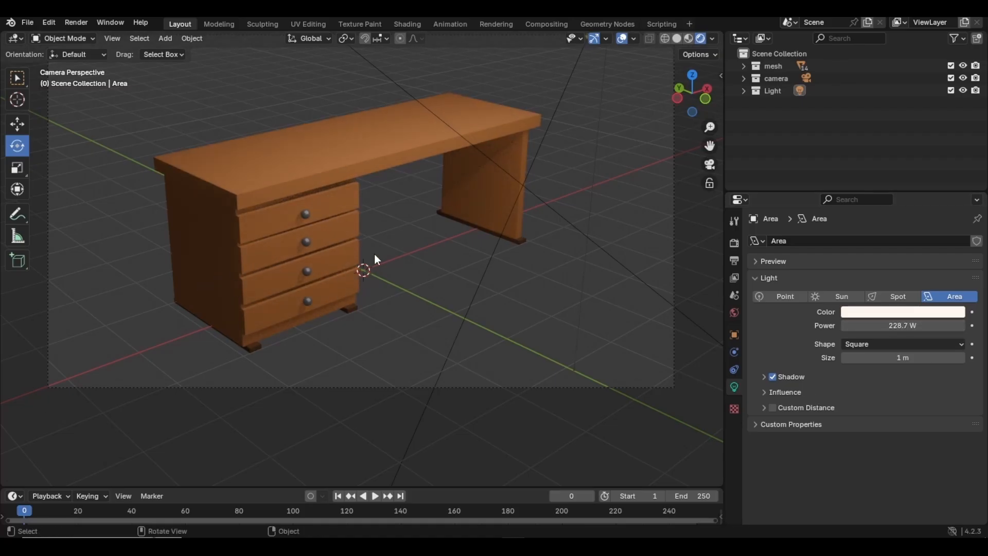
Step: Add a plane to the mesh collection and scale it up into a floor extending well beyond the desk and camera frame
left_click(769, 66)
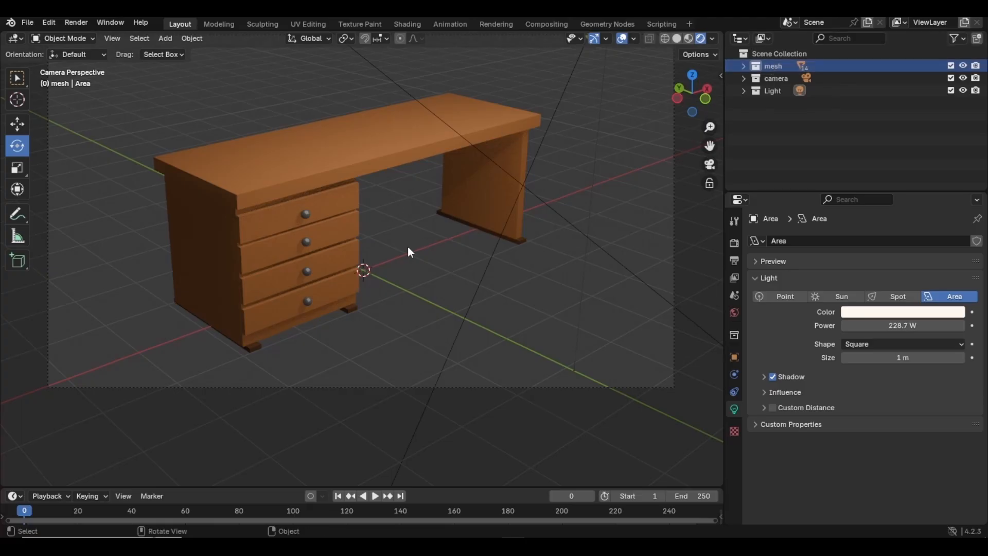
key("shift+a")
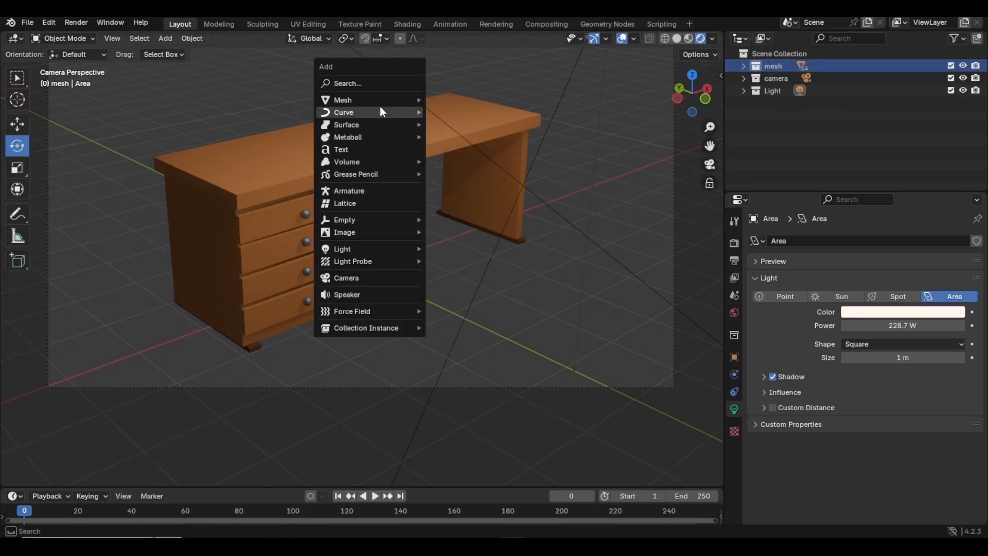
mouse_move(381, 100)
left_click(475, 99)
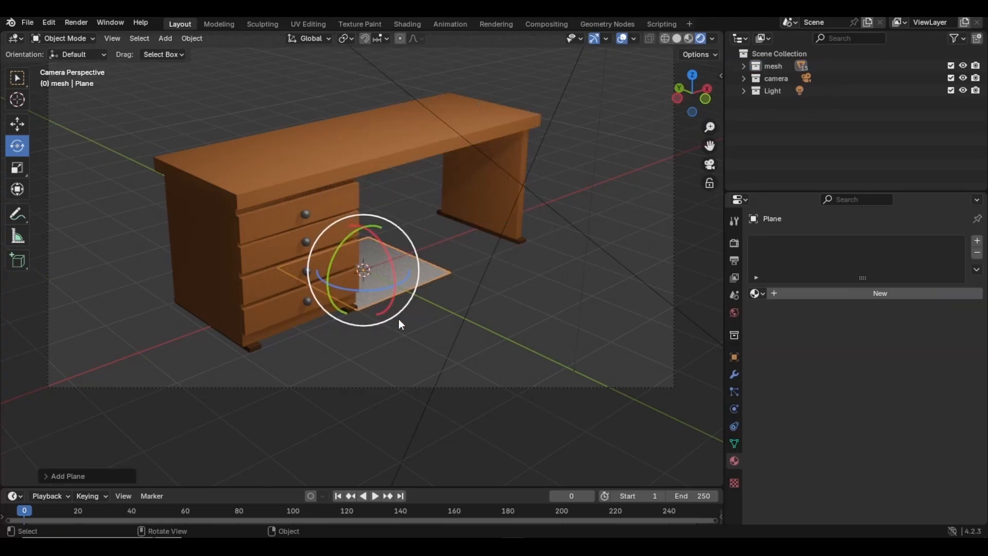
key("s")
left_click(254, 449)
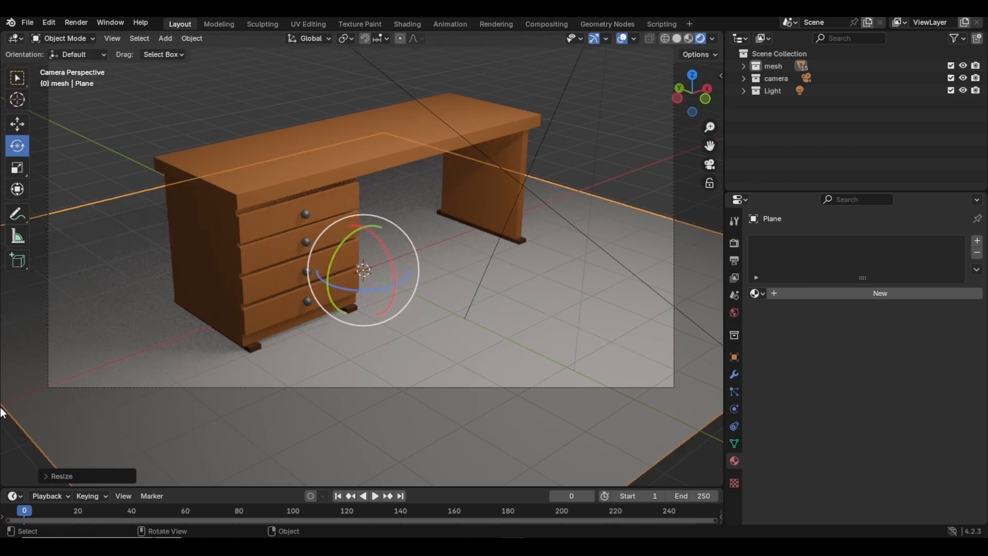
key("s")
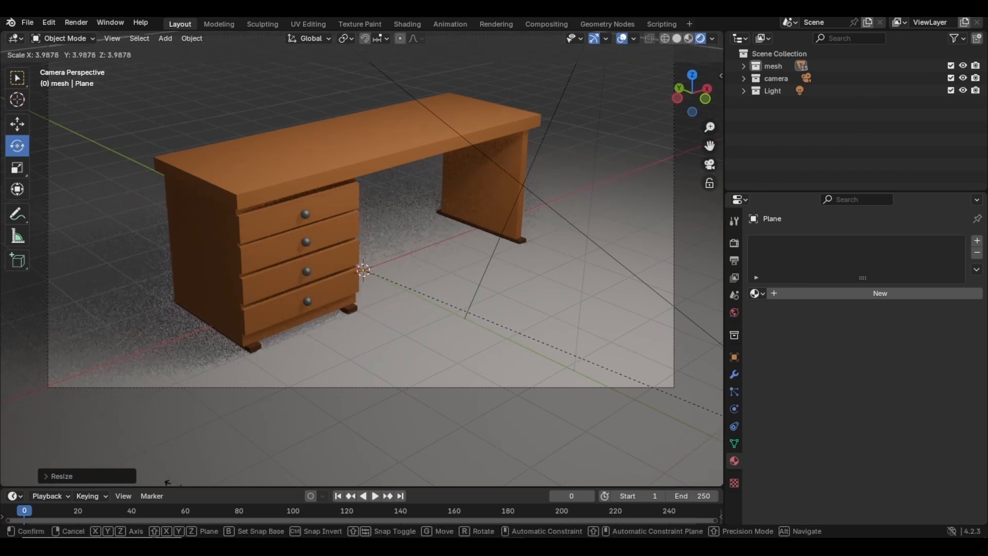
left_click(211, 48)
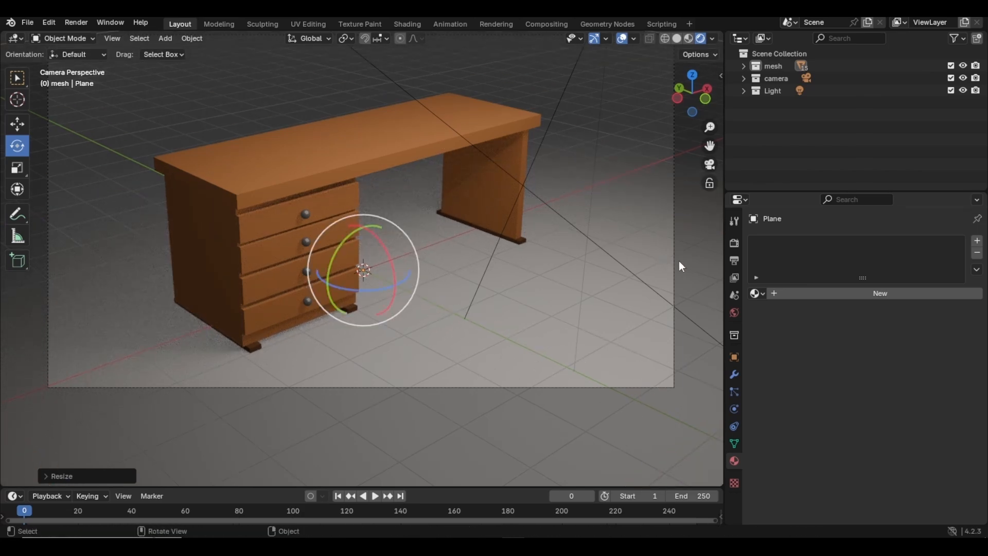
key("s")
left_click(669, 230)
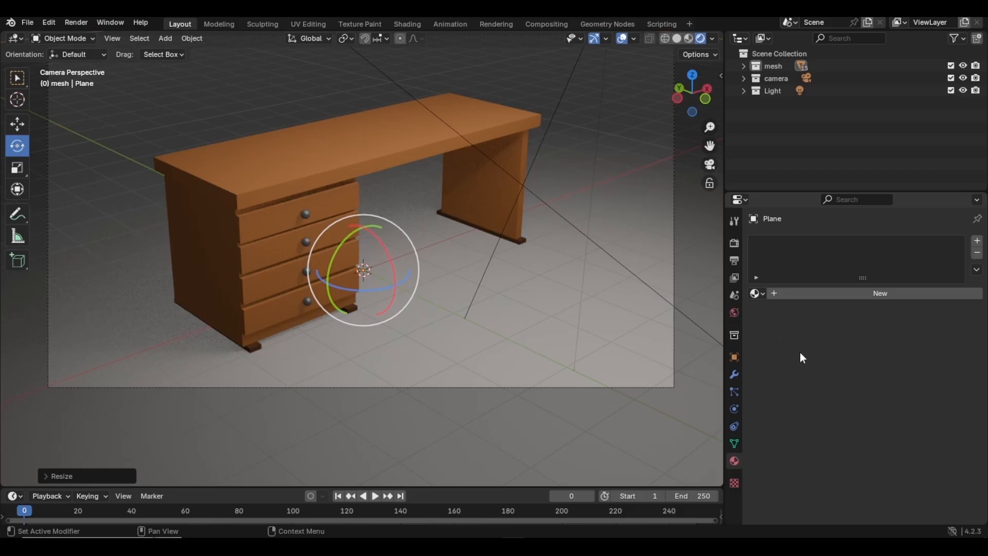
Step: Hide the viewport overlays to view the lit desk and floor without grid and guide lines
scroll(437, 364, "down", 5)
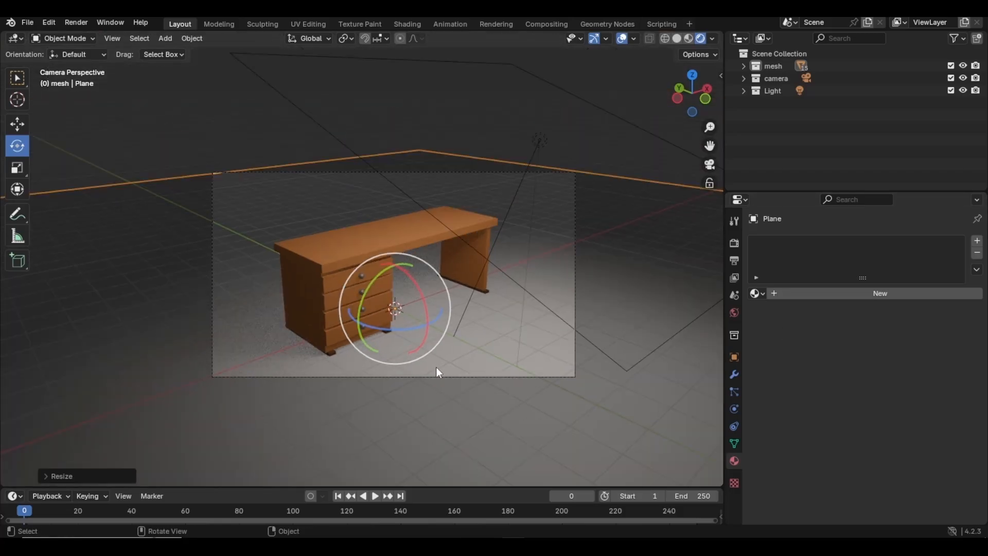
scroll(478, 266, "up", 3)
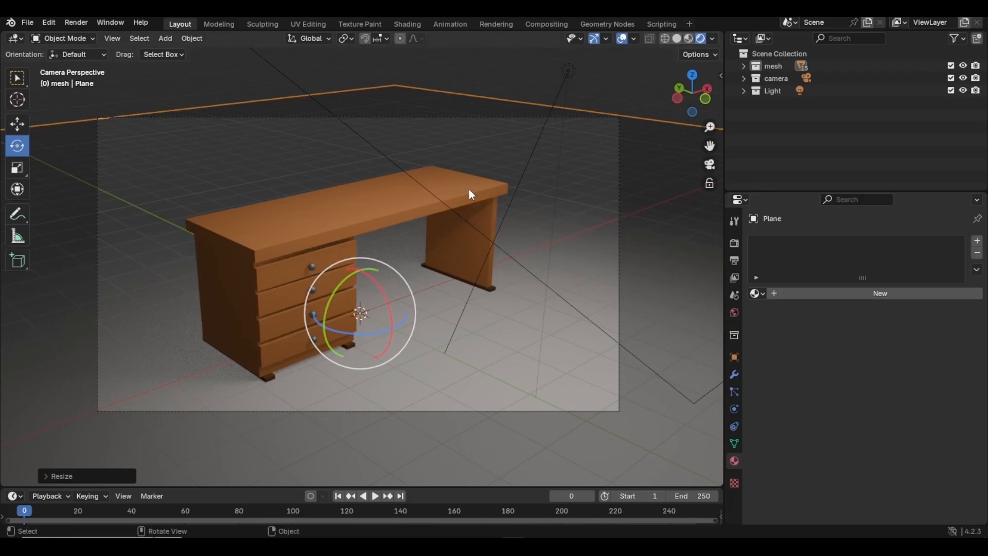
left_click(622, 39)
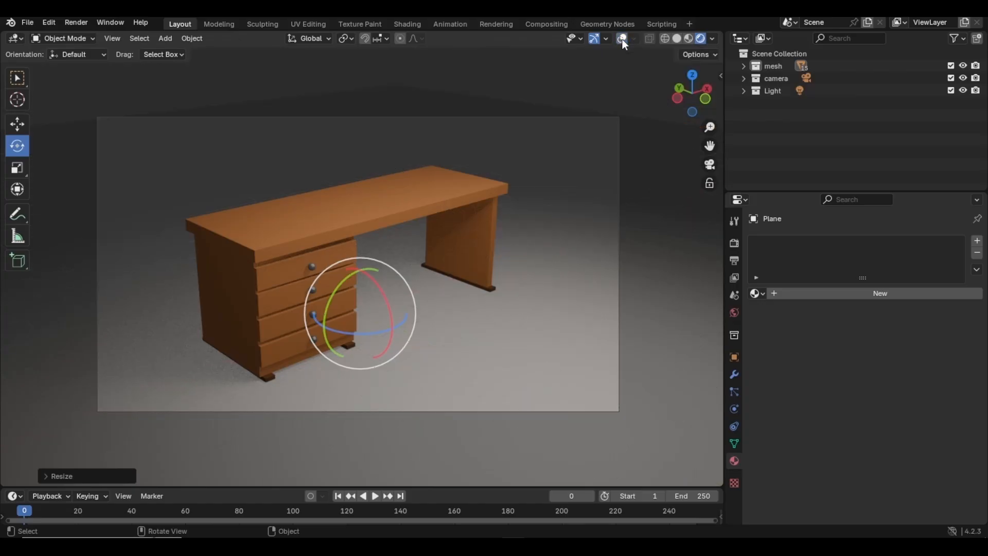